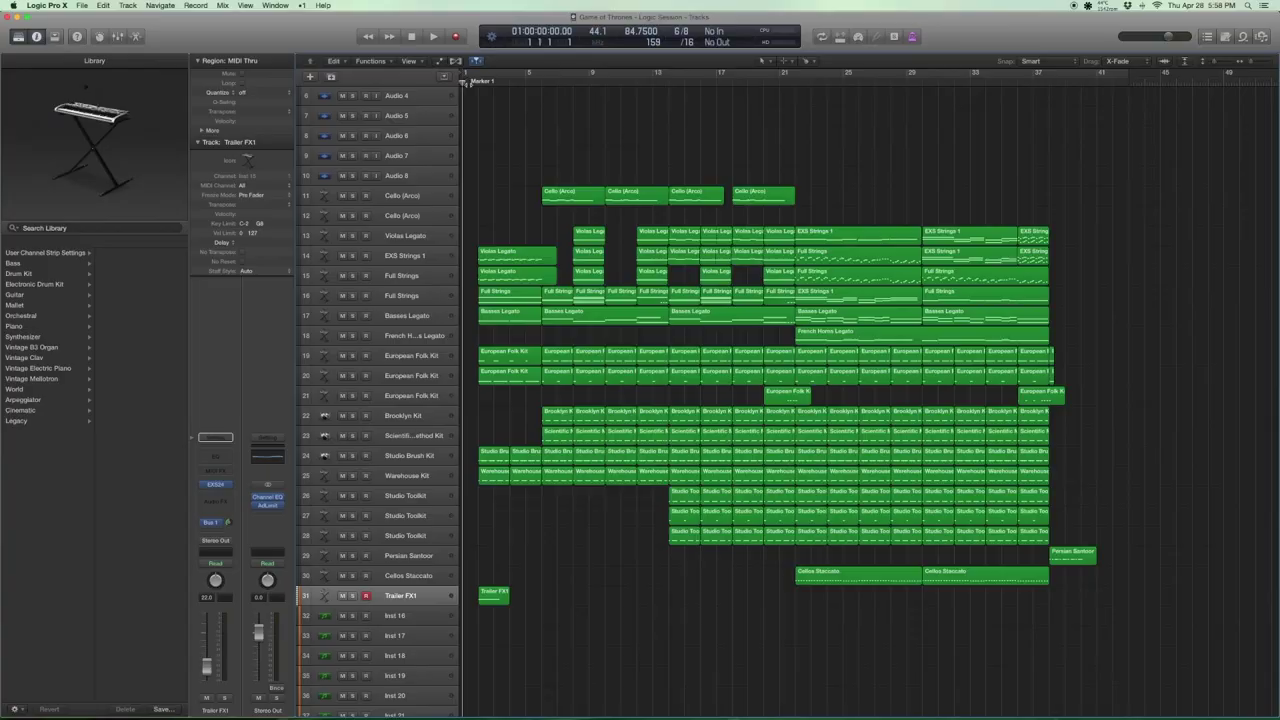
Play the Game of Thrones orchestral arrangement from the beginning until past bar 40.
{"action": "key", "text": "space"}
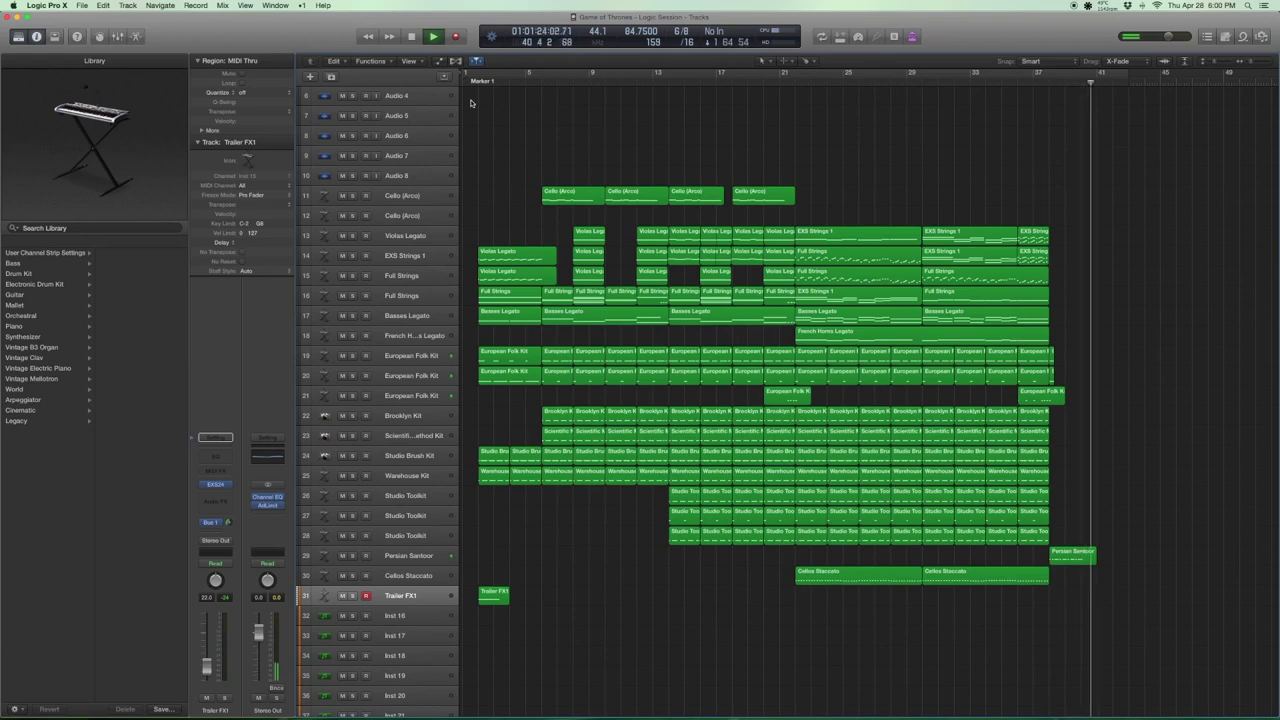
Stop playback at bar 41 and marquee-select both Game of Thrones audio regions on track 1.
{"action": "key", "text": "space"}
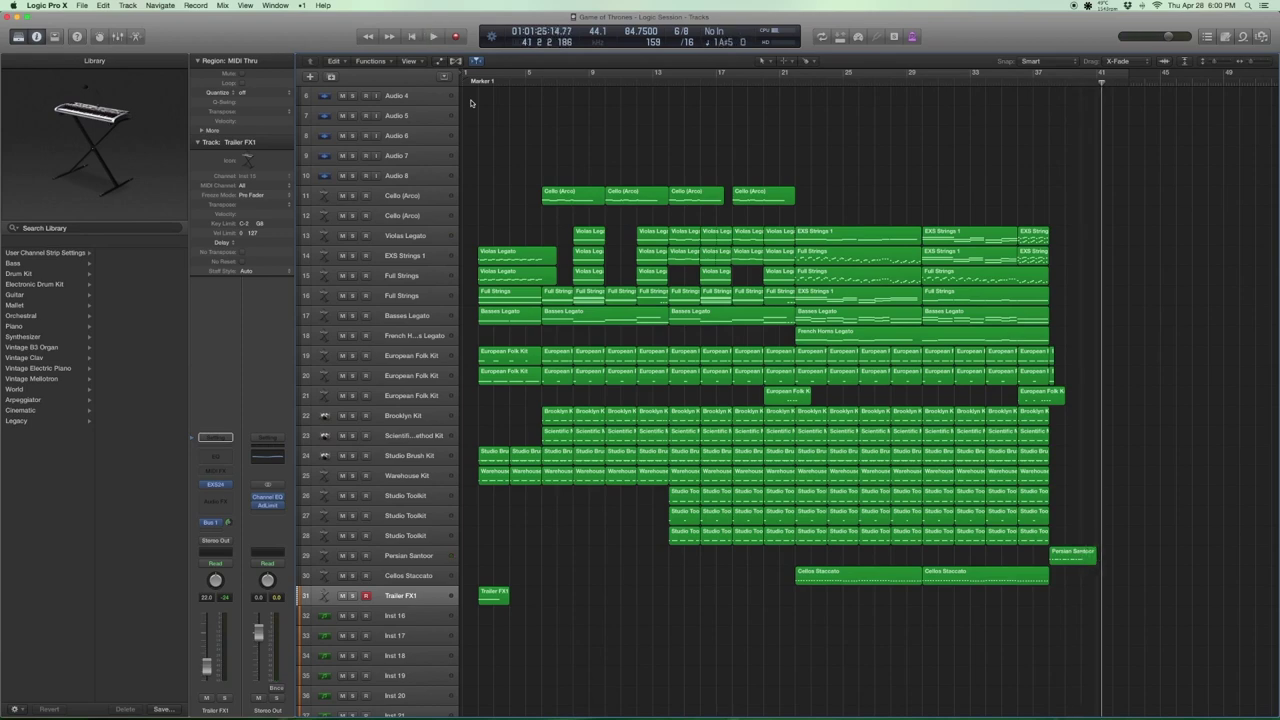
{"action": "scroll", "coordinate": [657, 186], "scroll_direction": "up", "scroll_amount": 5}
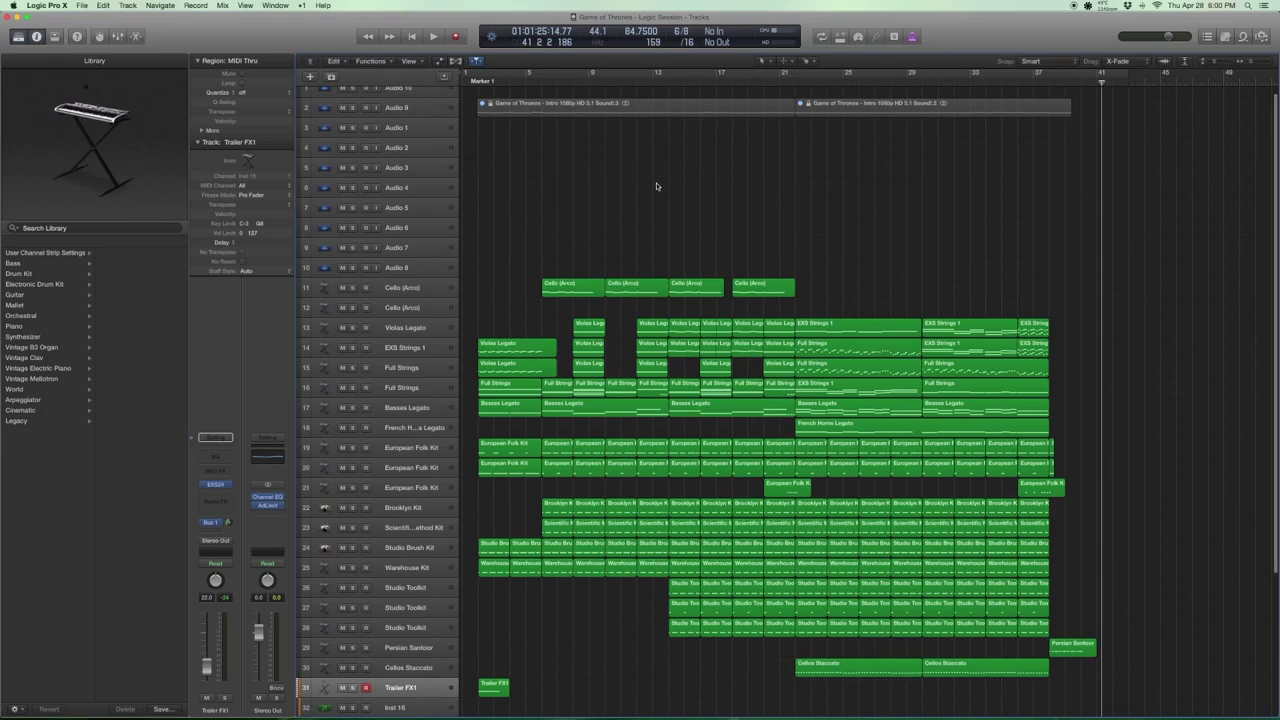
{"action": "scroll", "coordinate": [657, 186], "scroll_direction": "down", "scroll_amount": 2}
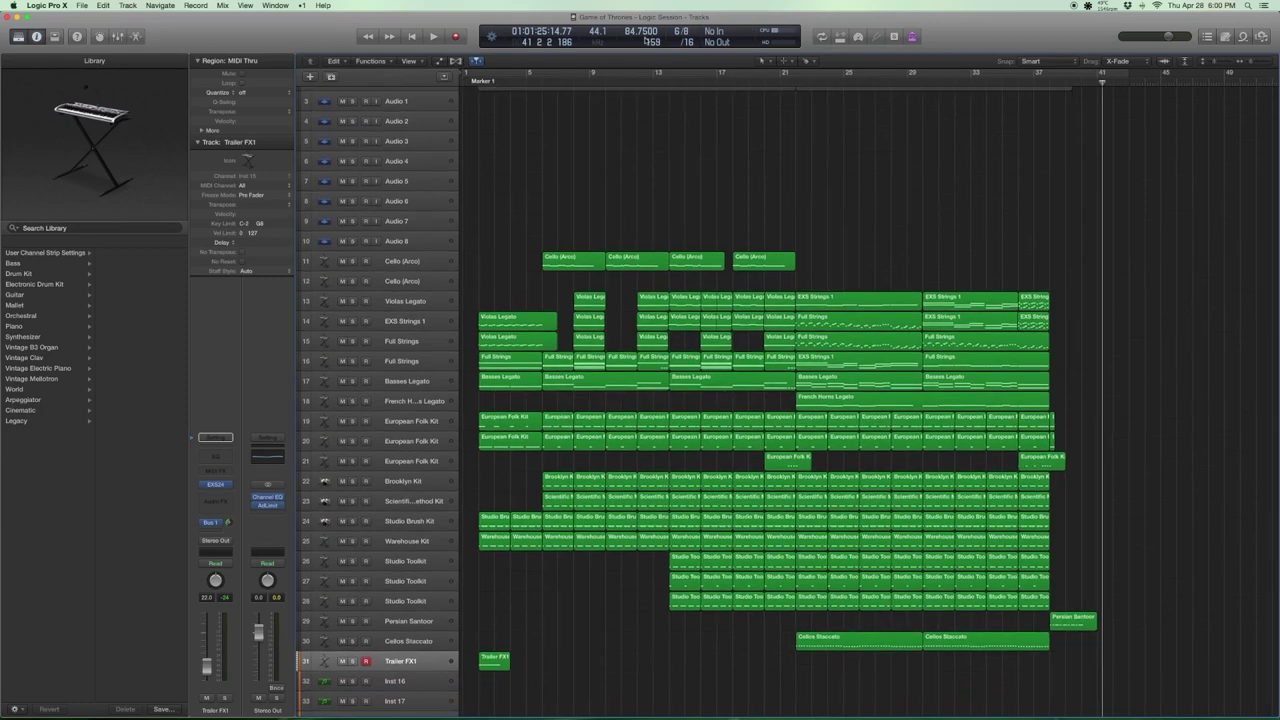
{"action": "scroll", "coordinate": [669, 93], "scroll_direction": "up", "scroll_amount": 2}
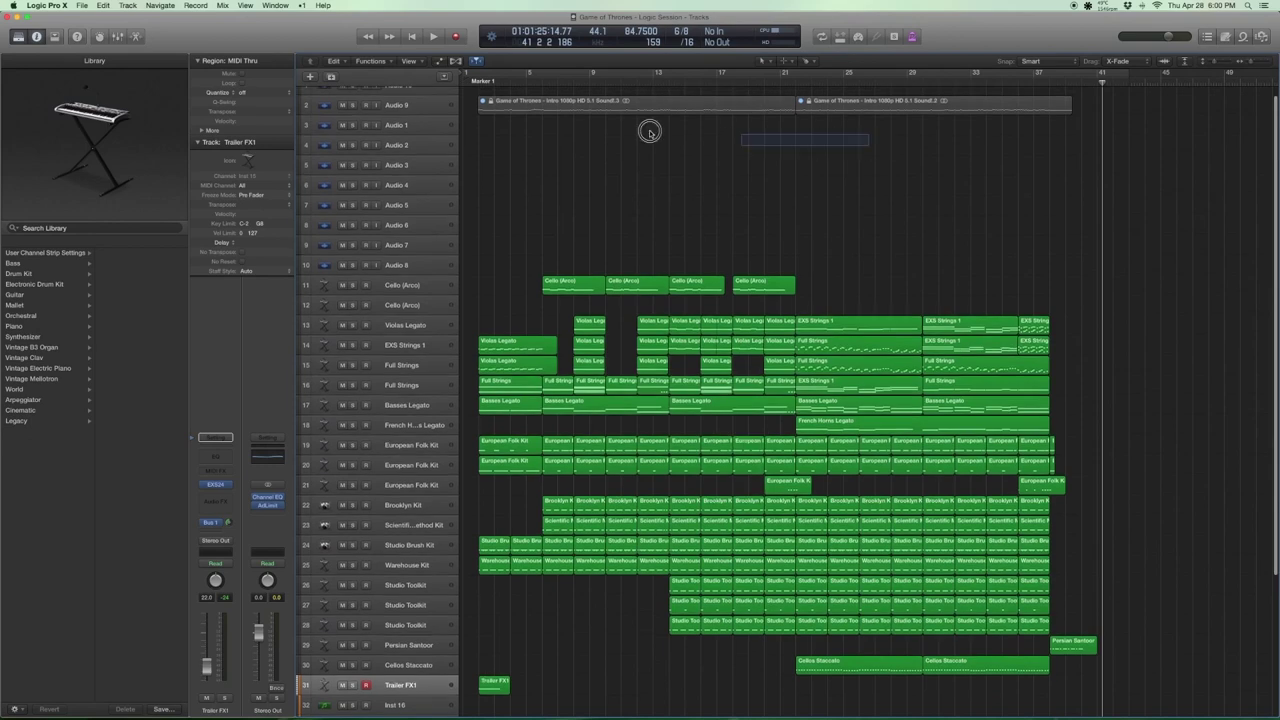
{"action": "left_click_drag", "start_coordinate": [649, 133], "coordinate": [505, 116]}
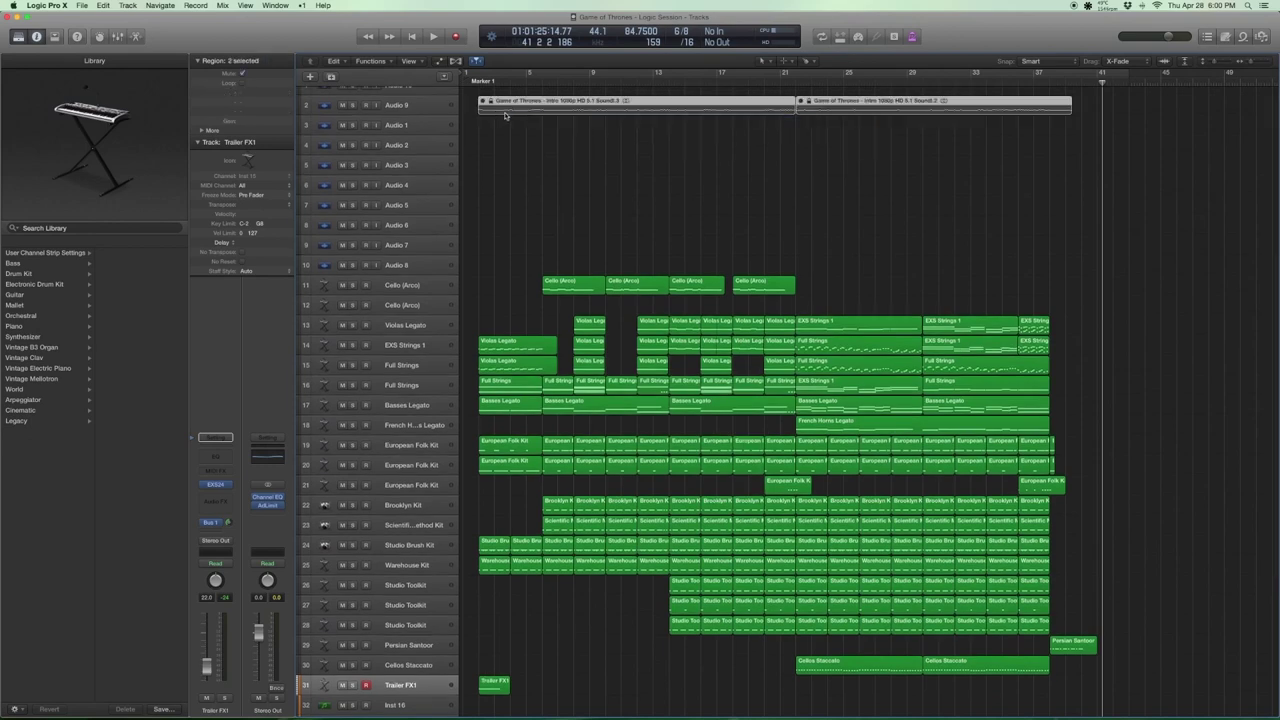
{"action": "scroll", "coordinate": [505, 112], "scroll_direction": "down", "scroll_amount": 1}
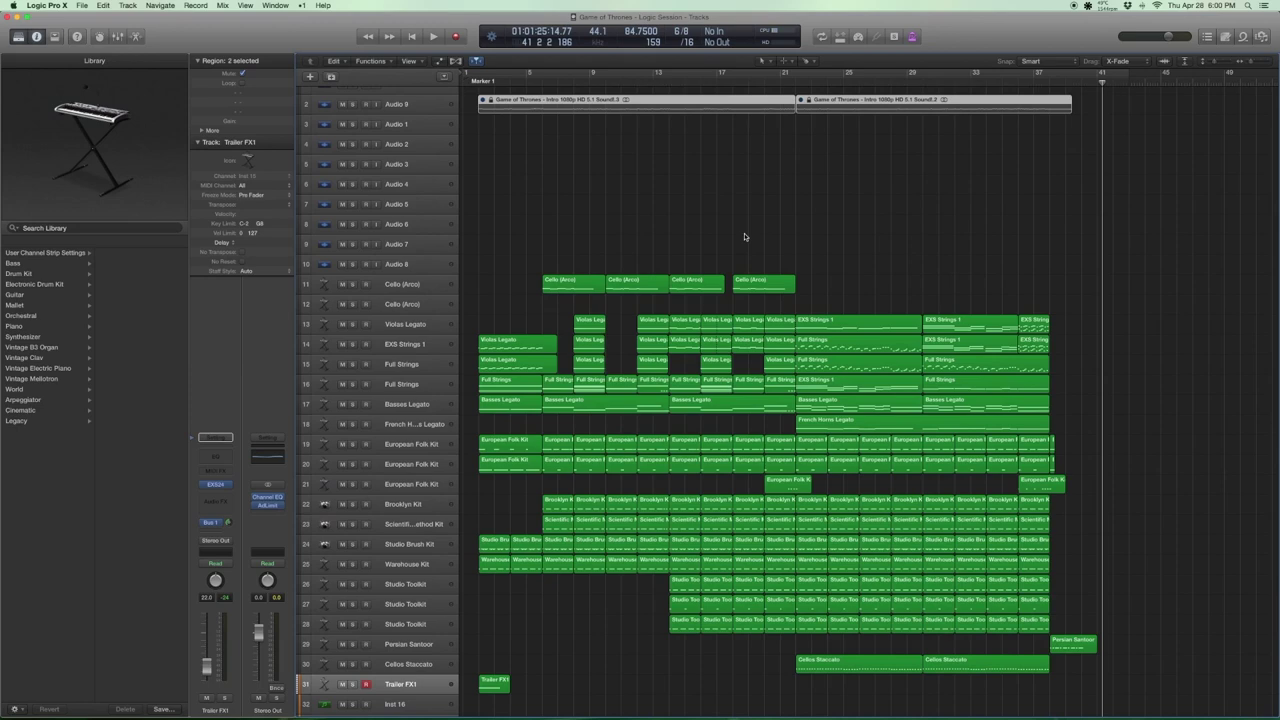
{"action": "scroll", "coordinate": [766, 228], "scroll_direction": "down", "scroll_amount": 1}
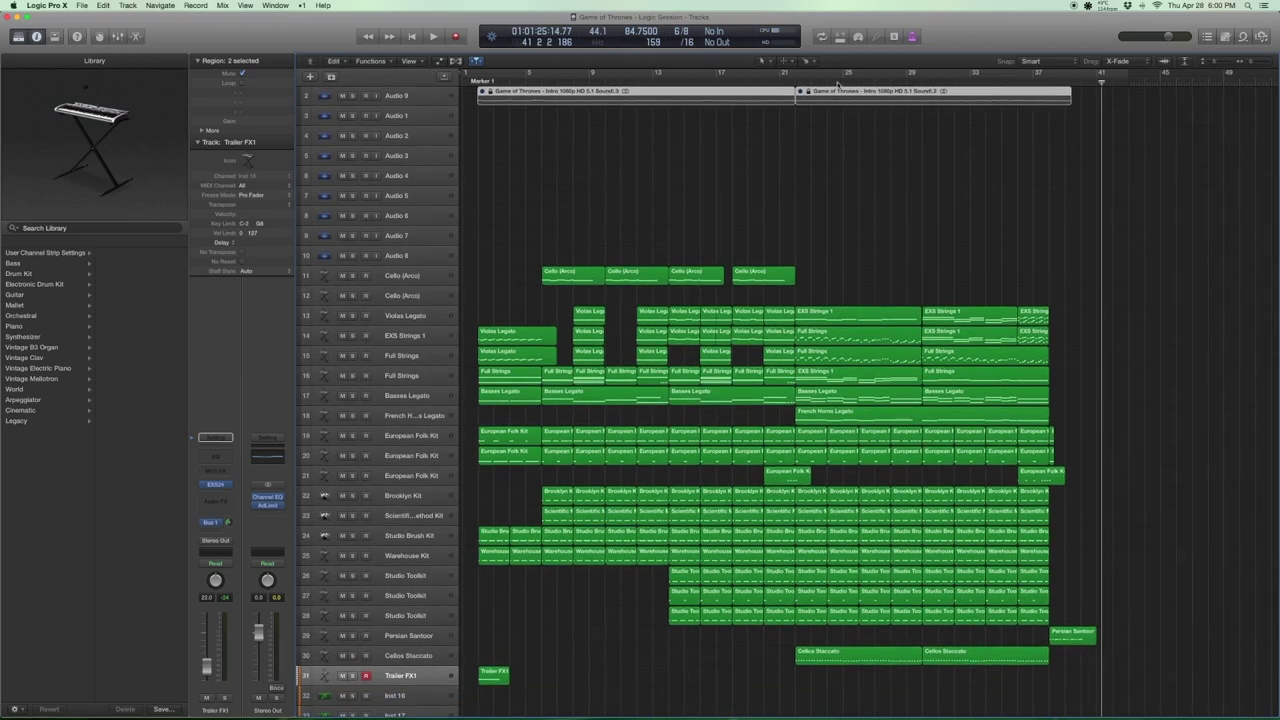
{"action": "scroll", "coordinate": [842, 123], "scroll_direction": "down", "scroll_amount": 6}
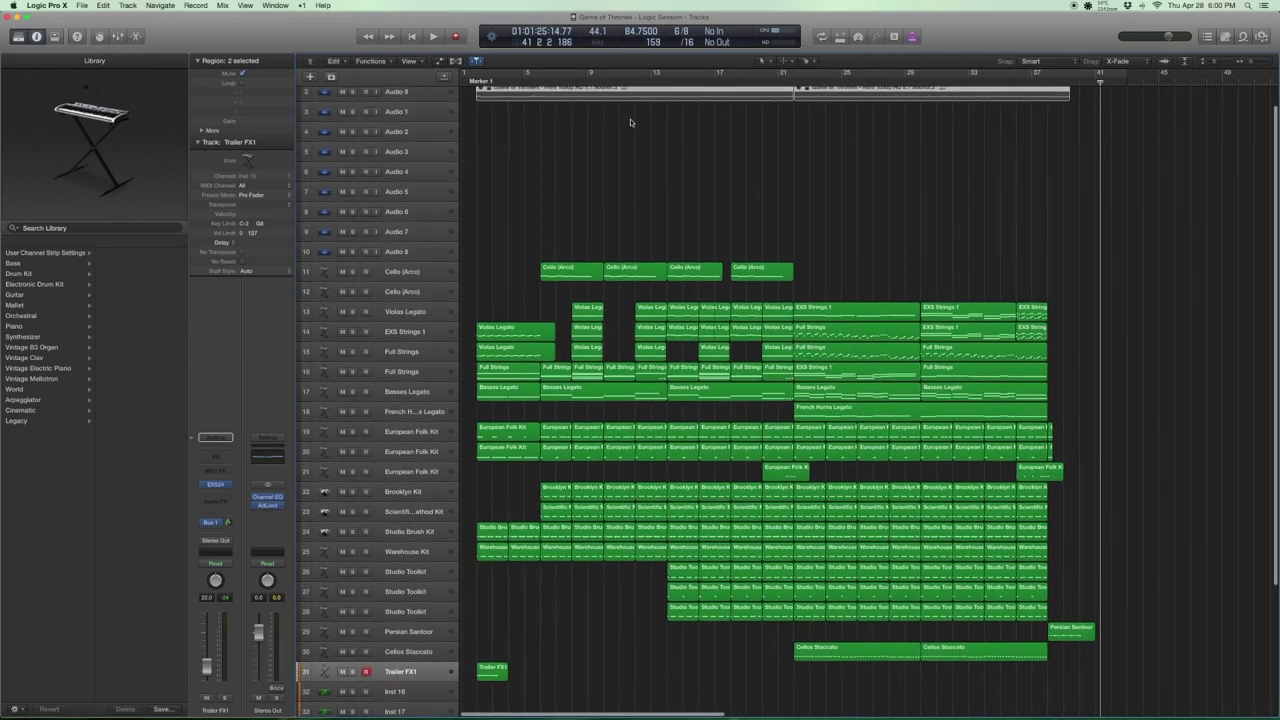
{"action": "scroll", "coordinate": [630, 122], "scroll_direction": "down", "scroll_amount": 10}
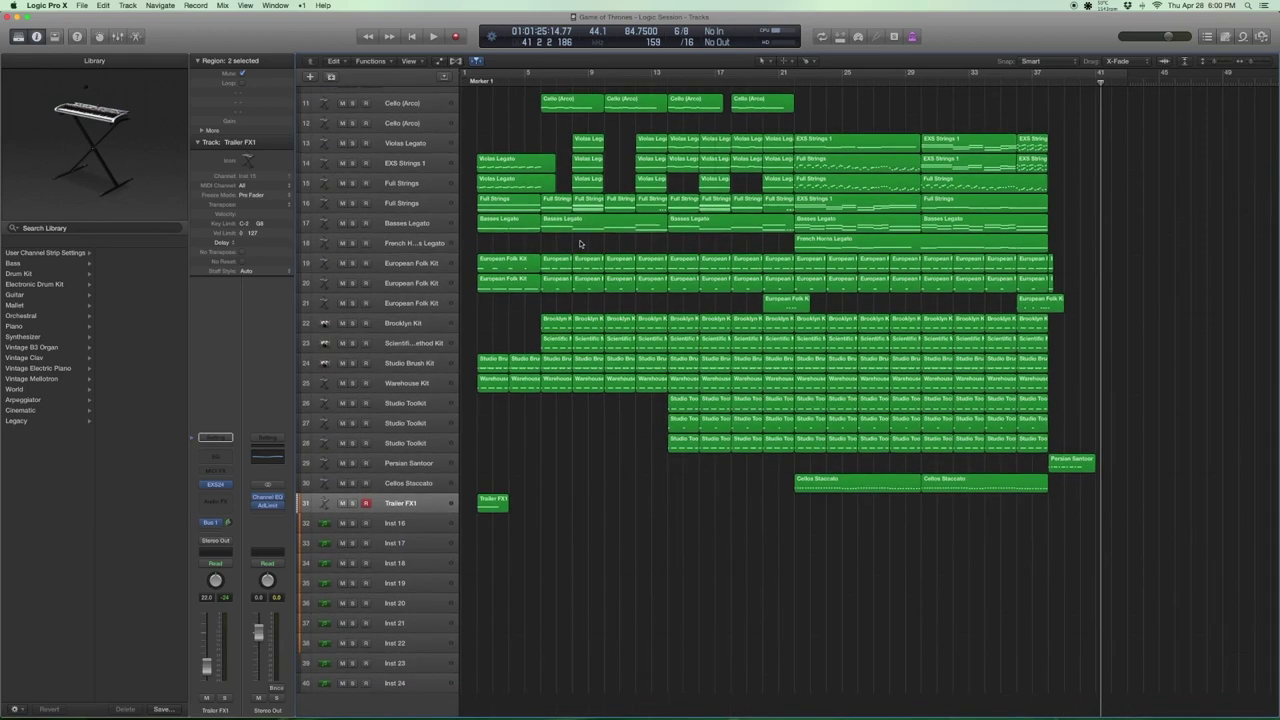
Select track 19, European Folk Kit, and show its patch in the Library under World › European.
{"action": "left_click", "coordinate": [402, 264]}
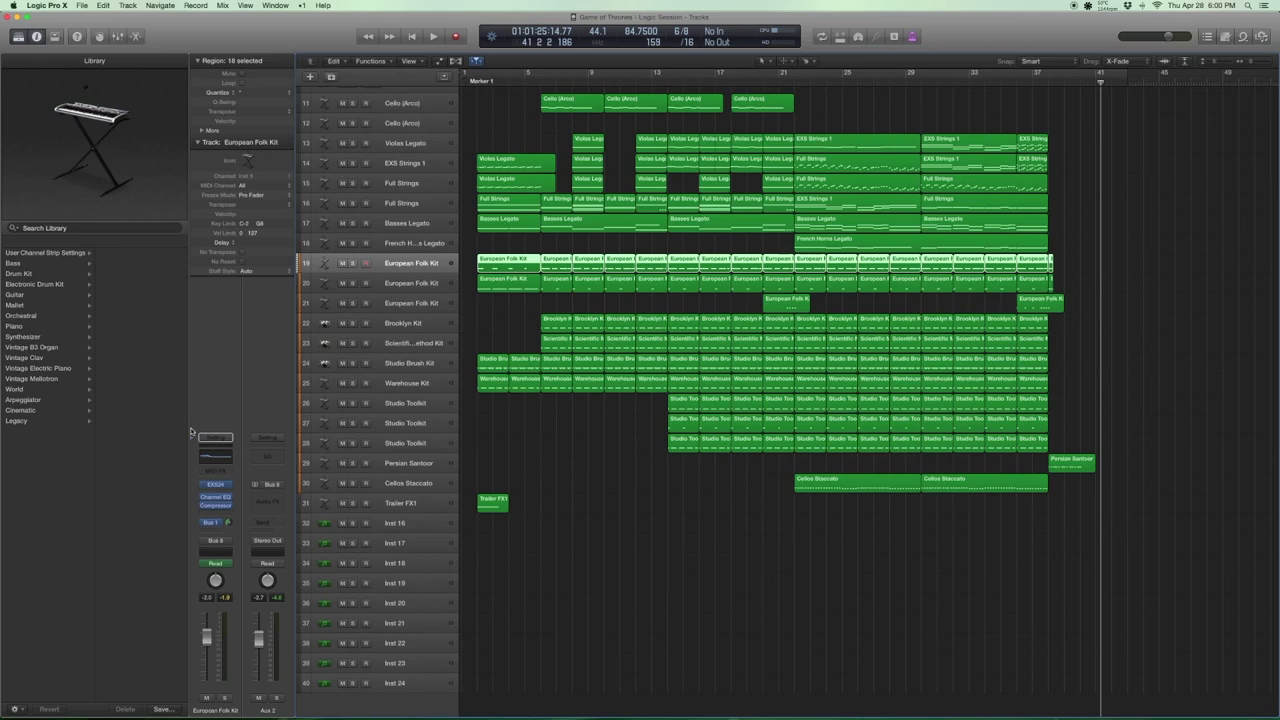
{"action": "key", "text": "y"}
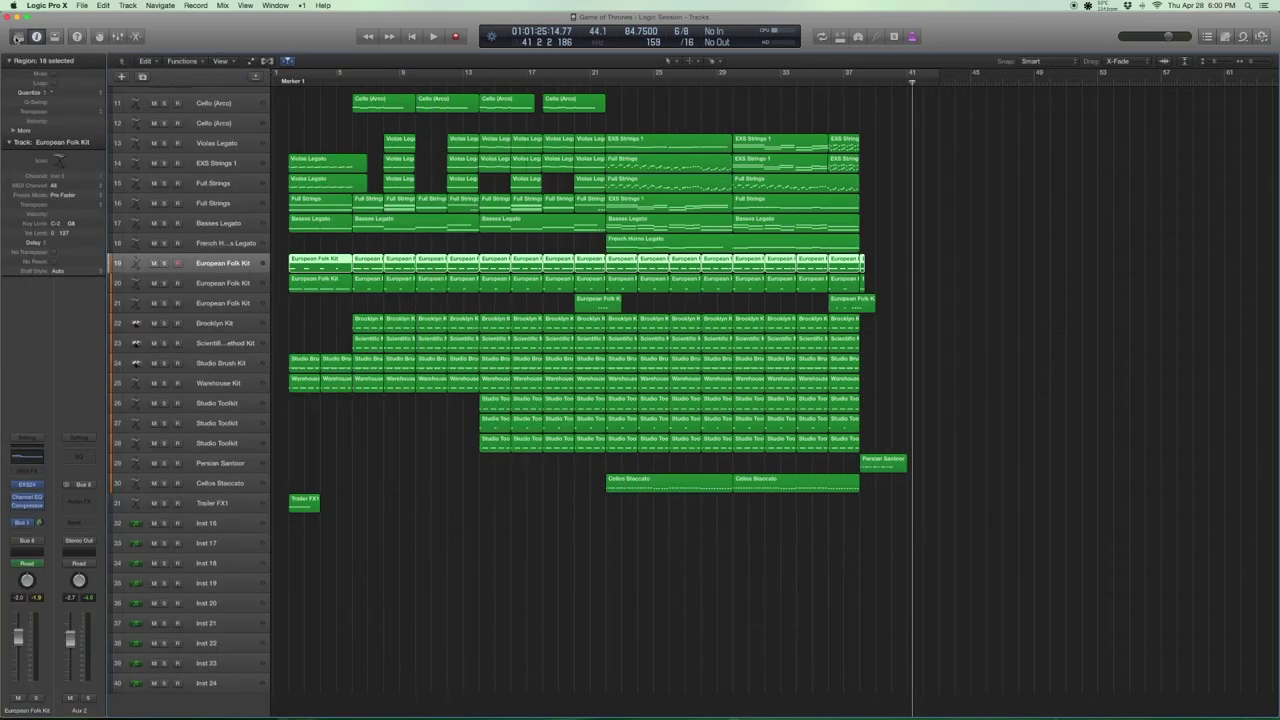
{"action": "left_click", "coordinate": [17, 38]}
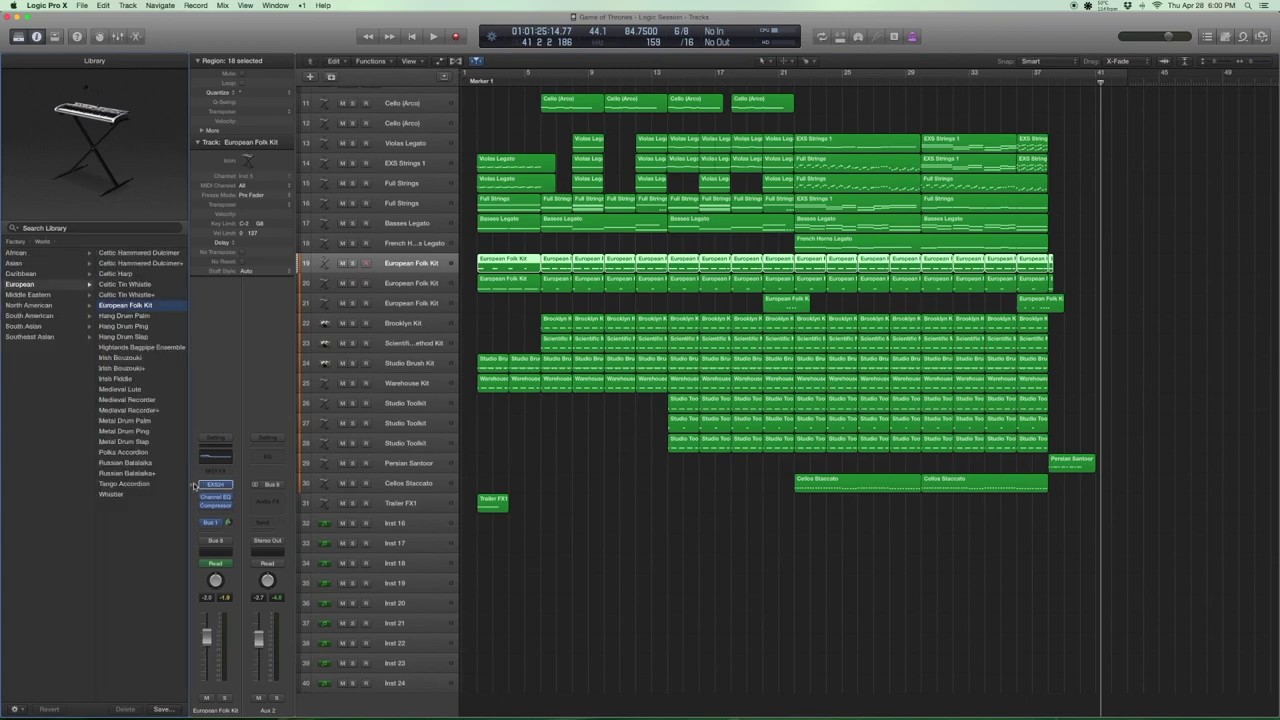
{"action": "scroll", "coordinate": [59, 325], "scroll_direction": "left", "scroll_amount": 5}
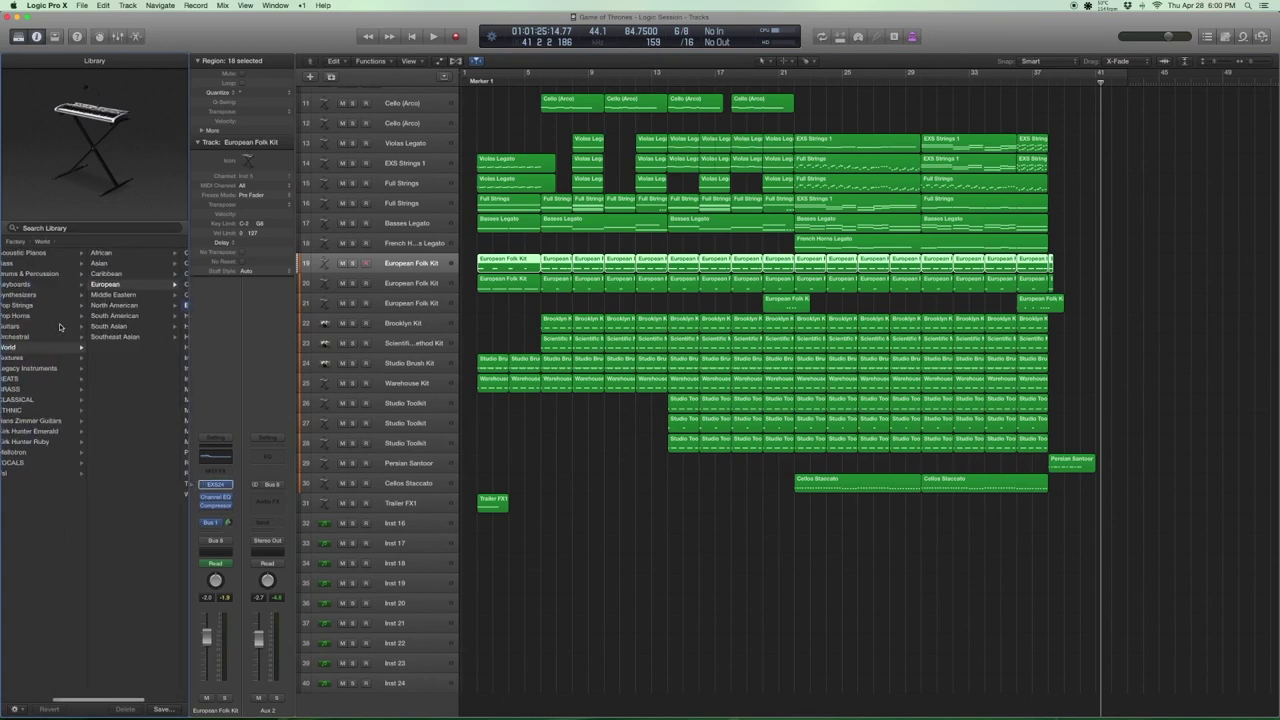
{"action": "scroll", "coordinate": [136, 290], "scroll_direction": "right", "scroll_amount": 3}
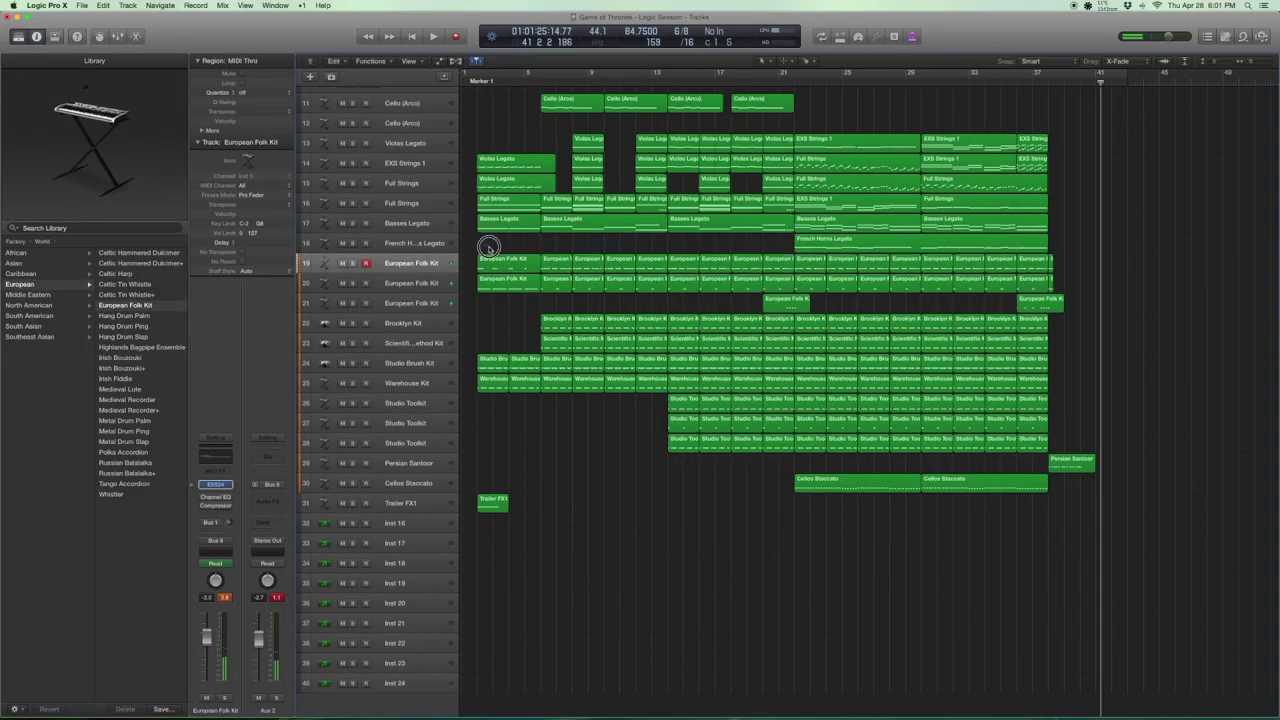
Play the opening from the project start, moving the selection to the next folk kit regions, and stop near bar 8.
{"action": "left_click", "coordinate": [474, 84]}
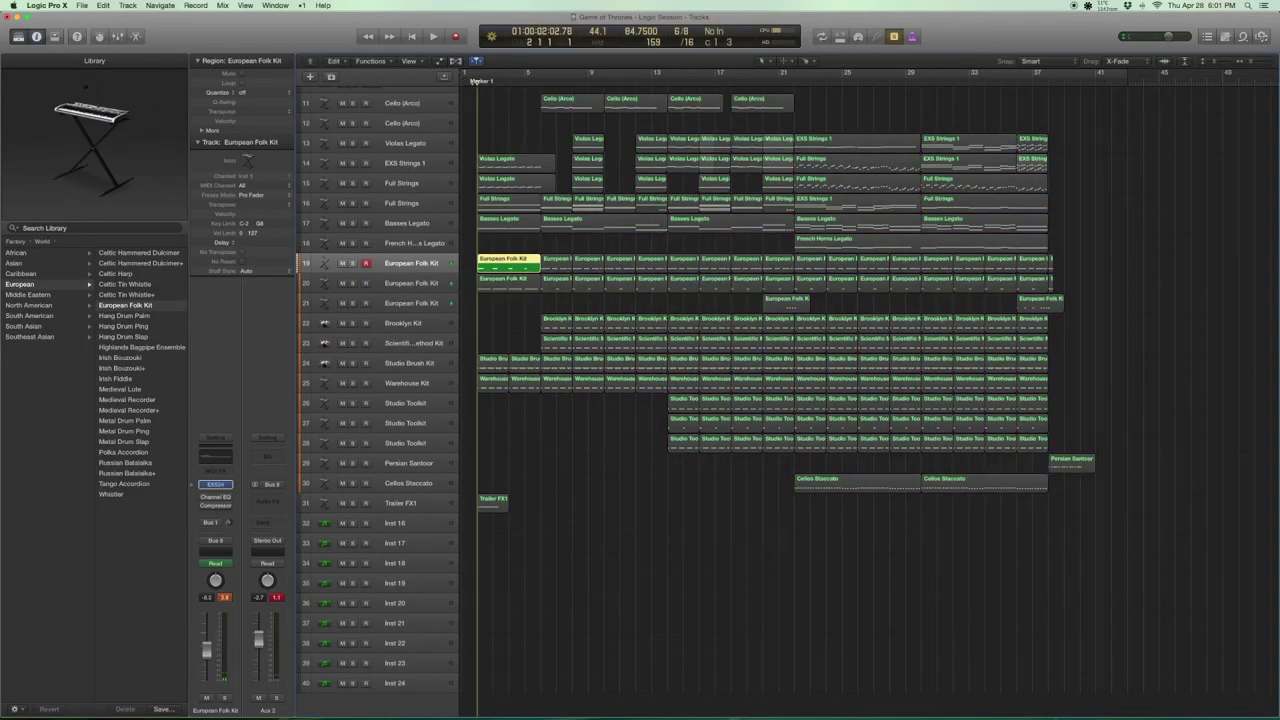
{"action": "key", "text": "space"}
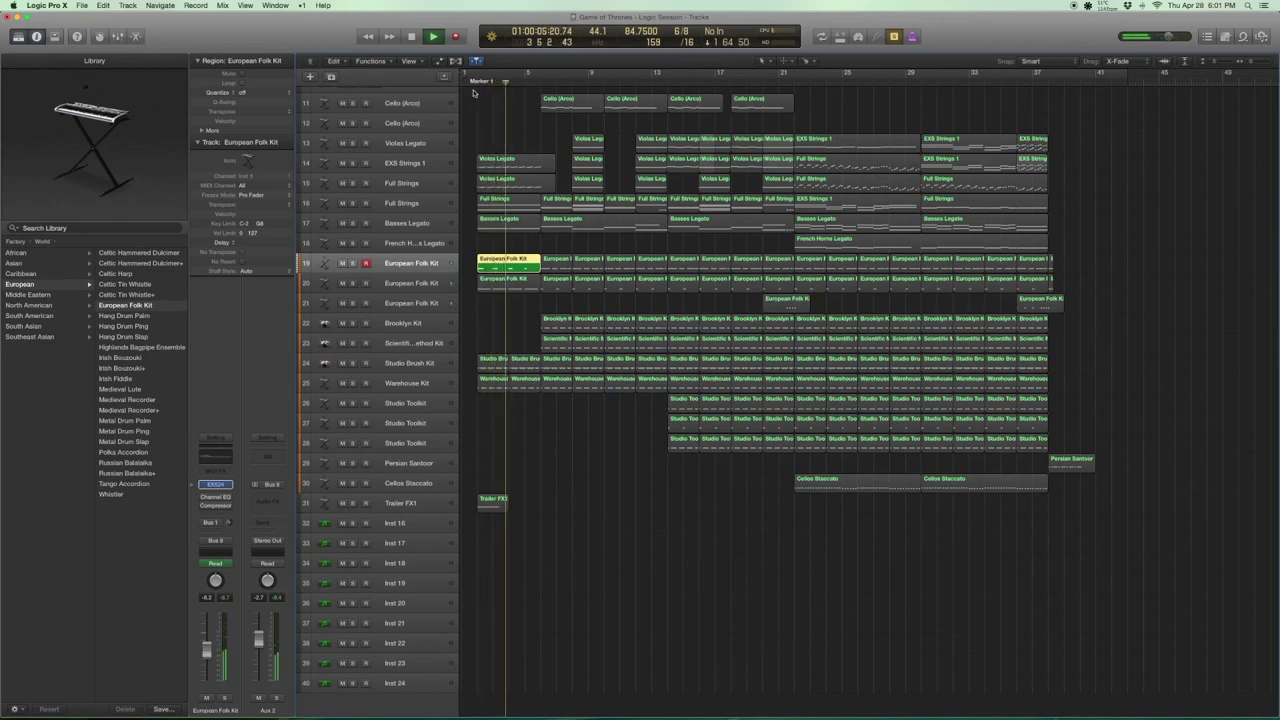
{"action": "key", "text": "Right"}
{"action": "key", "text": "shift+Right"}
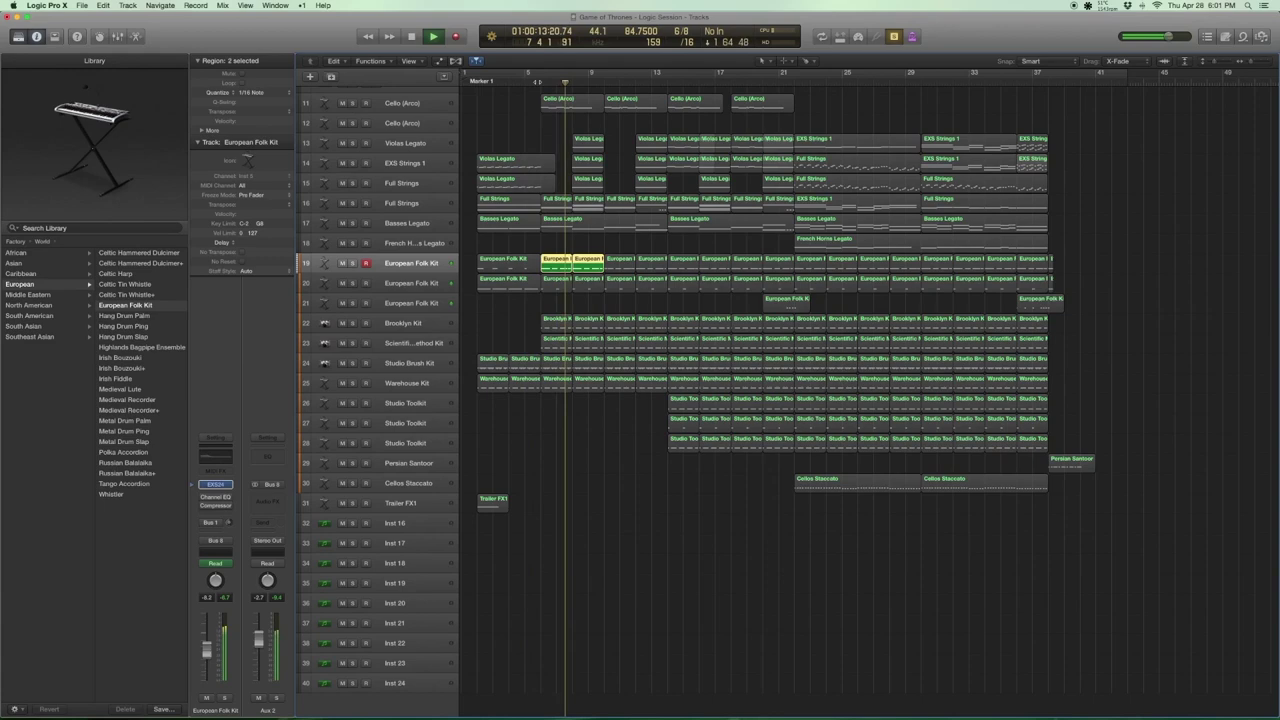
{"action": "key", "text": "space"}
{"action": "key", "text": "super+a"}
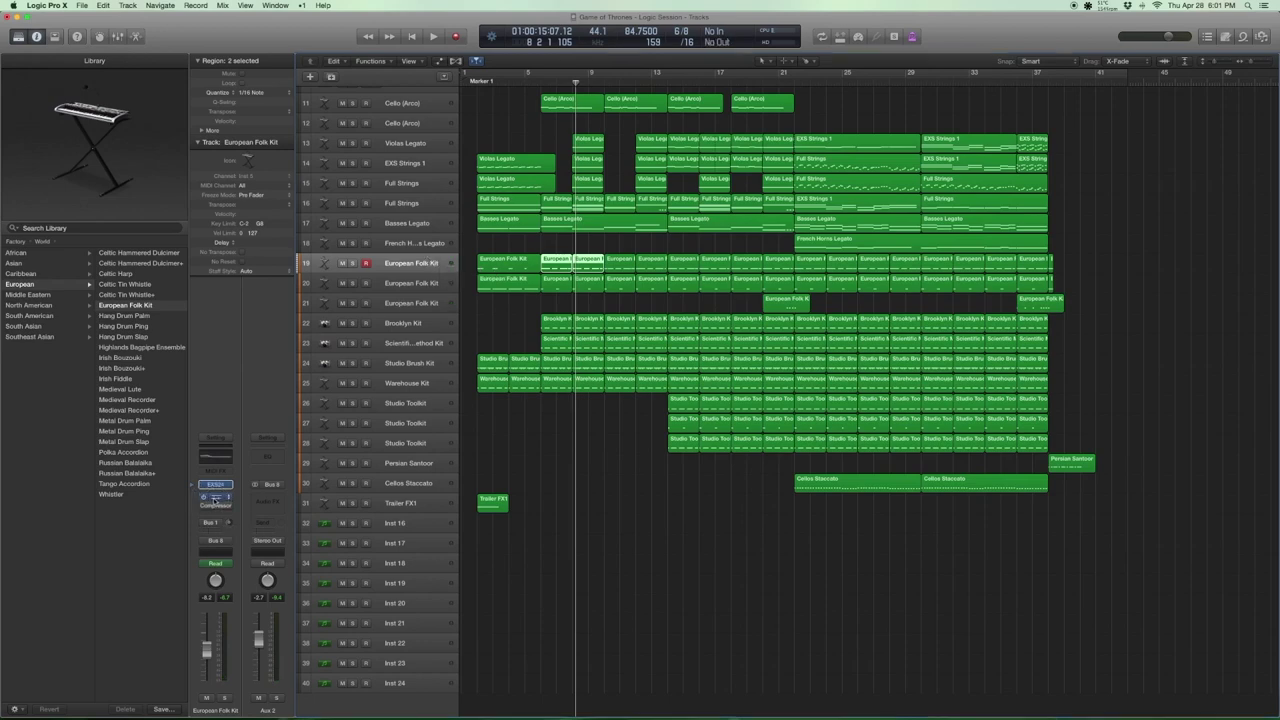
Inspect the European Folk Kit's Channel EQ and Compressor settings, closing each afterwards.
{"action": "left_click", "coordinate": [214, 497]}
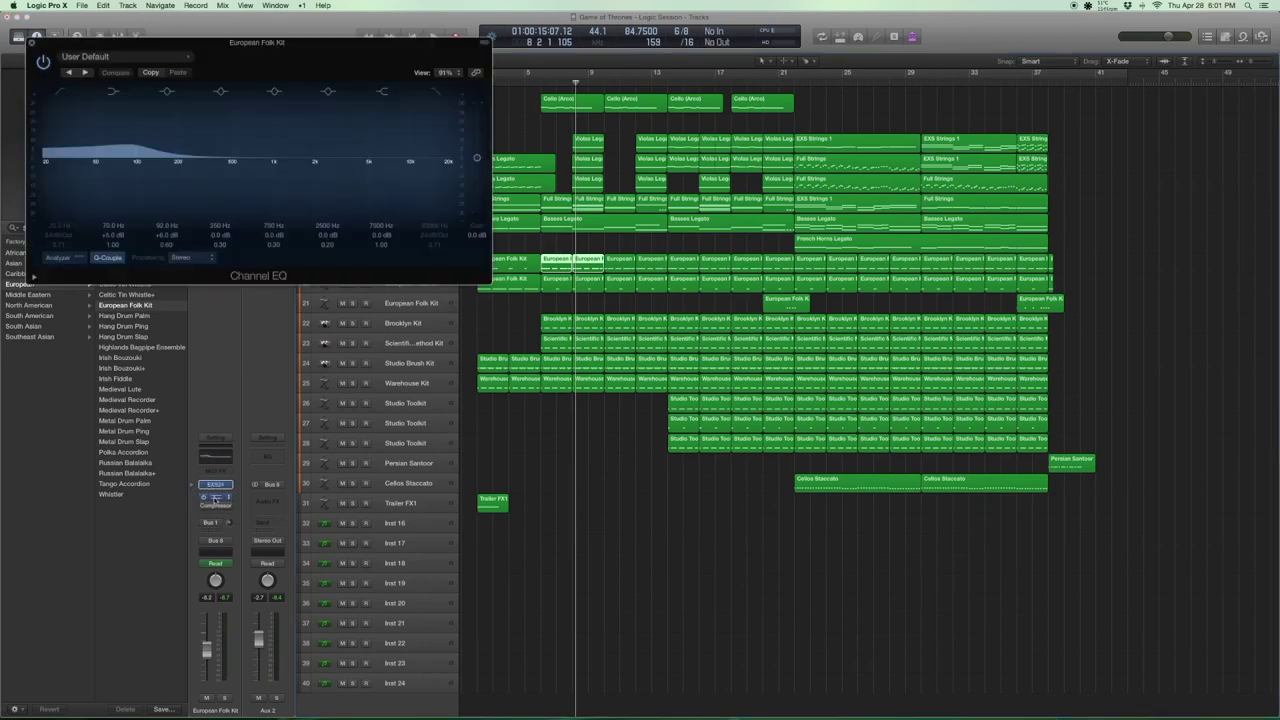
{"action": "left_click", "coordinate": [31, 43]}
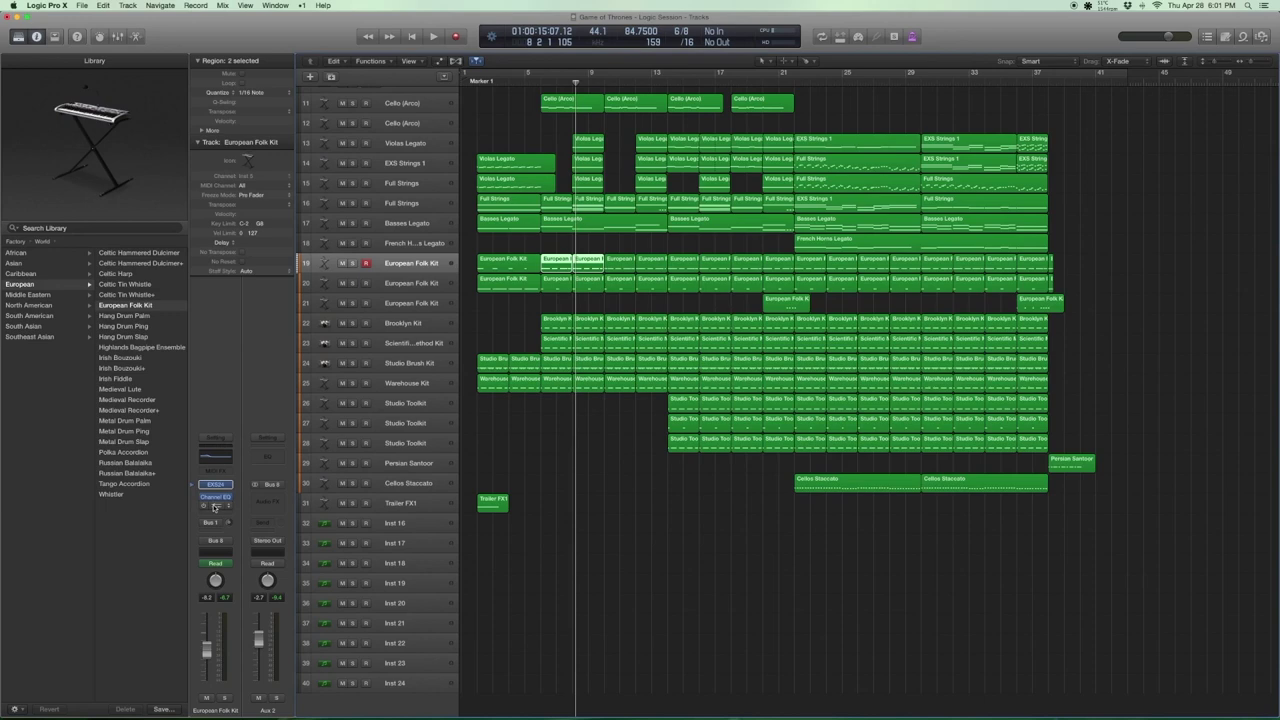
{"action": "left_click", "coordinate": [214, 507]}
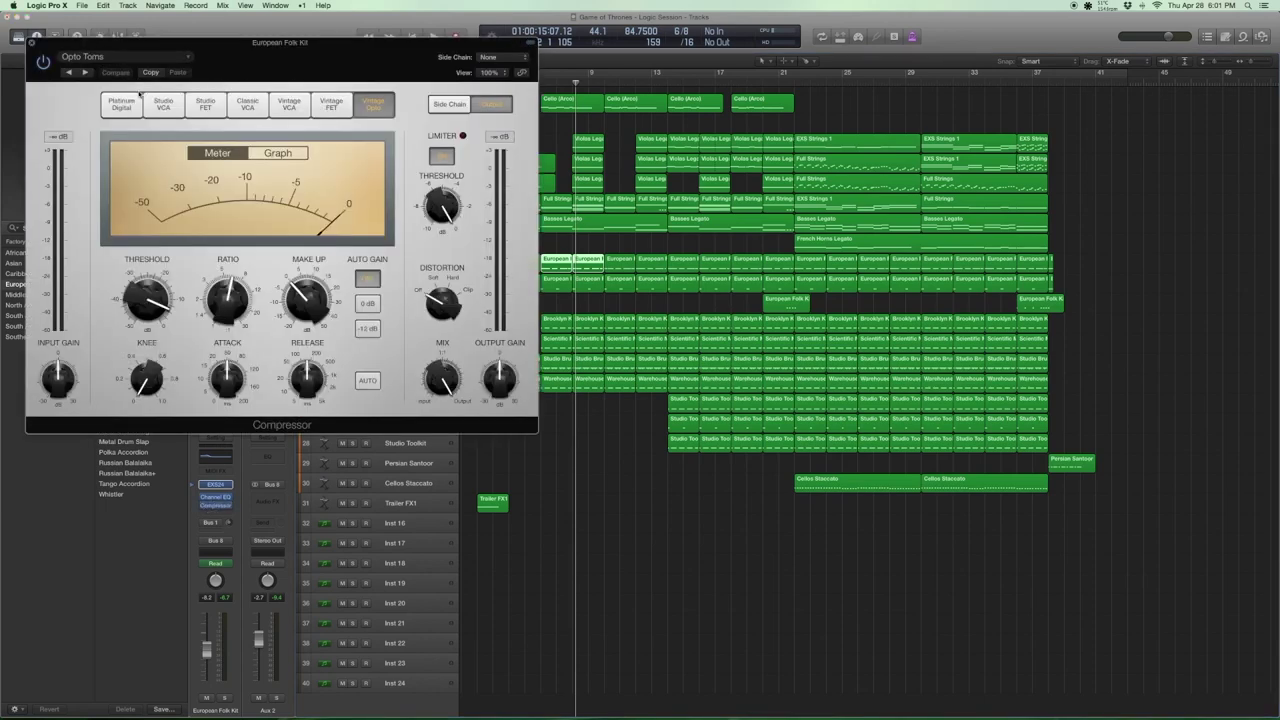
{"action": "mouse_move", "coordinate": [160, 305]}
{"action": "left_click", "coordinate": [31, 44]}
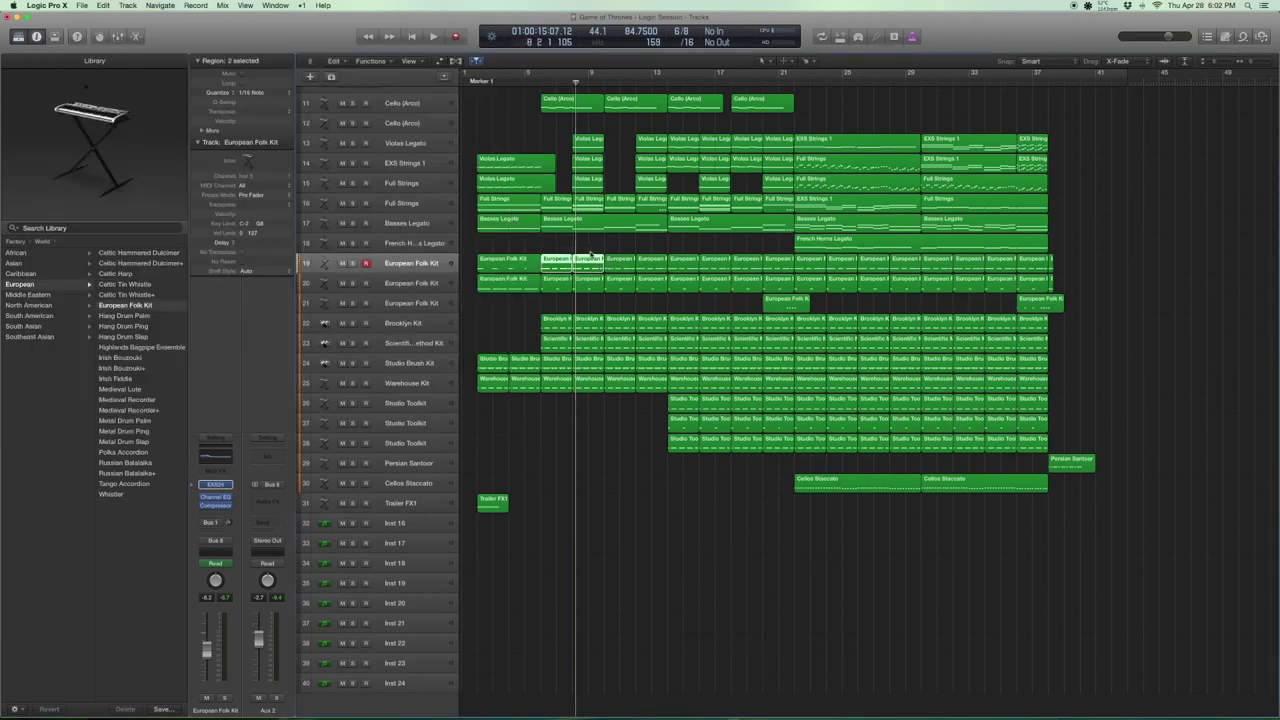
Solo the two European Folk Kit regions and listen from bar 6.
{"action": "key", "text": "ctrl+s"}
{"action": "left_click", "coordinate": [541, 82]}
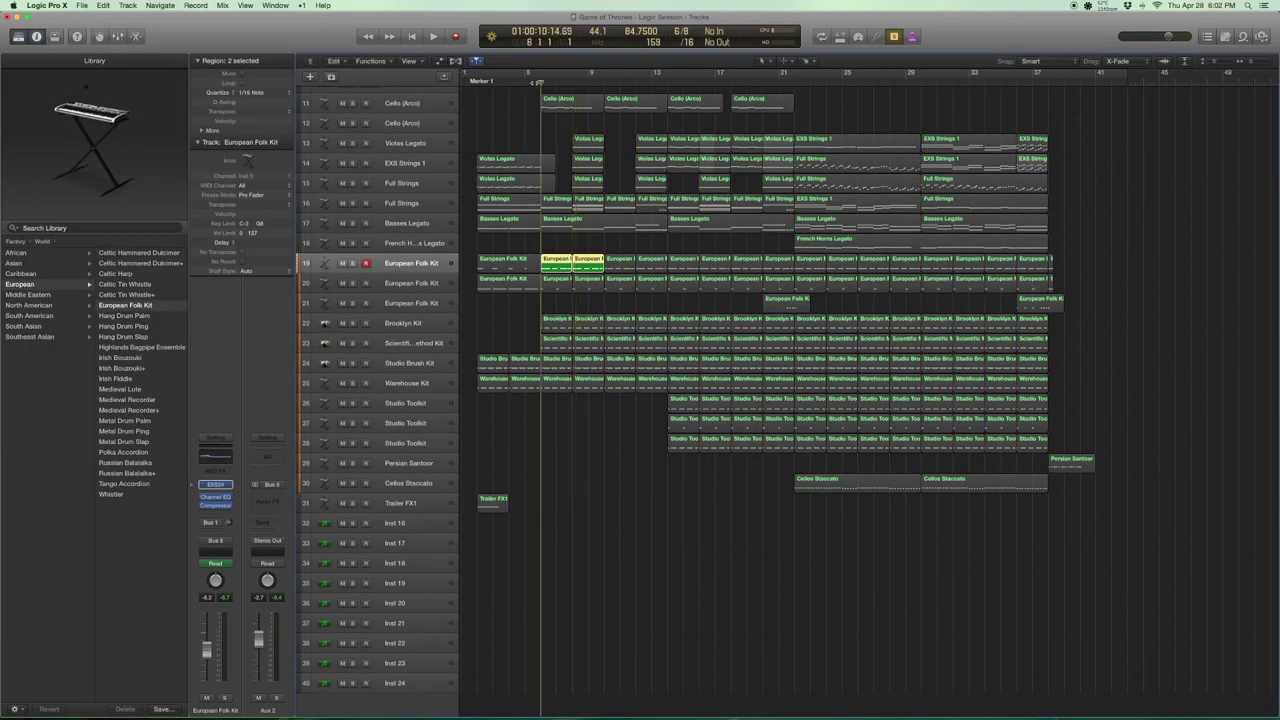
{"action": "key", "text": "space"}
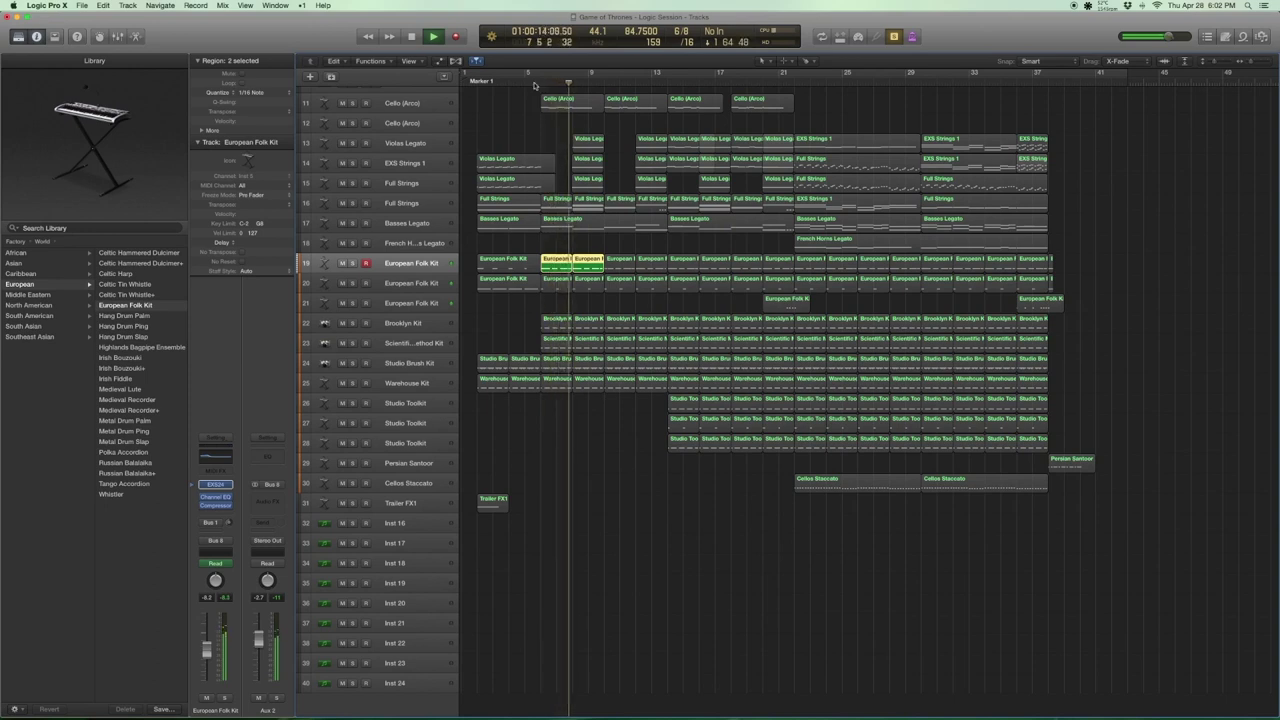
{"action": "key", "text": "space"}
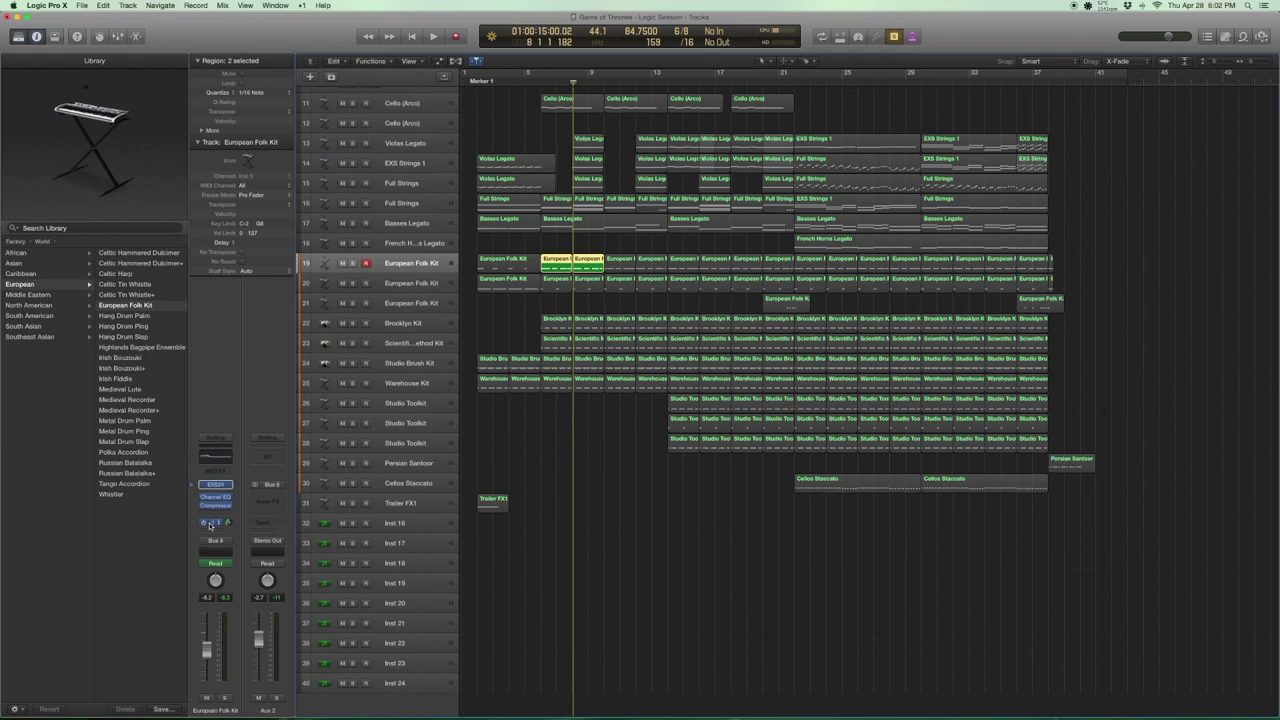
Load the Space Designer preset Large Spaces › Halls › 04.5s Fine Hall on the Aux 1 reverb.
{"action": "left_click", "coordinate": [209, 524]}
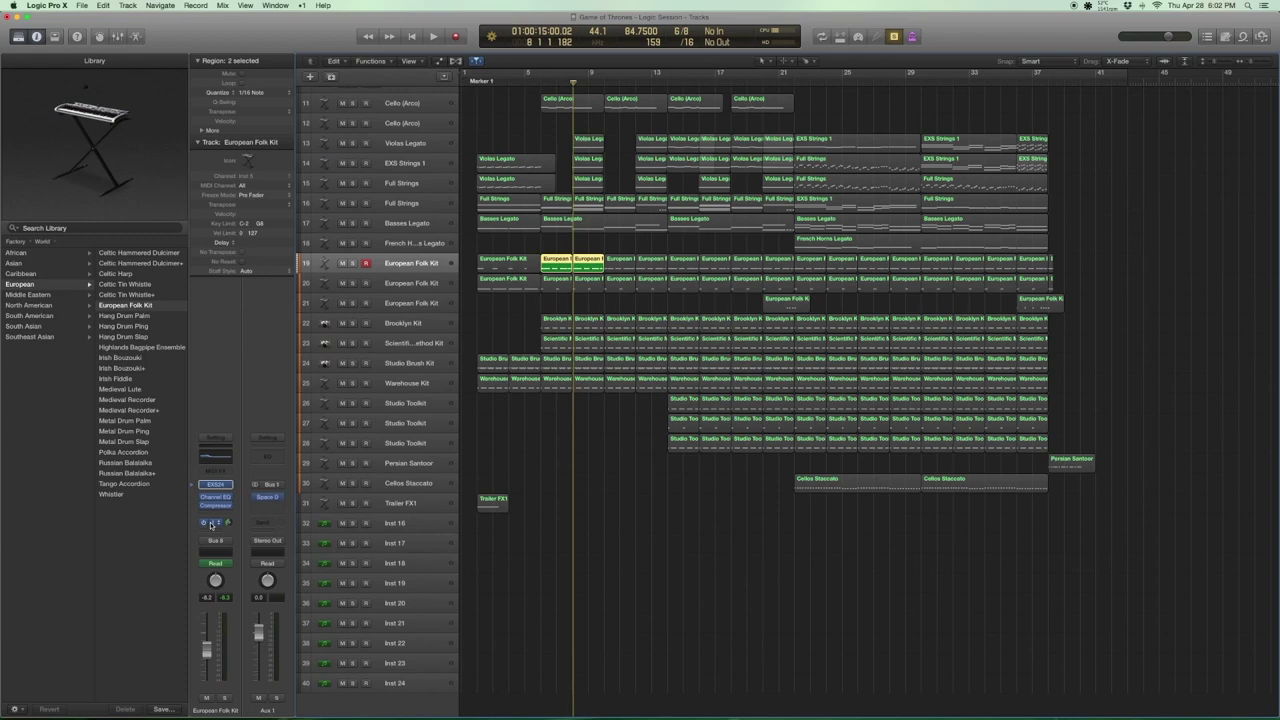
{"action": "left_click", "coordinate": [267, 497]}
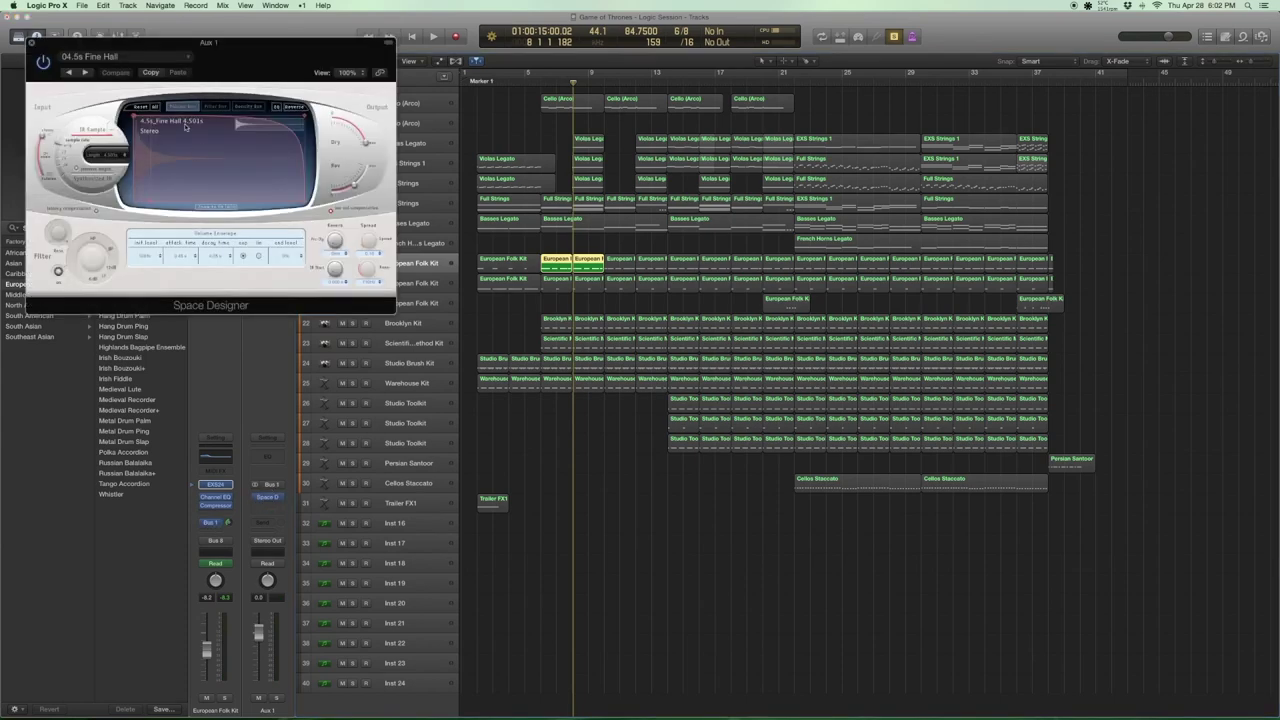
{"action": "left_click", "coordinate": [98, 57]}
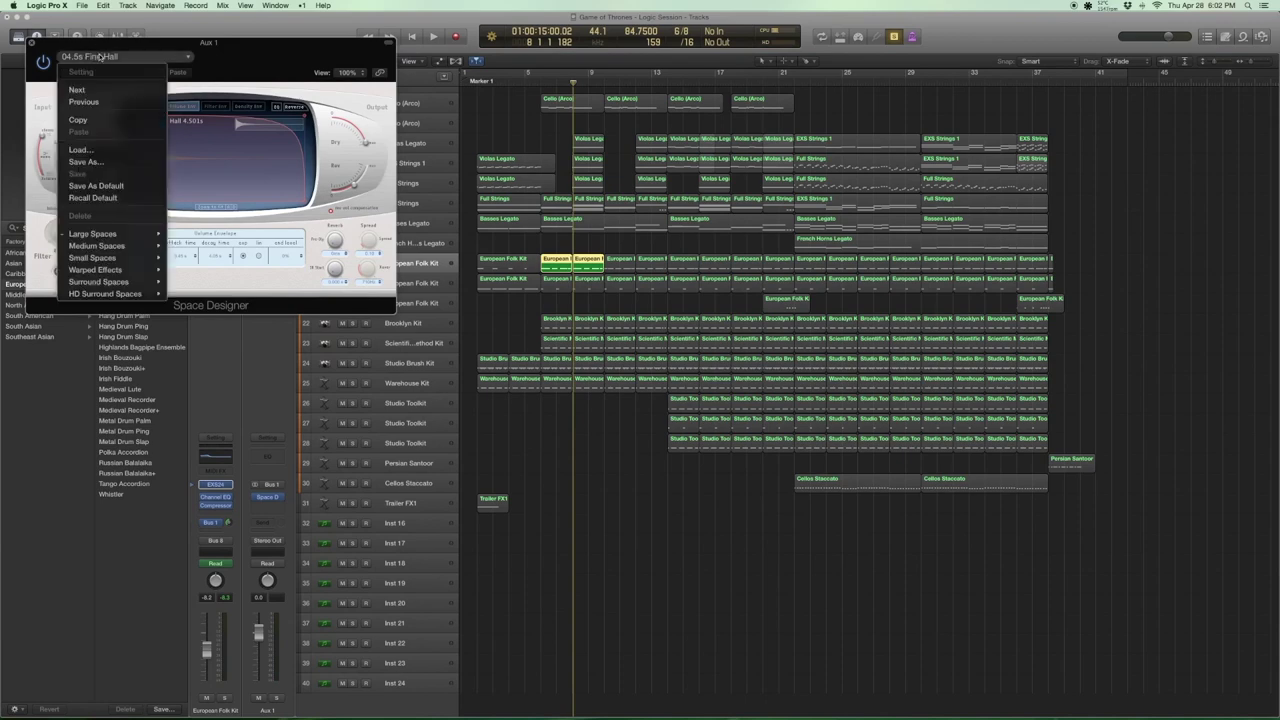
{"action": "mouse_move", "coordinate": [107, 234]}
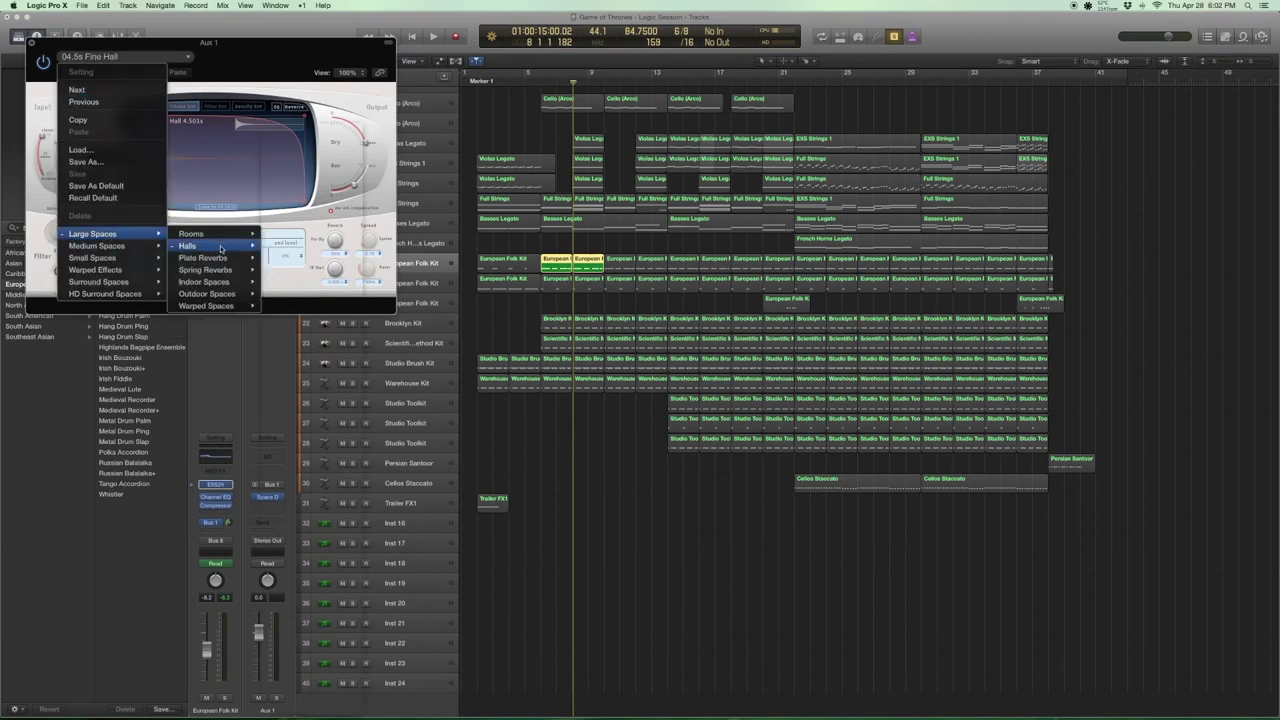
{"action": "mouse_move", "coordinate": [190, 245]}
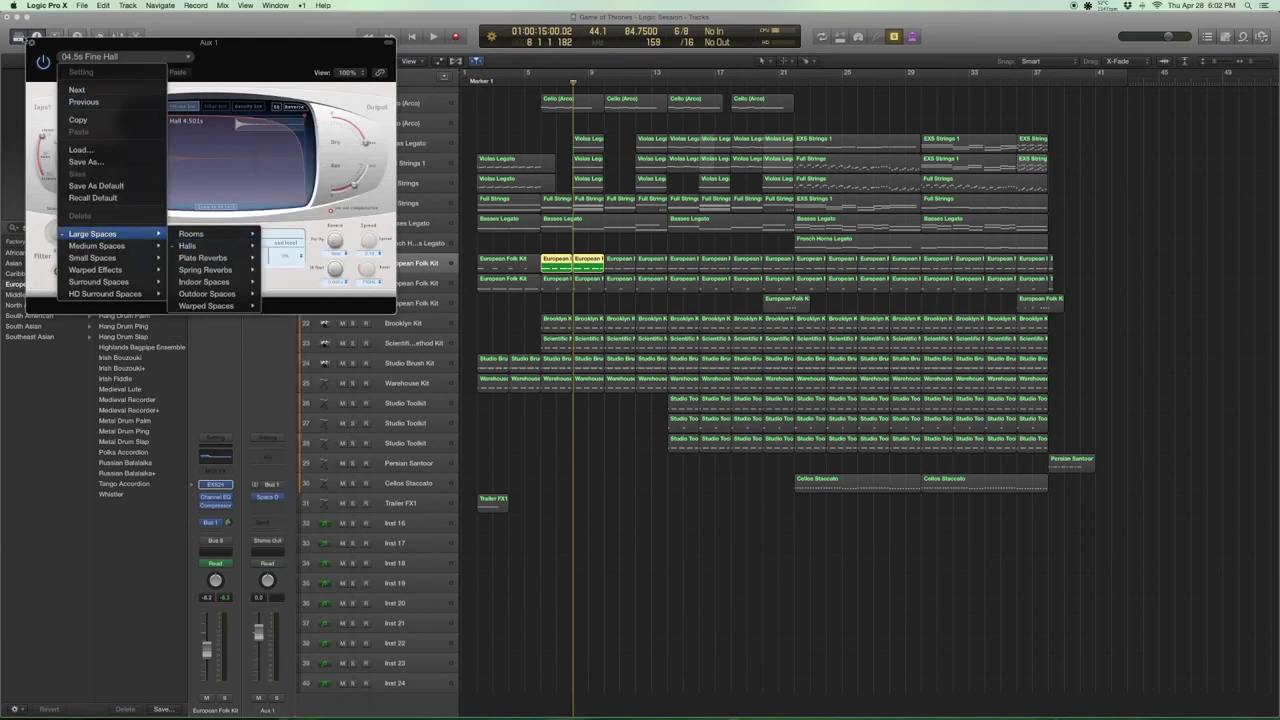
{"action": "left_click", "coordinate": [31, 42]}
{"action": "left_click", "coordinate": [31, 42]}
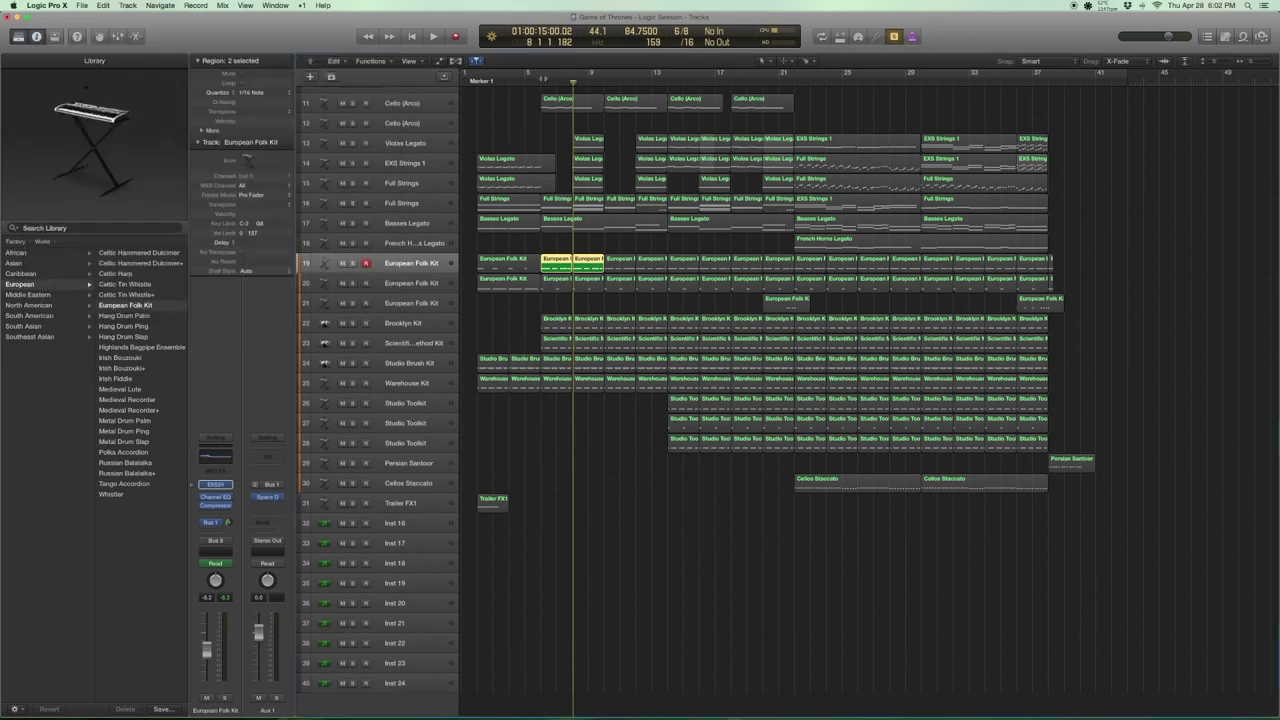
Play the arrangement from bar 6 and stop near bar 7.
{"action": "left_click", "coordinate": [539, 82]}
{"action": "key", "text": "space"}
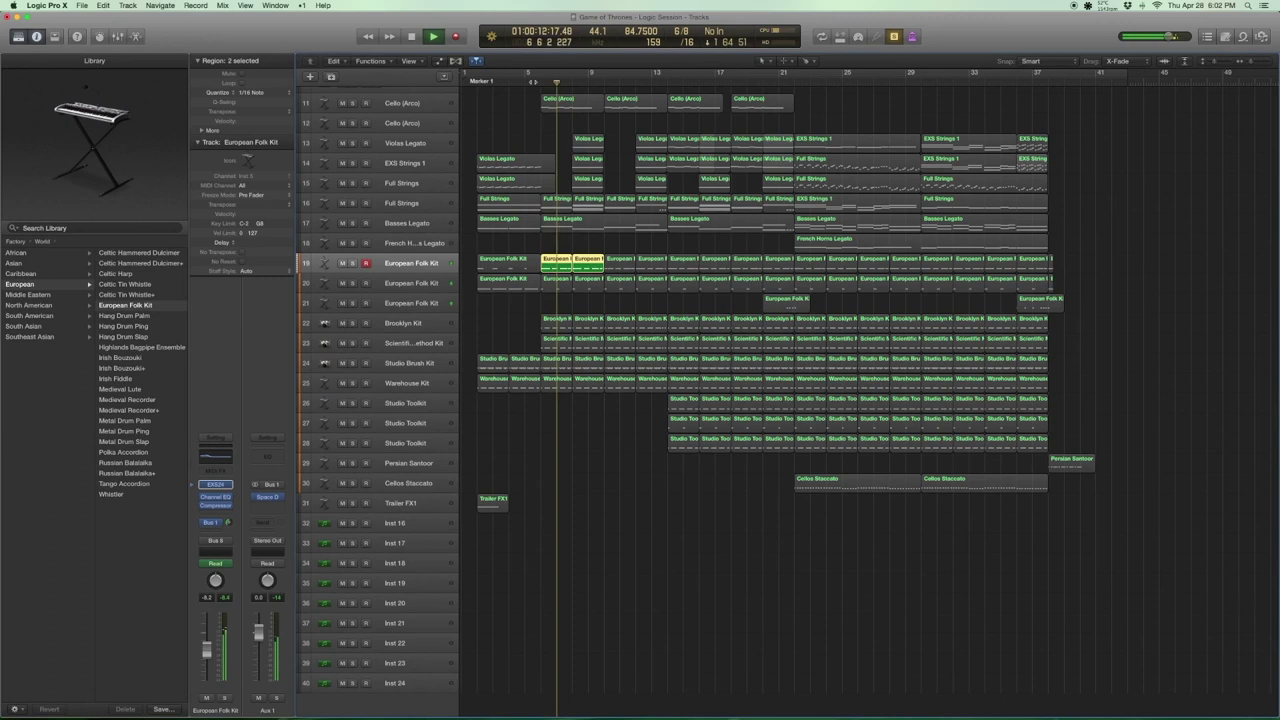
{"action": "key", "text": "space"}
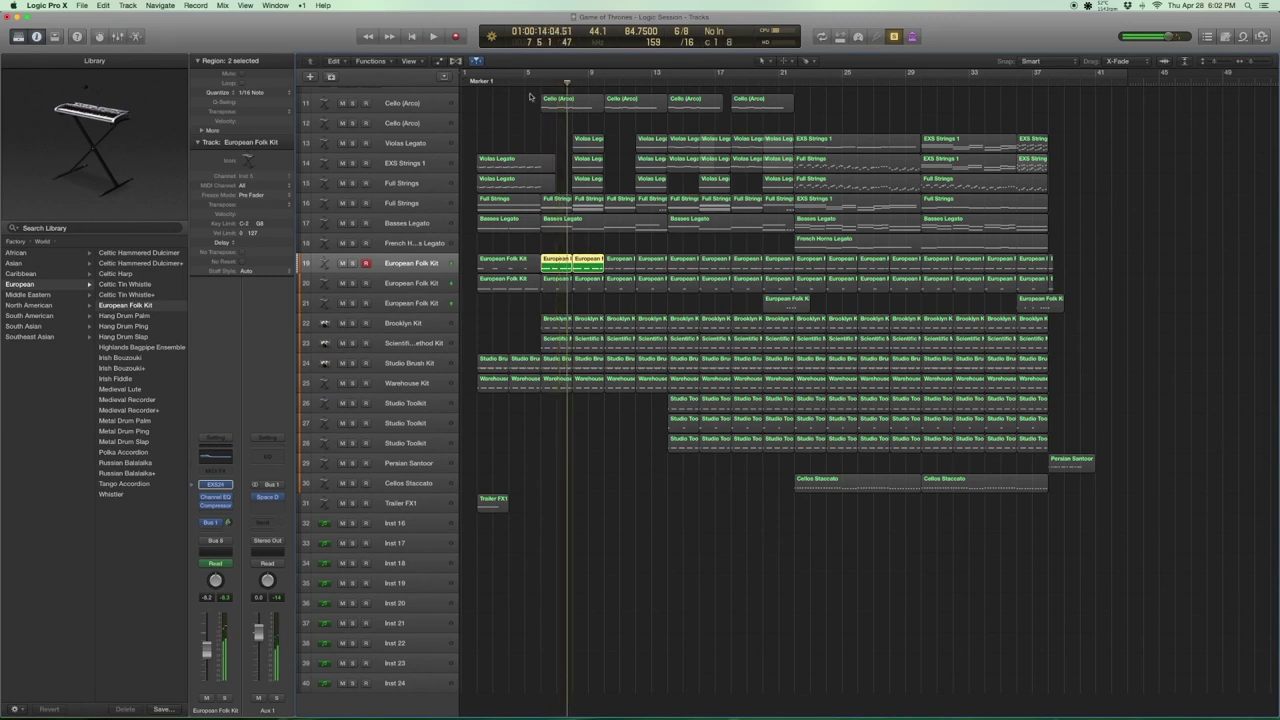
Select the first three regions on track 20 and play them from bar 6.
{"action": "left_click", "coordinate": [430, 283]}
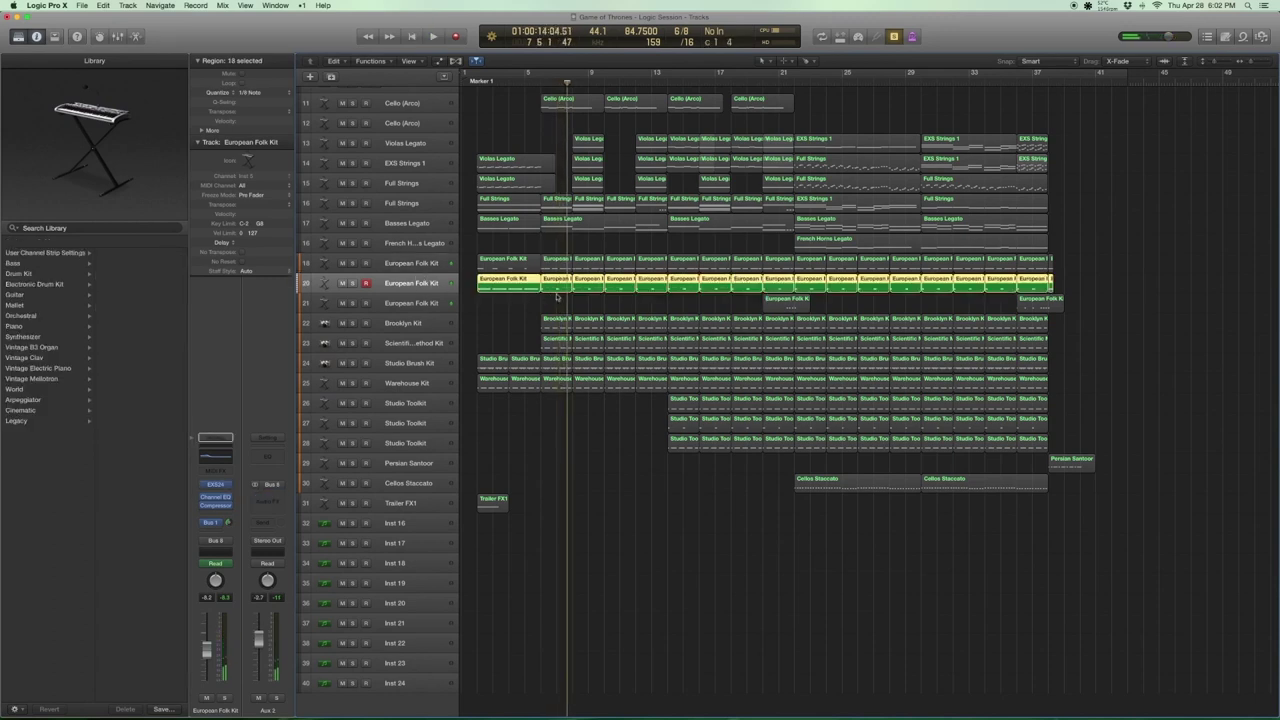
{"action": "left_click_drag", "start_coordinate": [590, 303], "coordinate": [531, 287]}
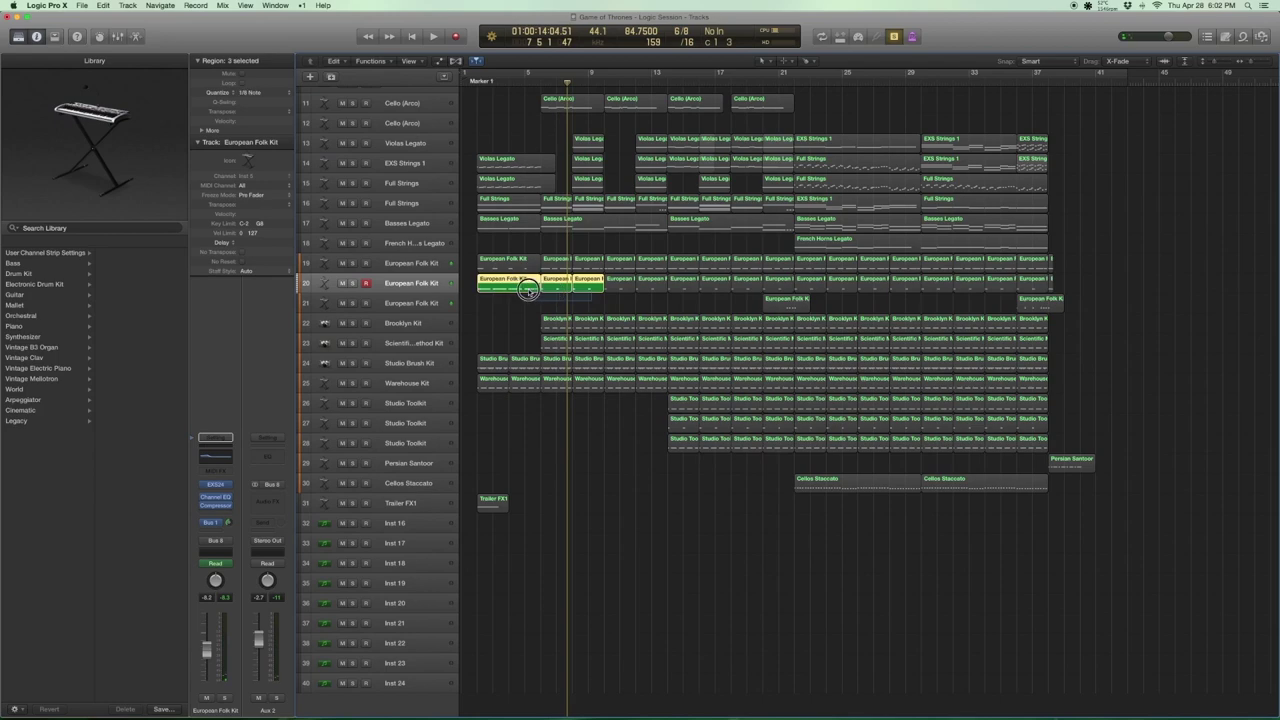
{"action": "left_click", "coordinate": [541, 82]}
{"action": "key", "text": "space"}
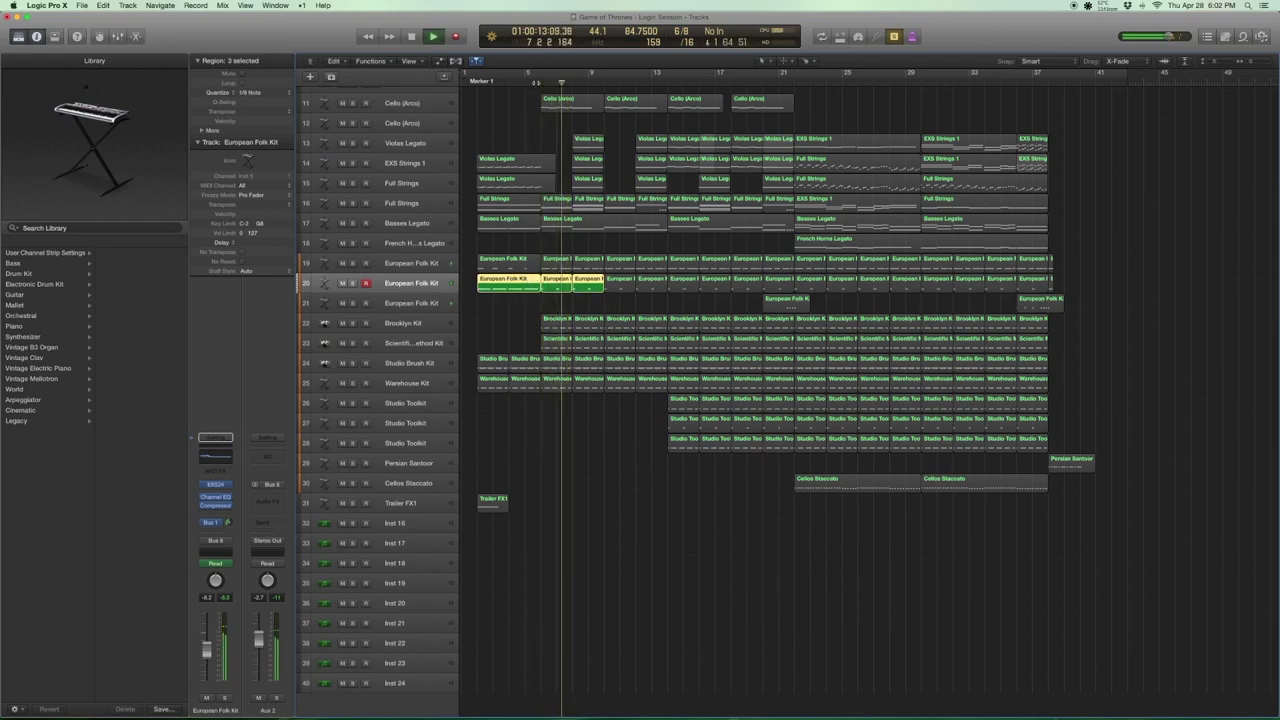
{"action": "key", "text": "space"}
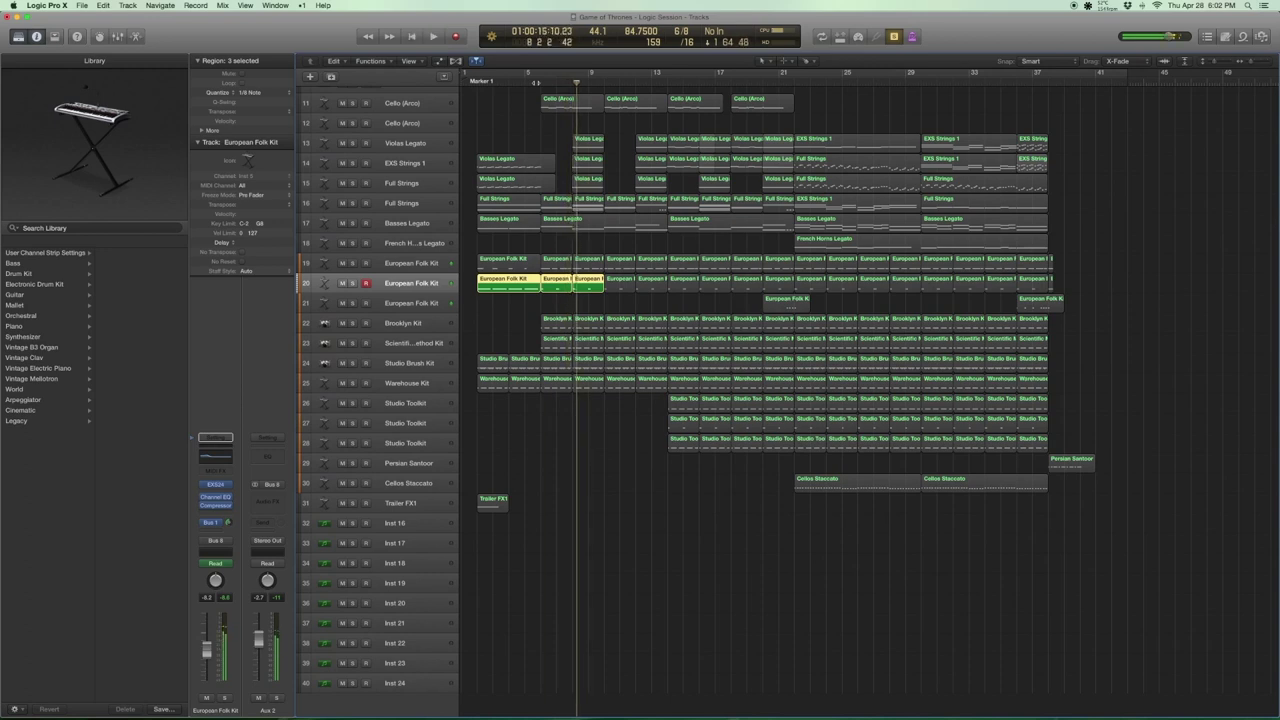
Play the first three regions on tracks 19–20 together, then select the opening Brooklyn and Scientific Method Kit regions.
{"action": "left_click", "coordinate": [420, 282]}
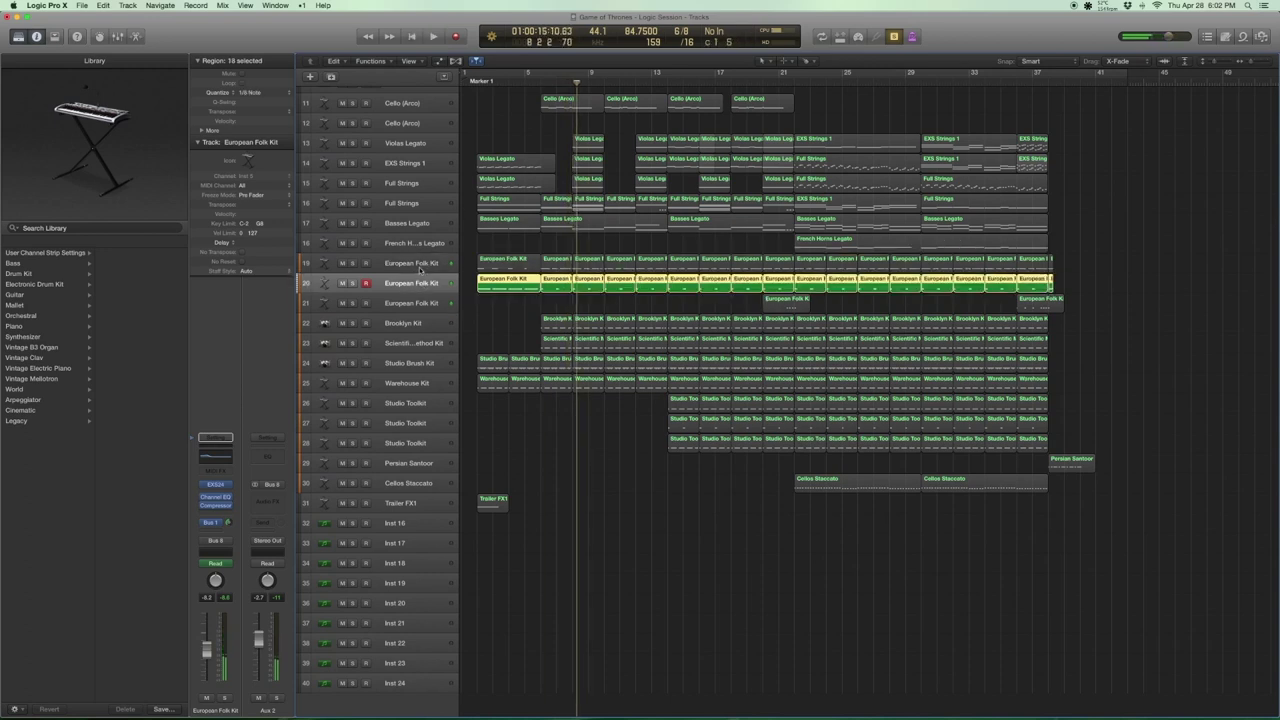
{"action": "left_click_drag", "start_coordinate": [589, 306], "coordinate": [493, 259]}
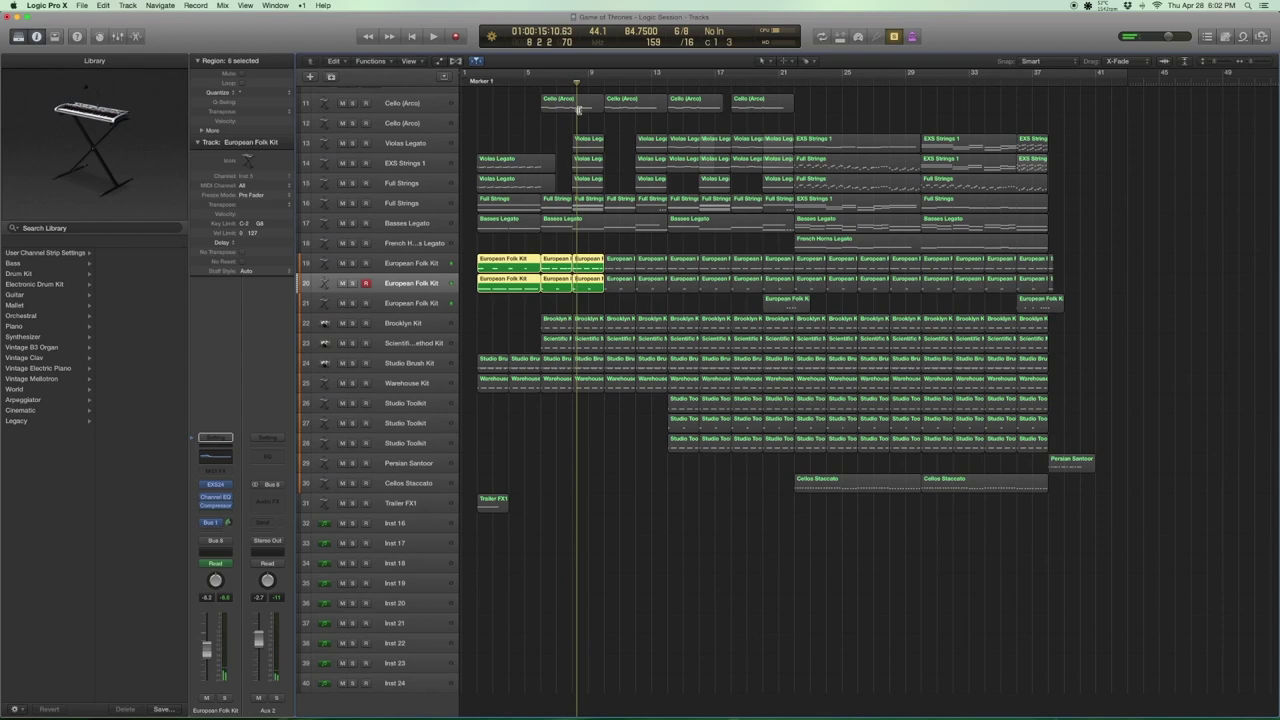
{"action": "key", "text": "space"}
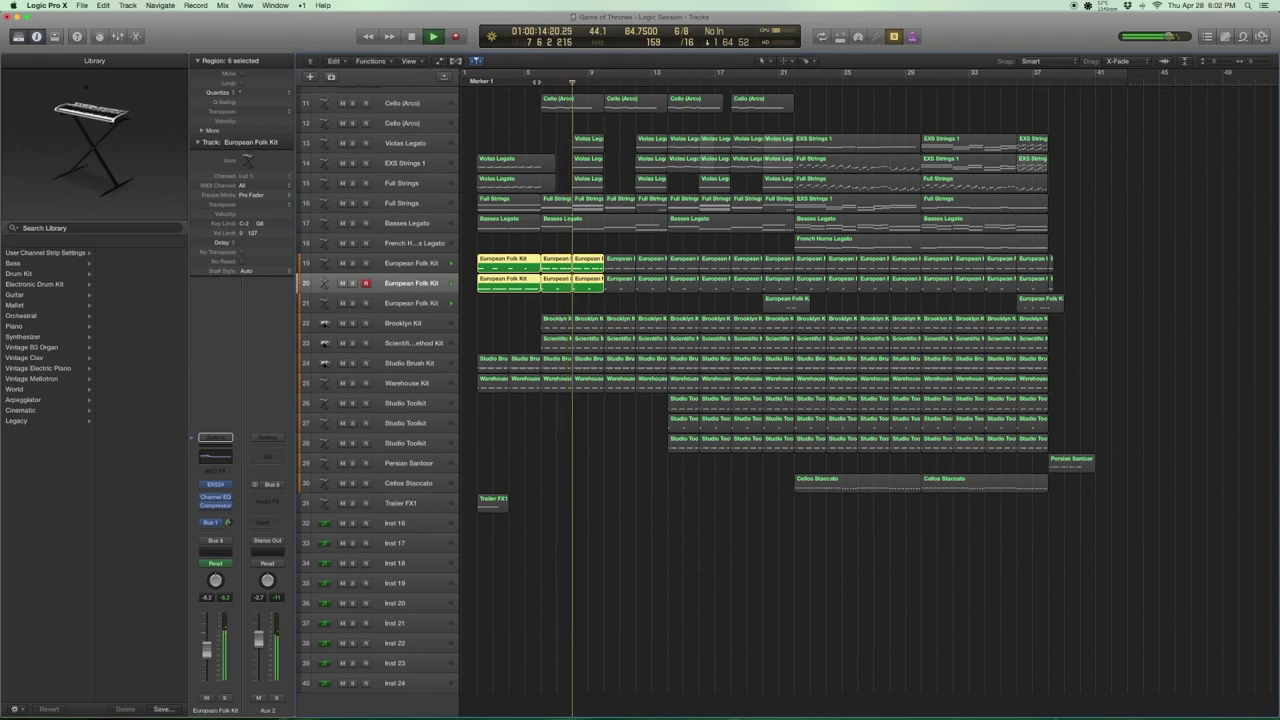
{"action": "key", "text": "space"}
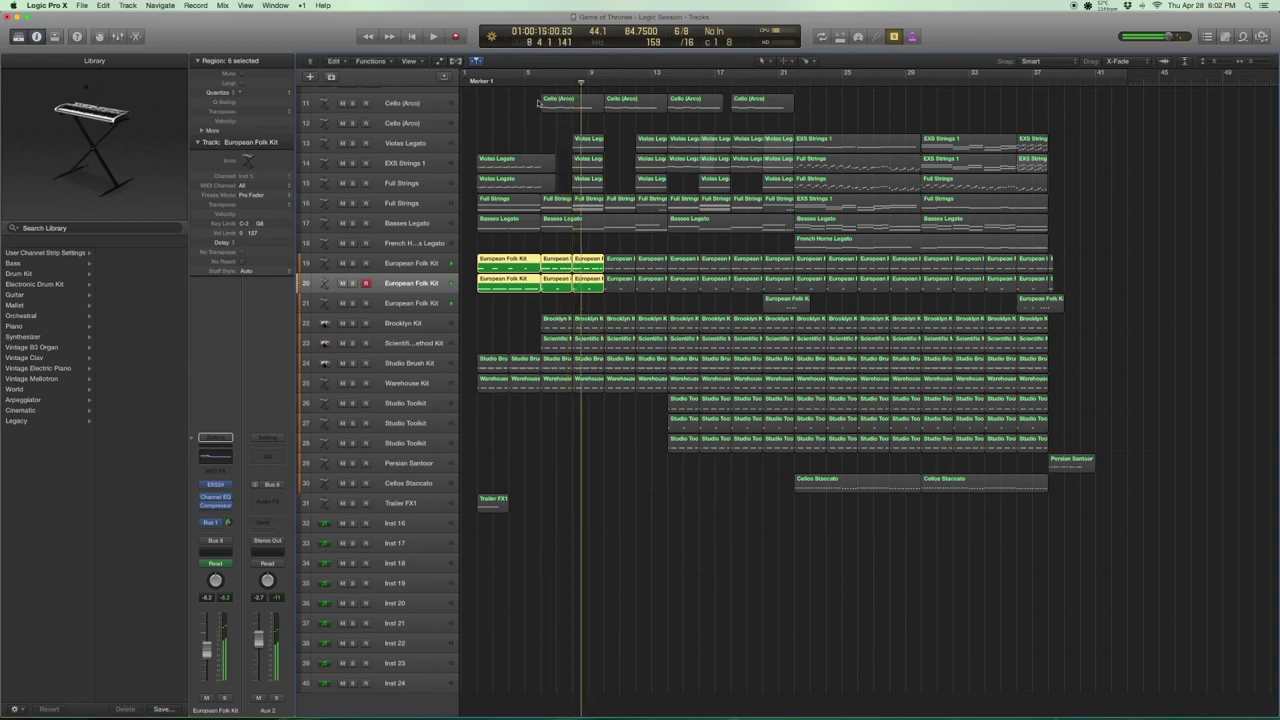
{"action": "key", "text": "super+a"}
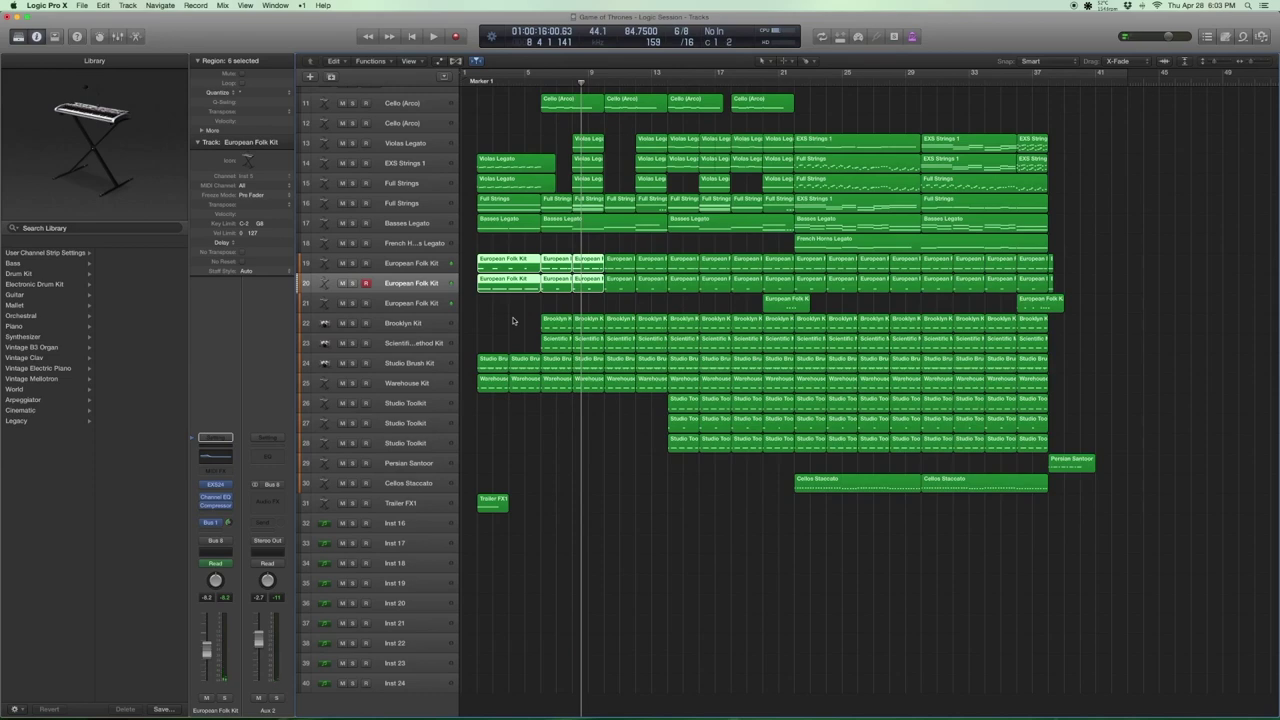
{"action": "left_click_drag", "start_coordinate": [512, 320], "coordinate": [596, 350]}
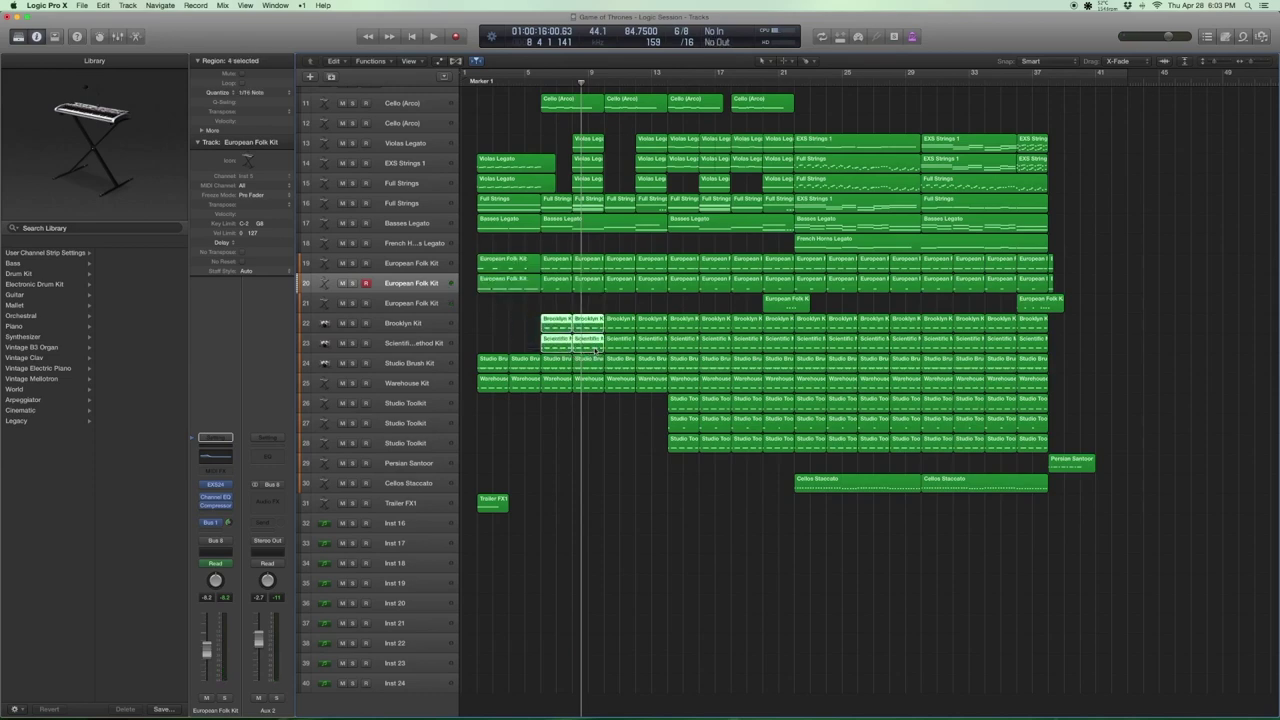
Solo the first two regions on tracks 22–23, Brooklyn Kit and Scientific Method Kit, and play them from bar 6.
{"action": "left_click", "coordinate": [421, 323]}
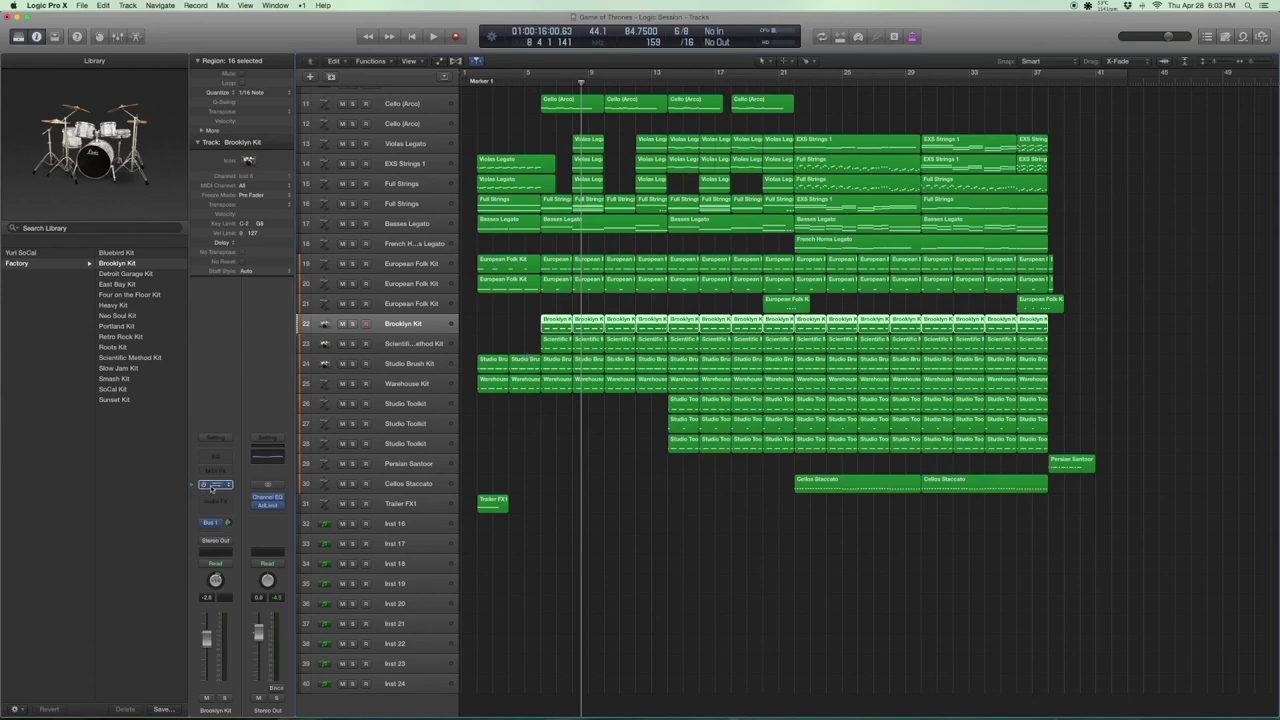
{"action": "left_click", "coordinate": [416, 345]}
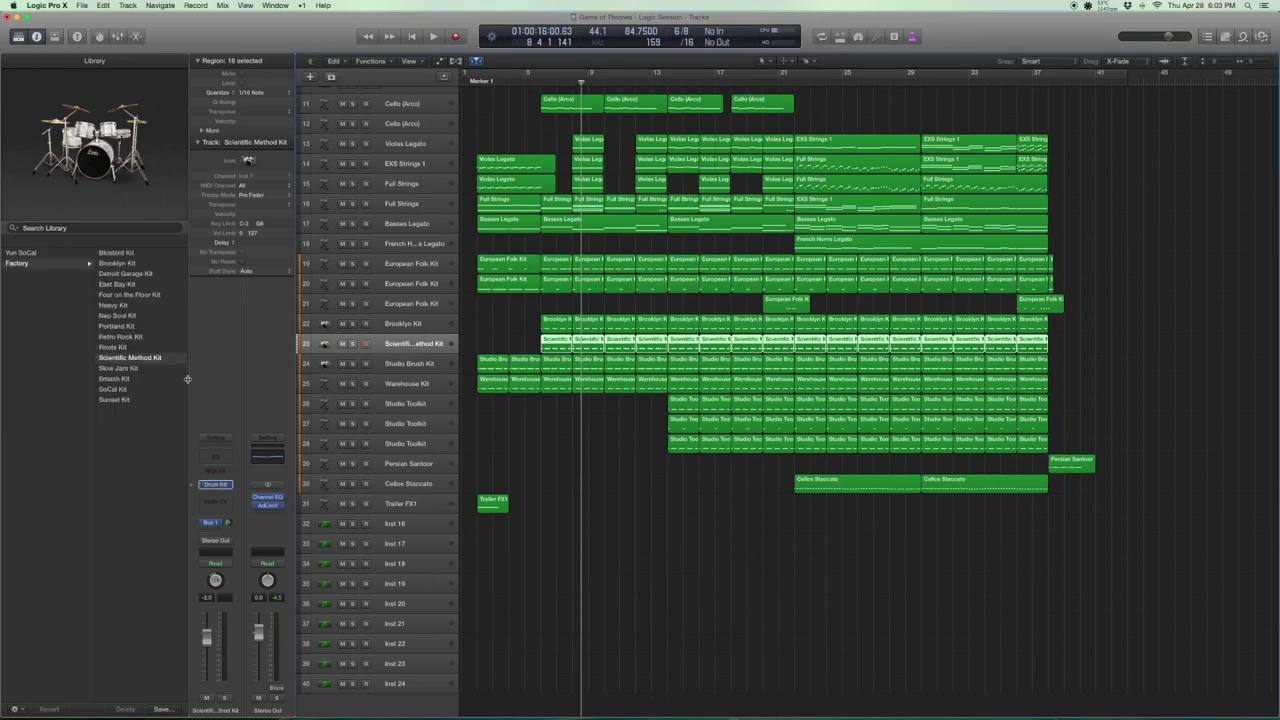
{"action": "left_click", "coordinate": [432, 327]}
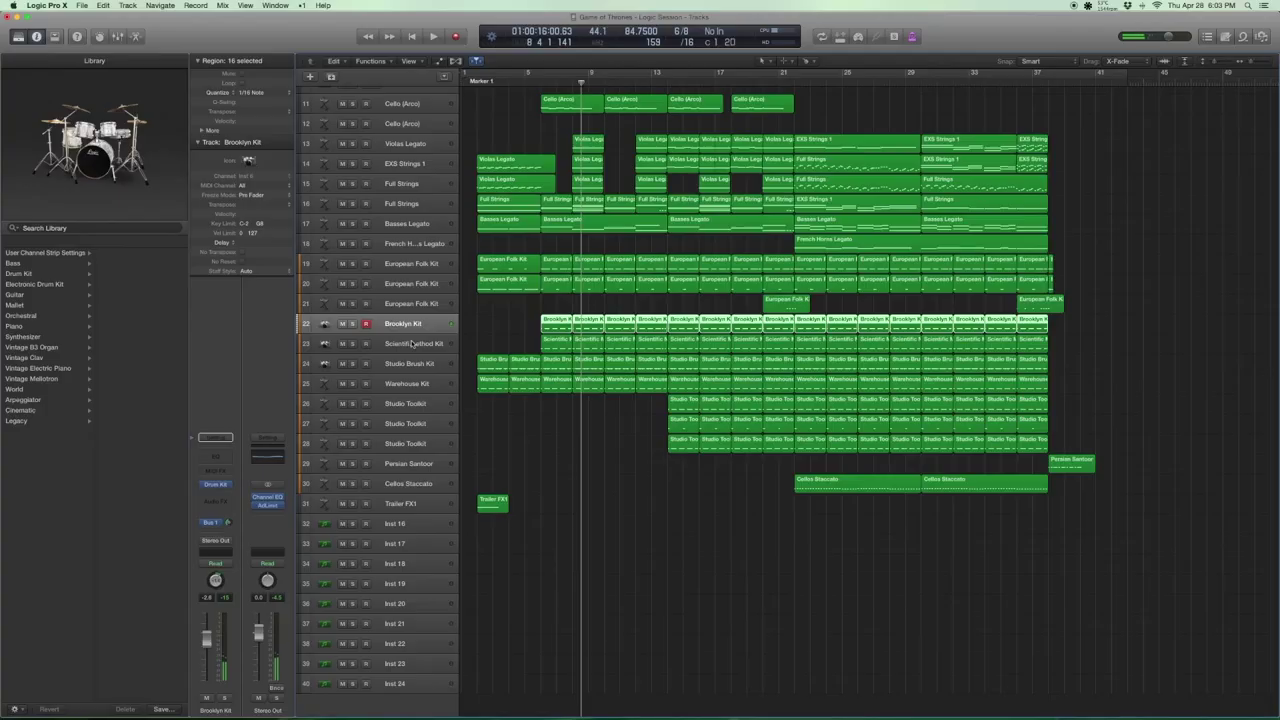
{"action": "left_click", "coordinate": [407, 344]}
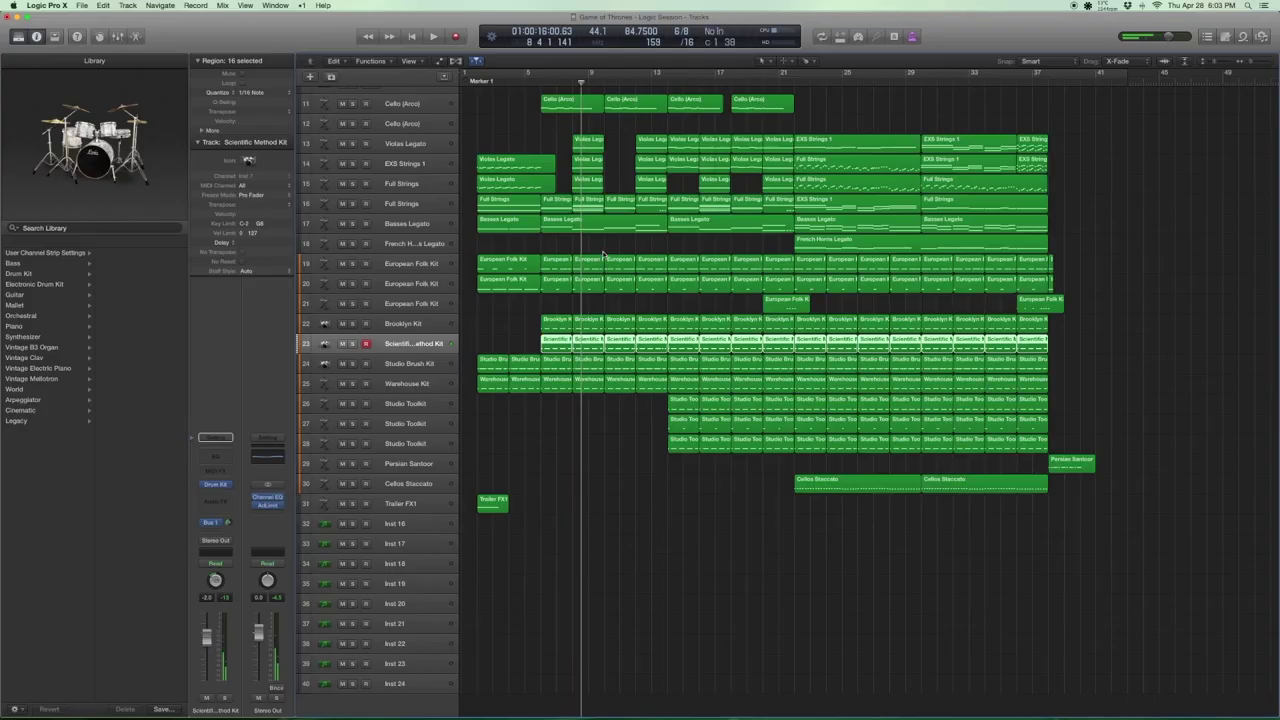
{"action": "left_click_drag", "start_coordinate": [522, 318], "coordinate": [587, 343]}
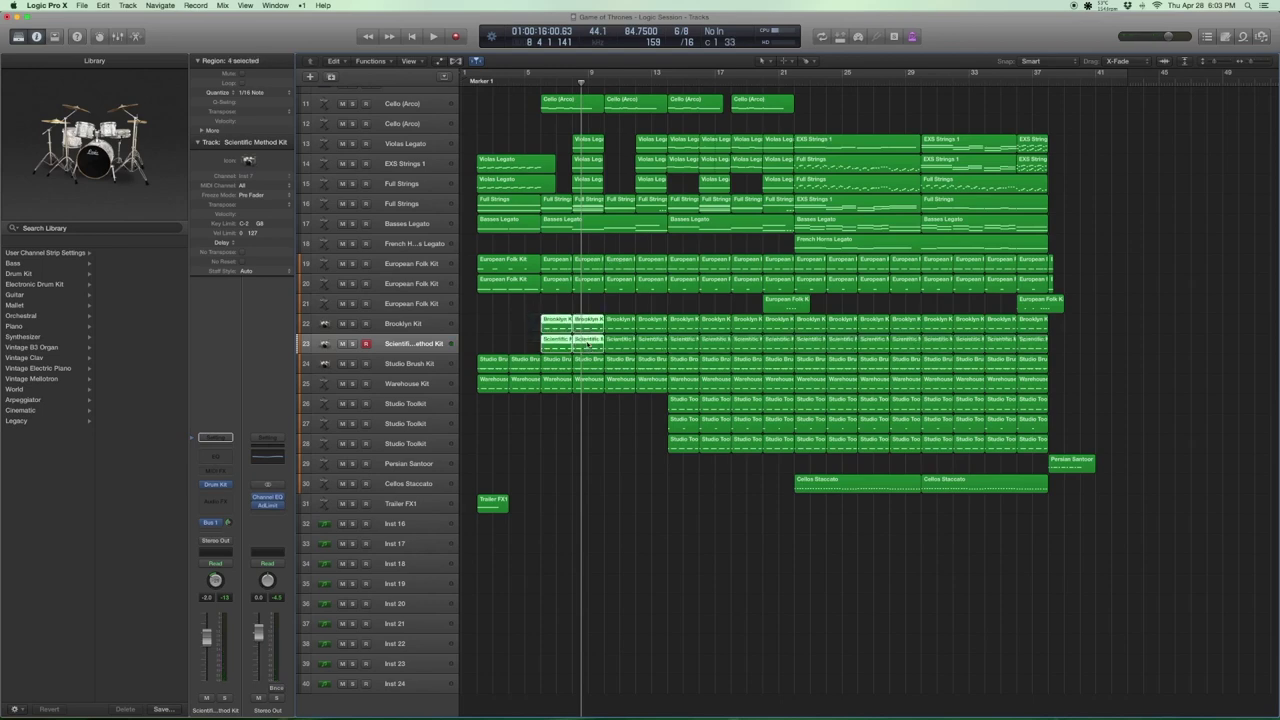
{"action": "key", "text": "ctrl+s"}
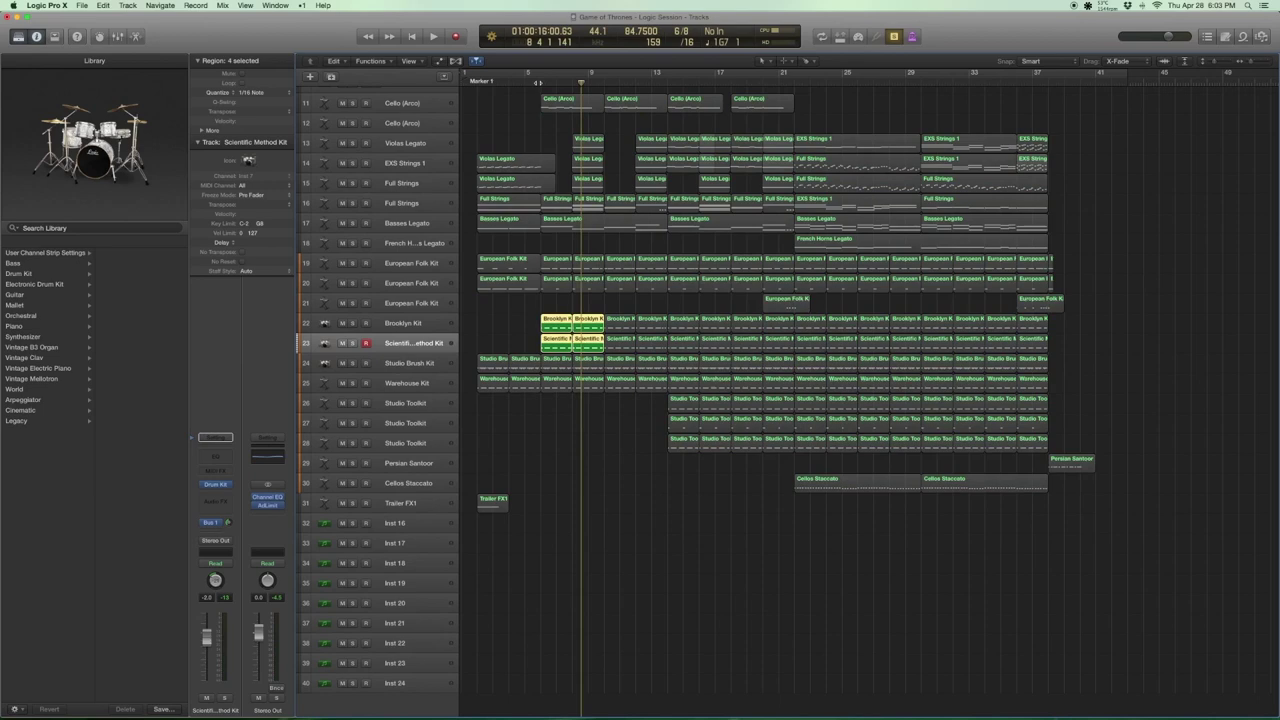
{"action": "key", "text": "shift+Return"}
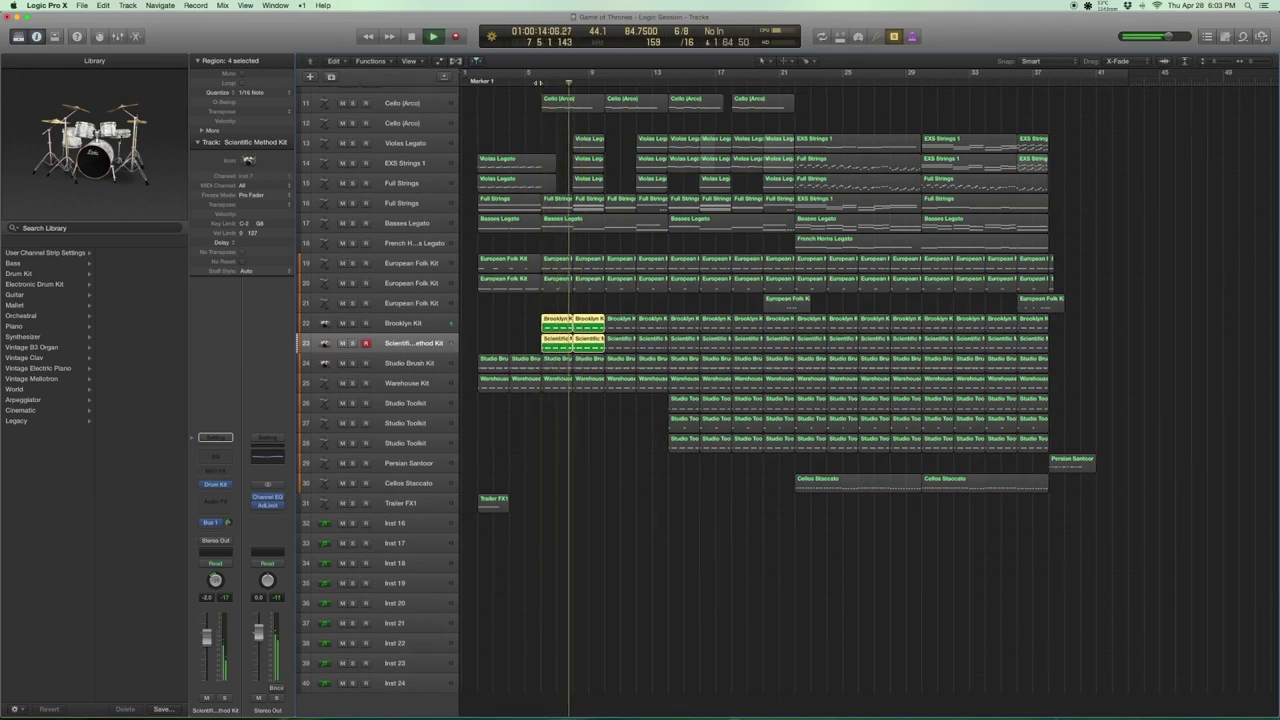
{"action": "key", "text": "space"}
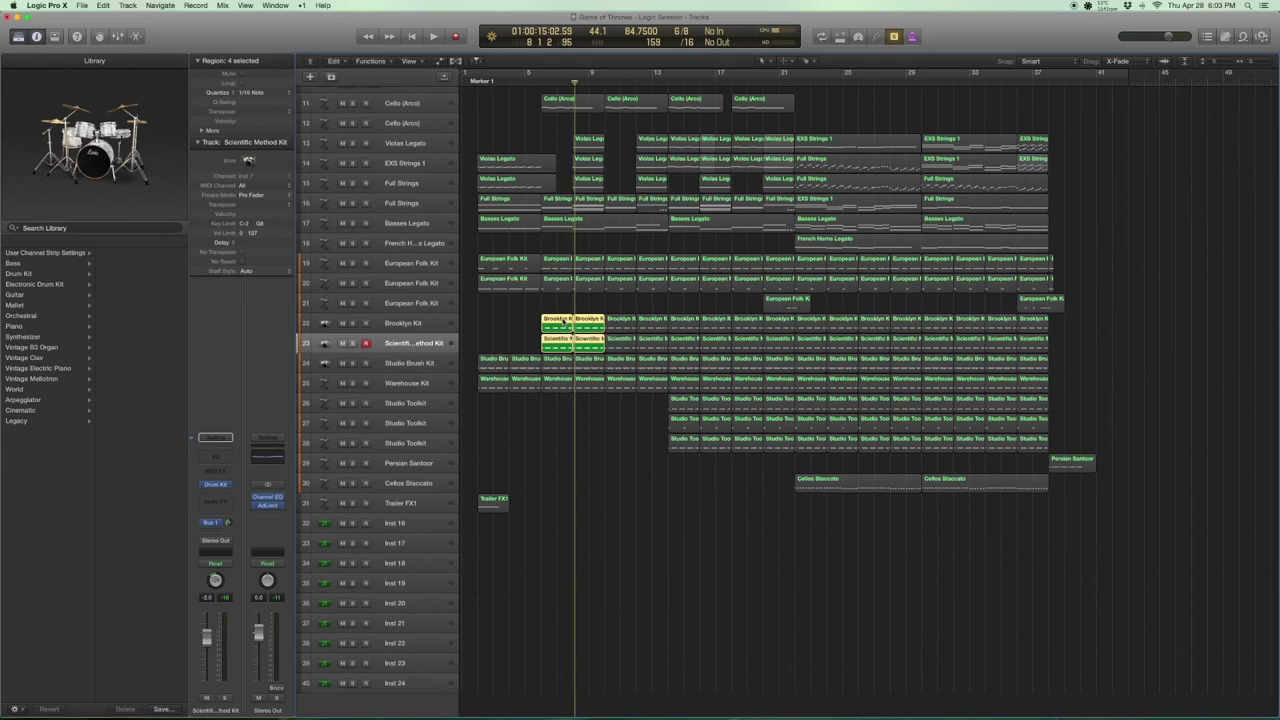
Apply Piano Roll Humanize to the 64 drum notes with velocity randomized by 10.
{"action": "double_click", "coordinate": [586, 340]}
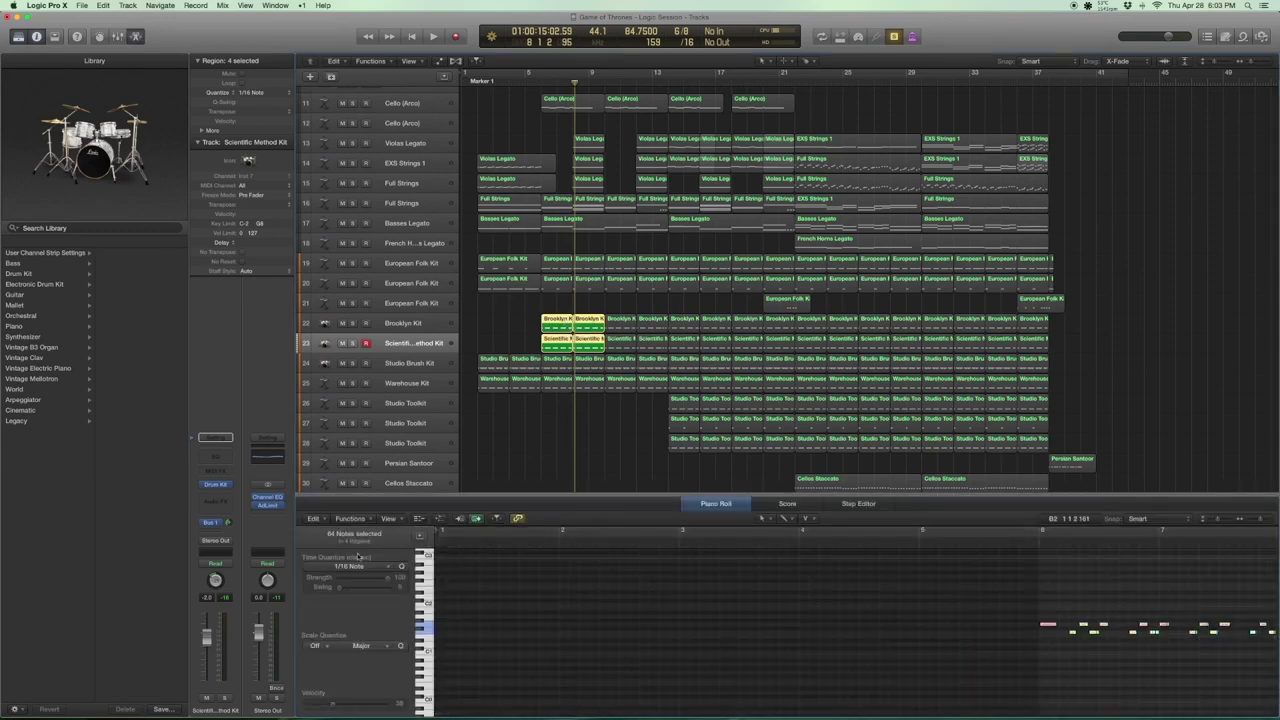
{"action": "scroll", "coordinate": [814, 628], "scroll_direction": "right", "scroll_amount": 5}
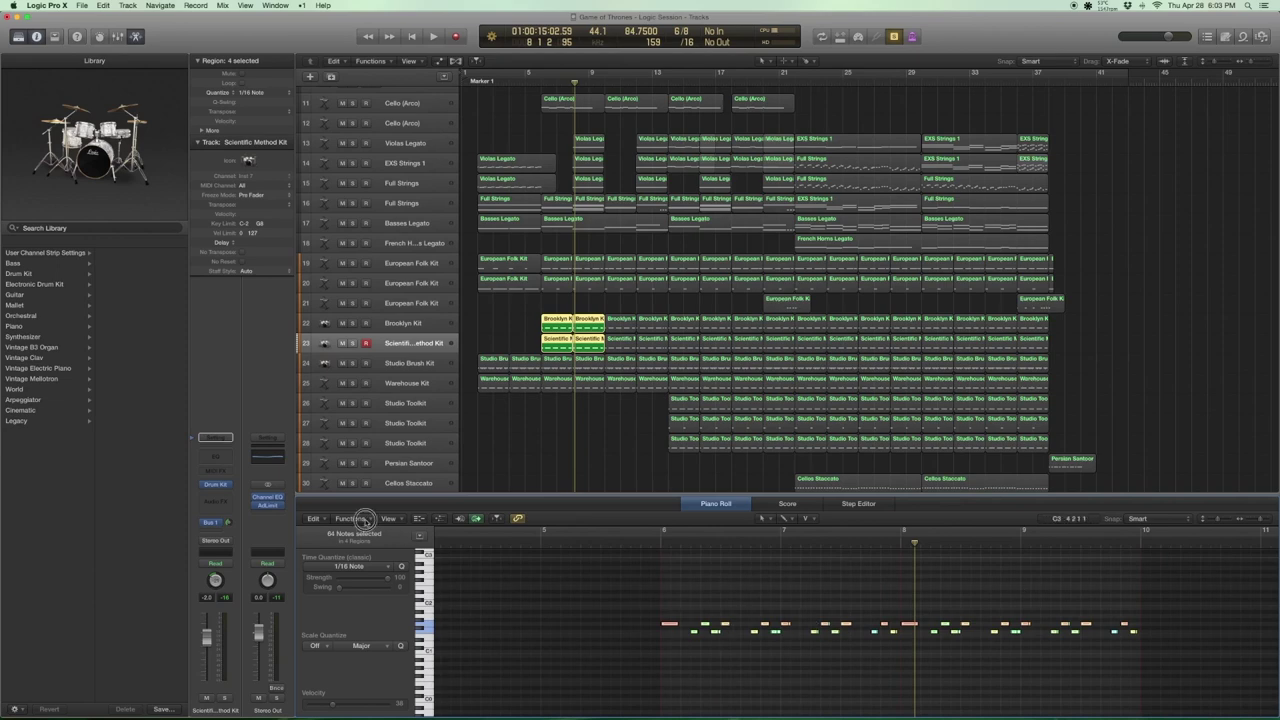
{"action": "left_click", "coordinate": [350, 518]}
{"action": "mouse_move", "coordinate": [389, 614]}
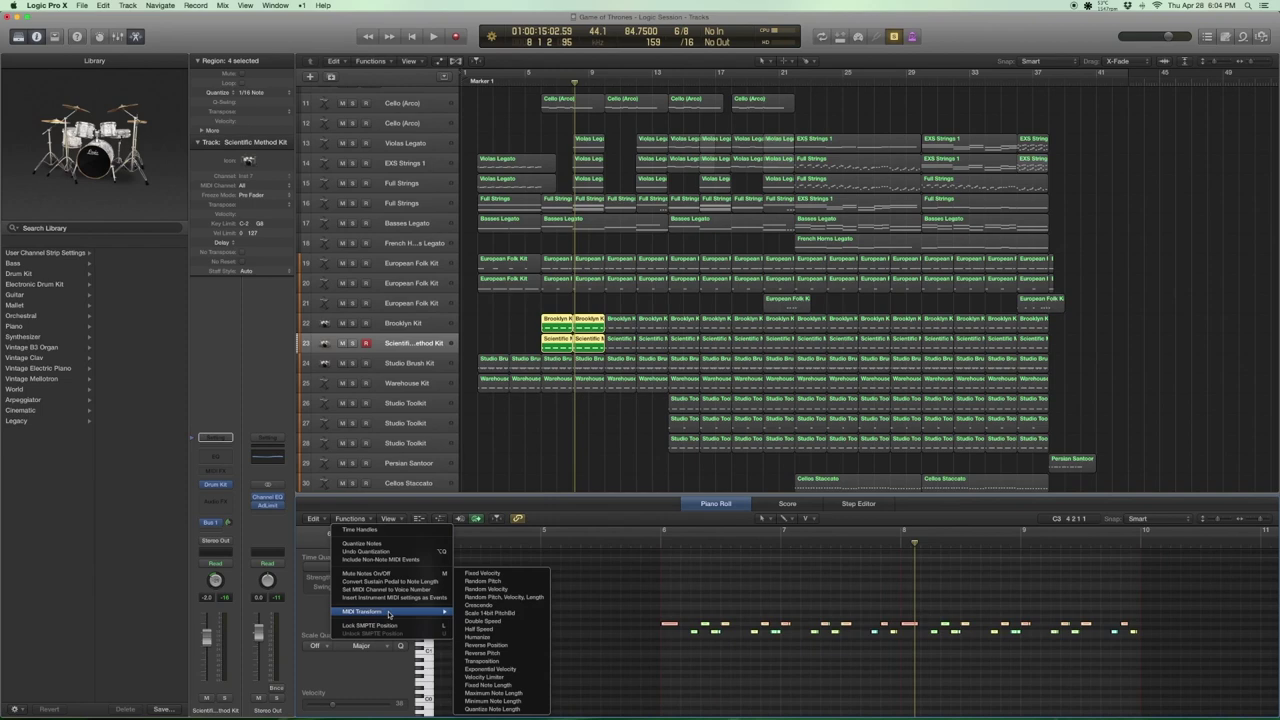
{"action": "left_click", "coordinate": [488, 637]}
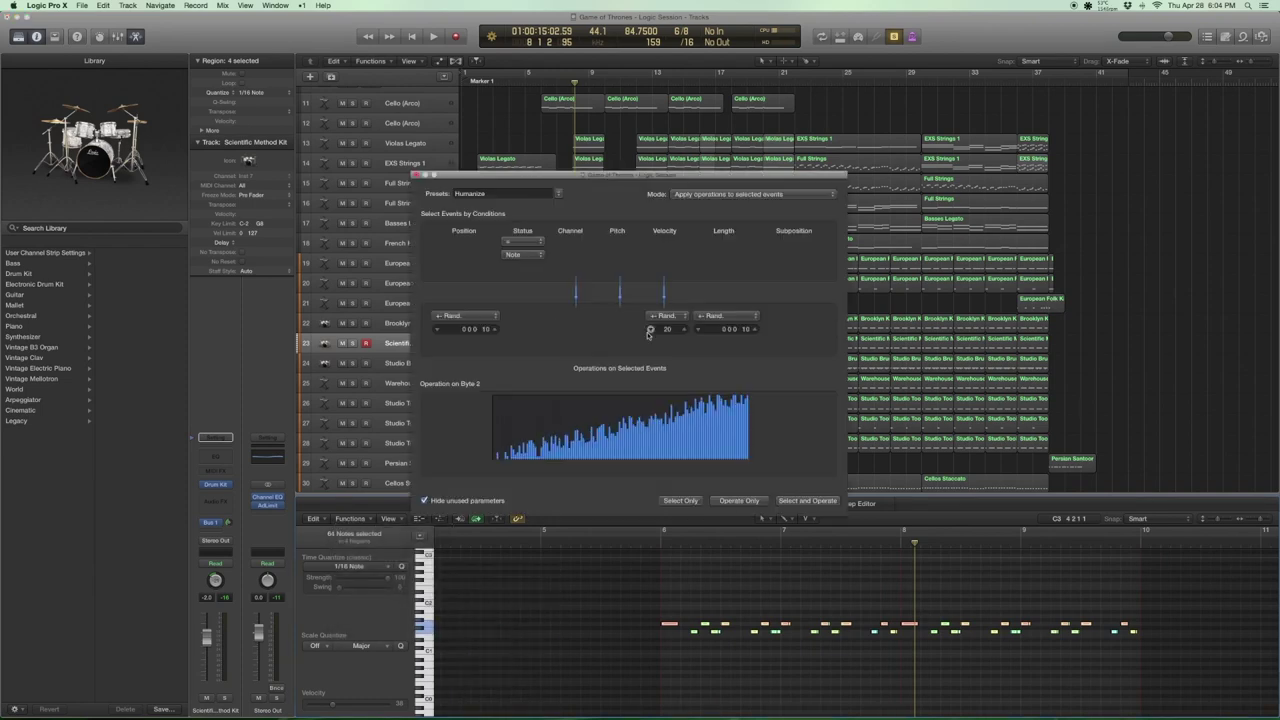
{"action": "left_click_drag", "start_coordinate": [648, 333], "coordinate": [655, 335]}
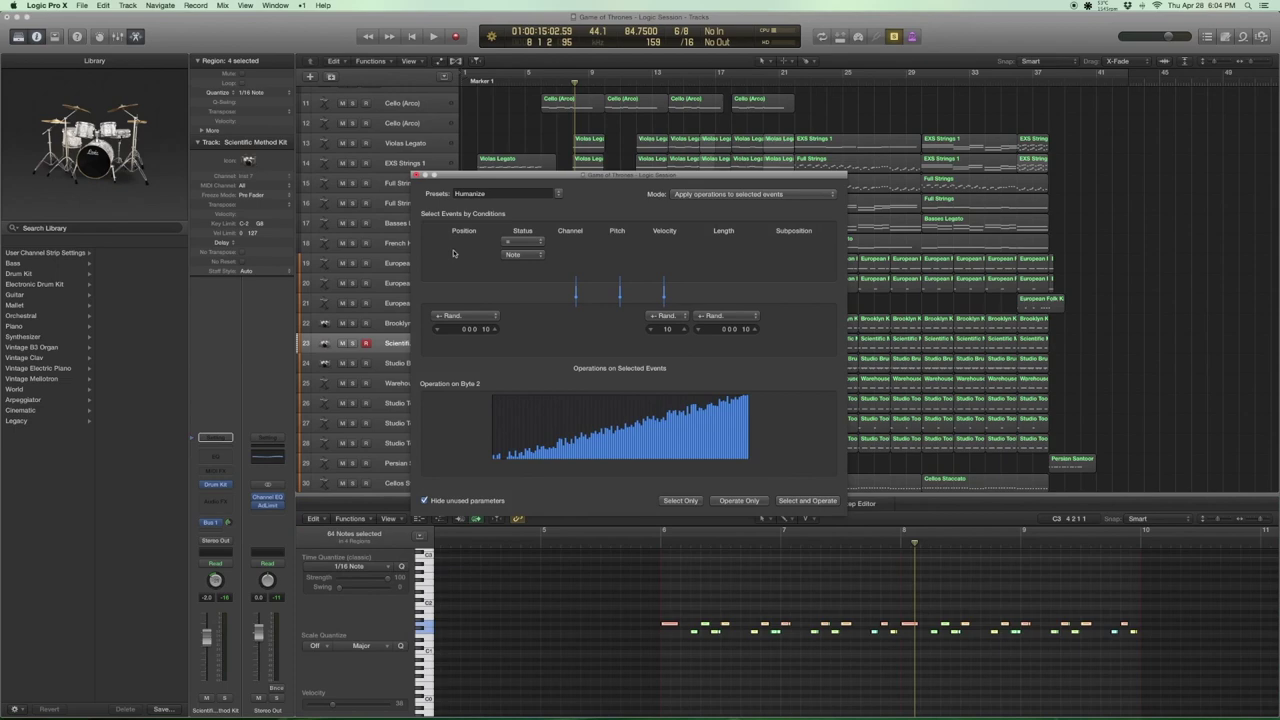
{"action": "left_click", "coordinate": [415, 176]}
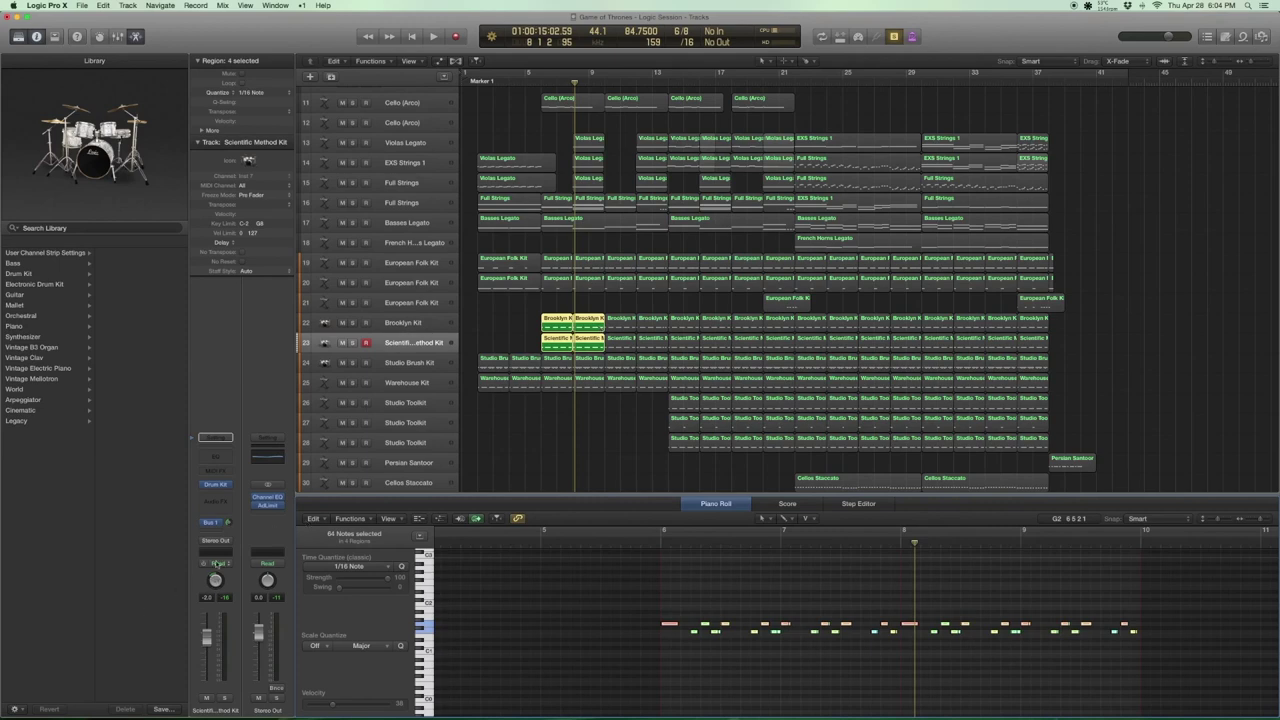
Select the first Brooklyn Kit and Scientific Method Kit regions and play the two drum layers together.
{"action": "scroll", "coordinate": [440, 340], "scroll_direction": "down", "scroll_amount": 1}
{"action": "left_click", "coordinate": [436, 327]}
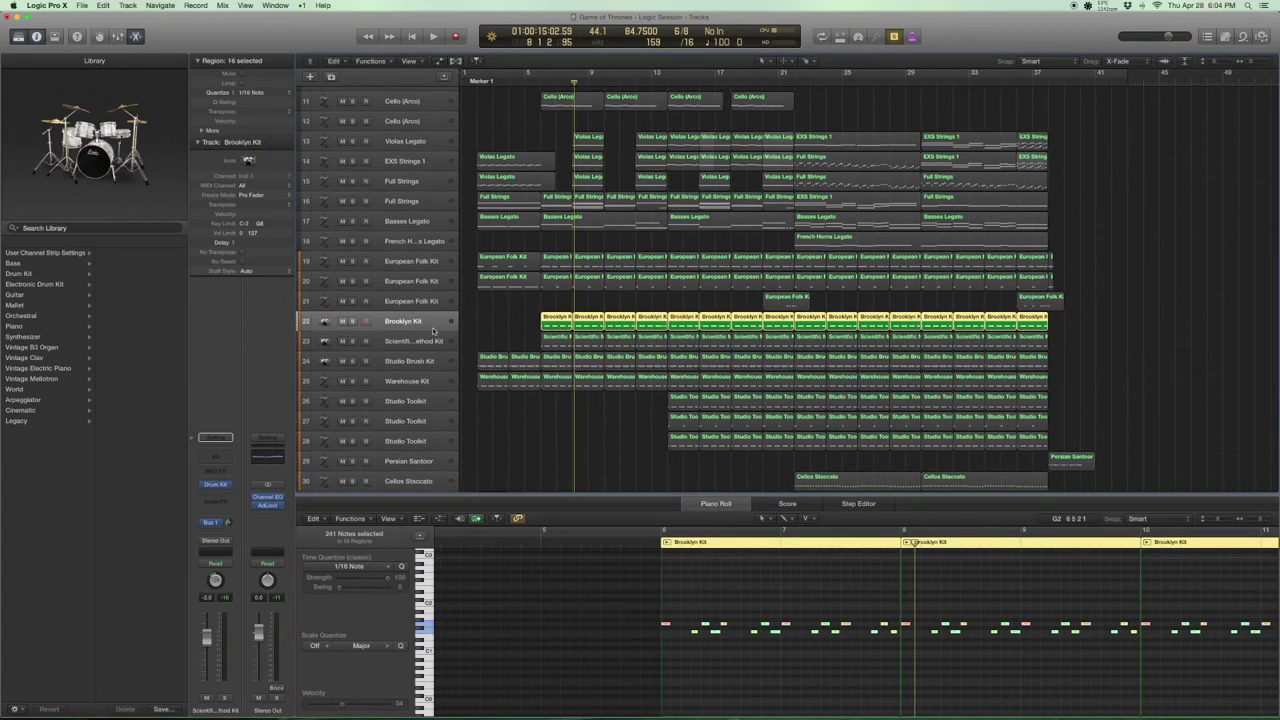
{"action": "scroll", "coordinate": [436, 327], "scroll_direction": "down", "scroll_amount": 1}
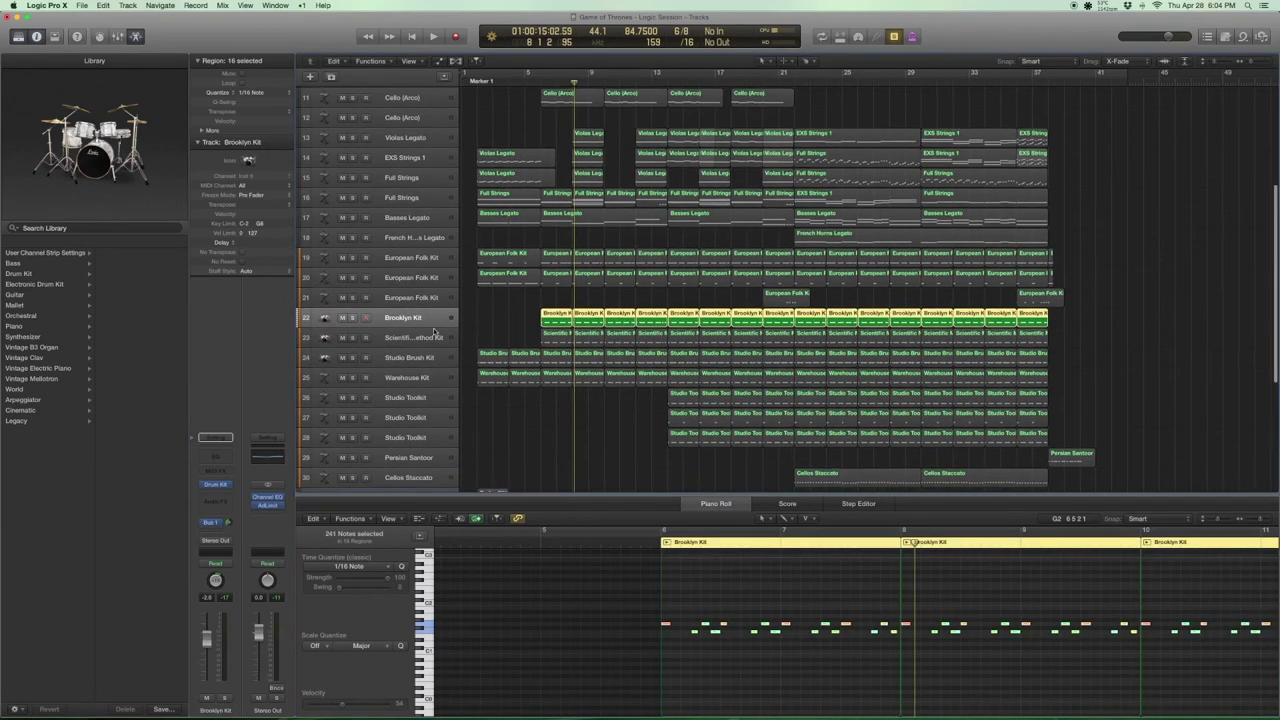
{"action": "left_click", "coordinate": [436, 334]}
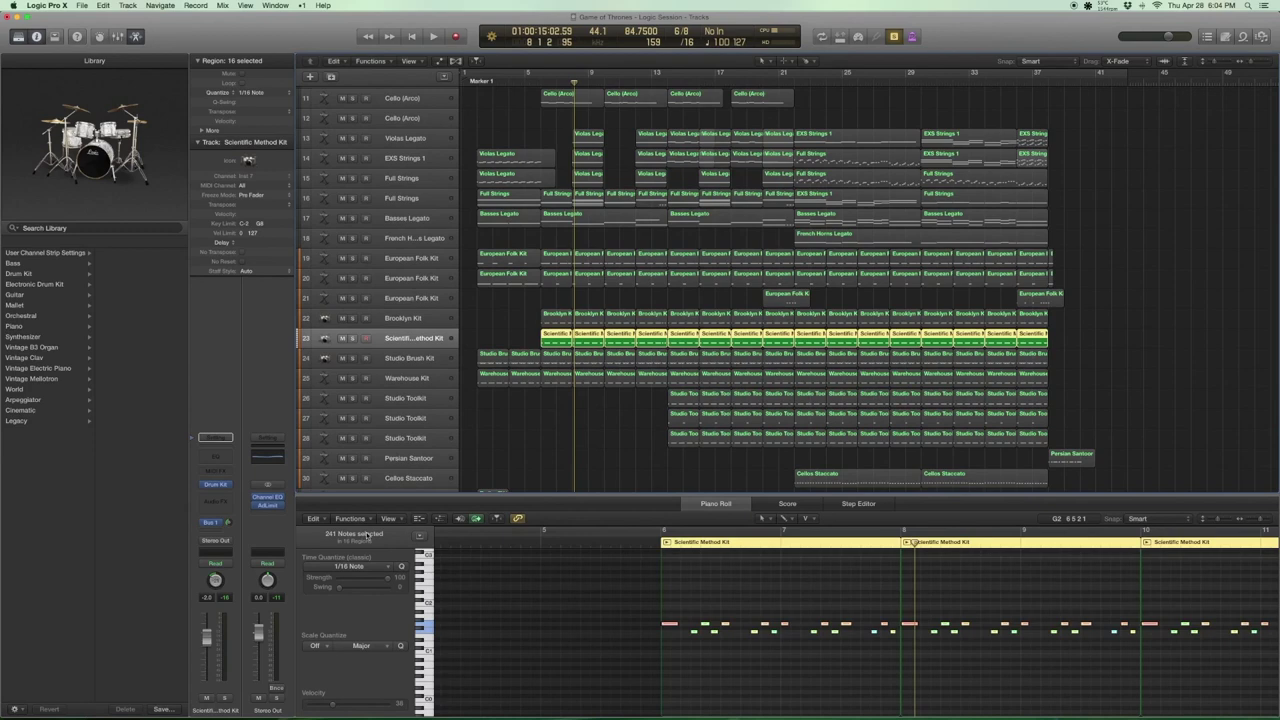
{"action": "scroll", "coordinate": [520, 300], "scroll_direction": "down", "scroll_amount": 1}
{"action": "left_click_drag", "start_coordinate": [512, 295], "coordinate": [602, 333]}
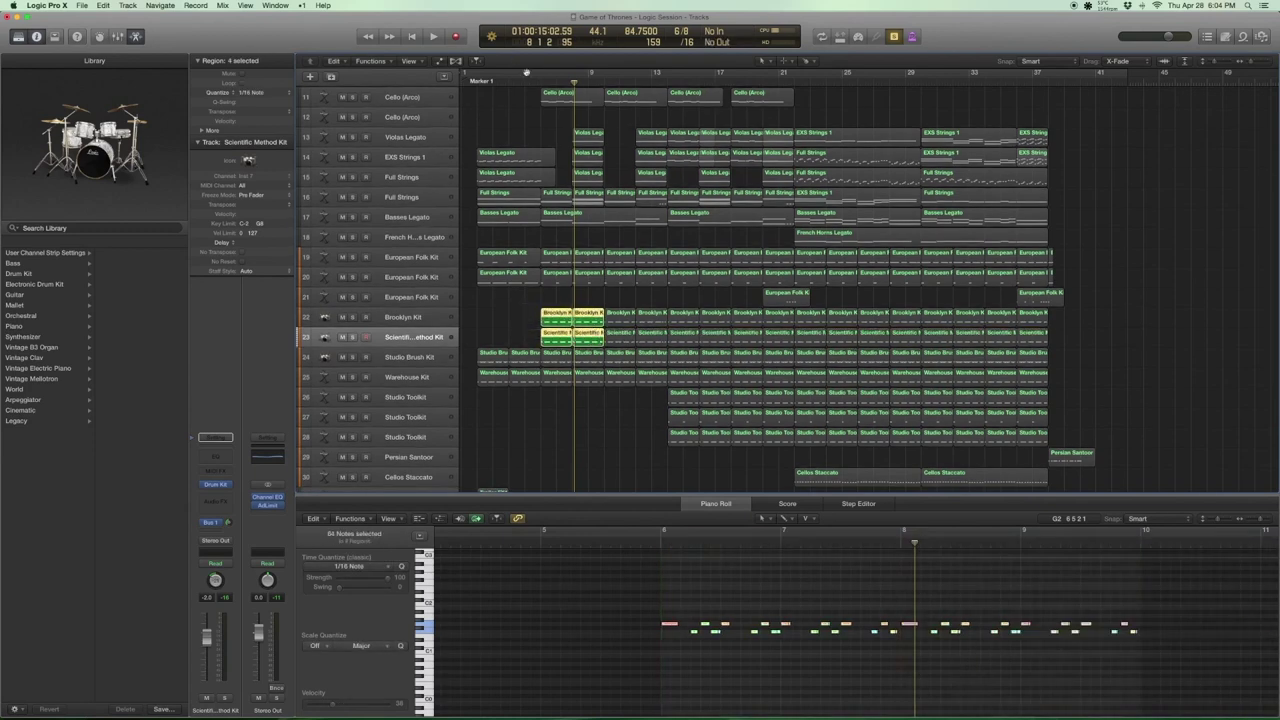
{"action": "left_click", "coordinate": [536, 78]}
{"action": "key", "text": "space"}
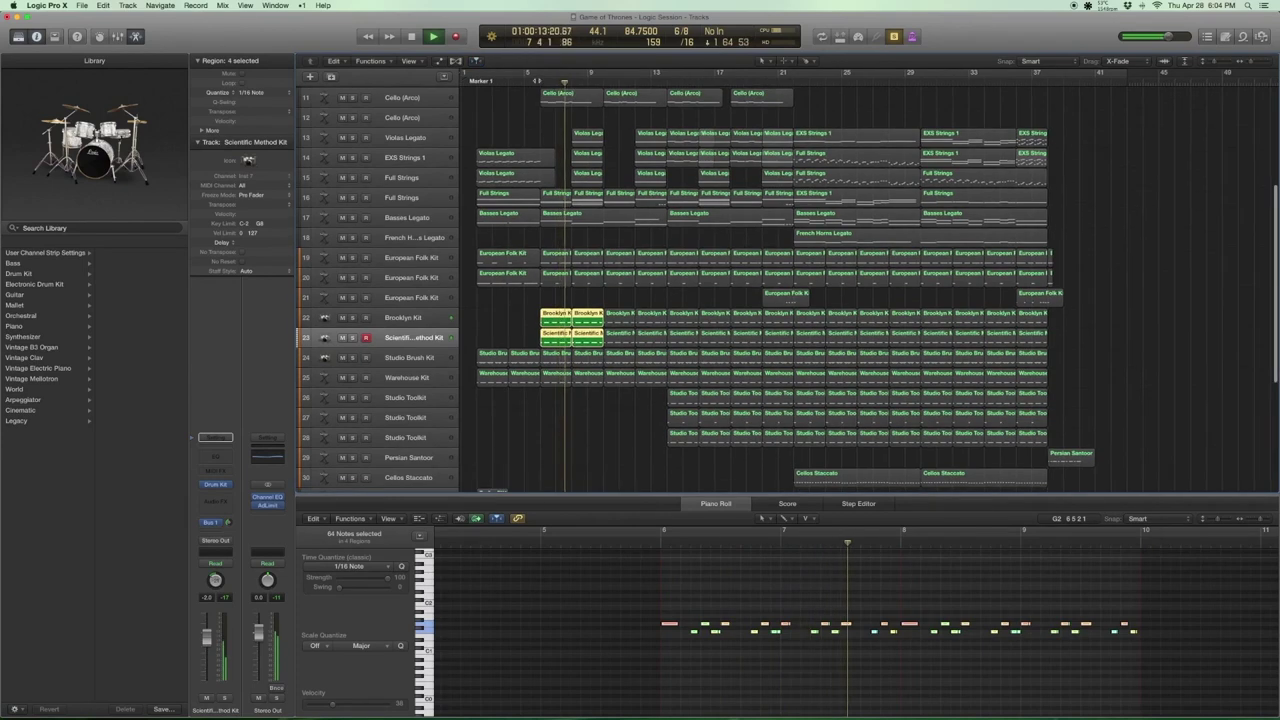
{"action": "key", "text": "space"}
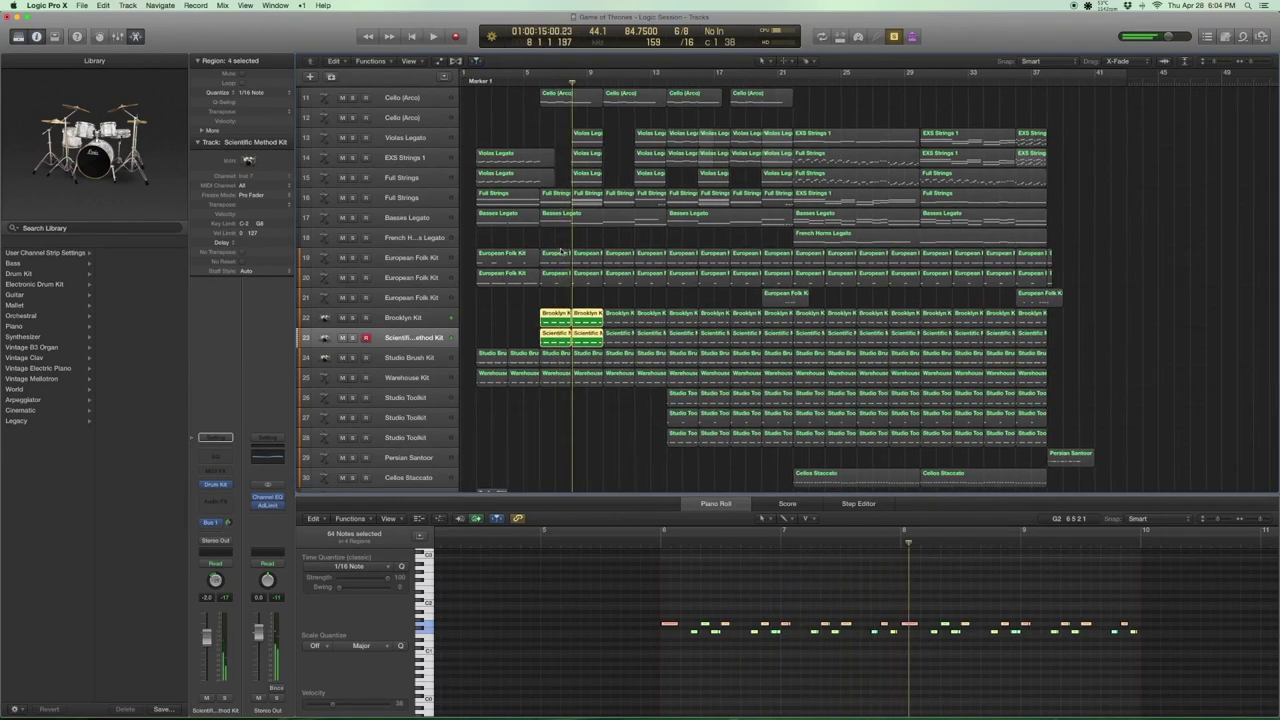
Add the first two European Folk Kit regions to the selection and play all three kits together.
{"action": "left_click_drag", "start_coordinate": [541, 226], "coordinate": [603, 302]}
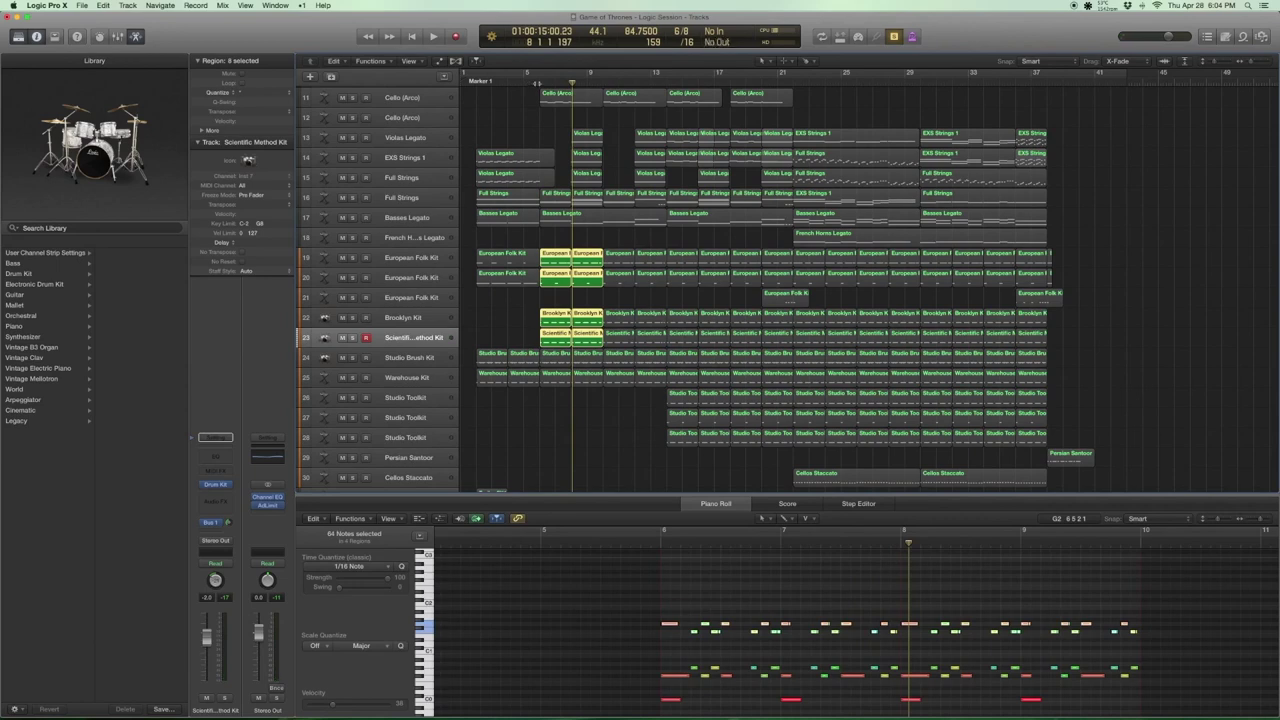
{"action": "key", "text": "shift+space"}
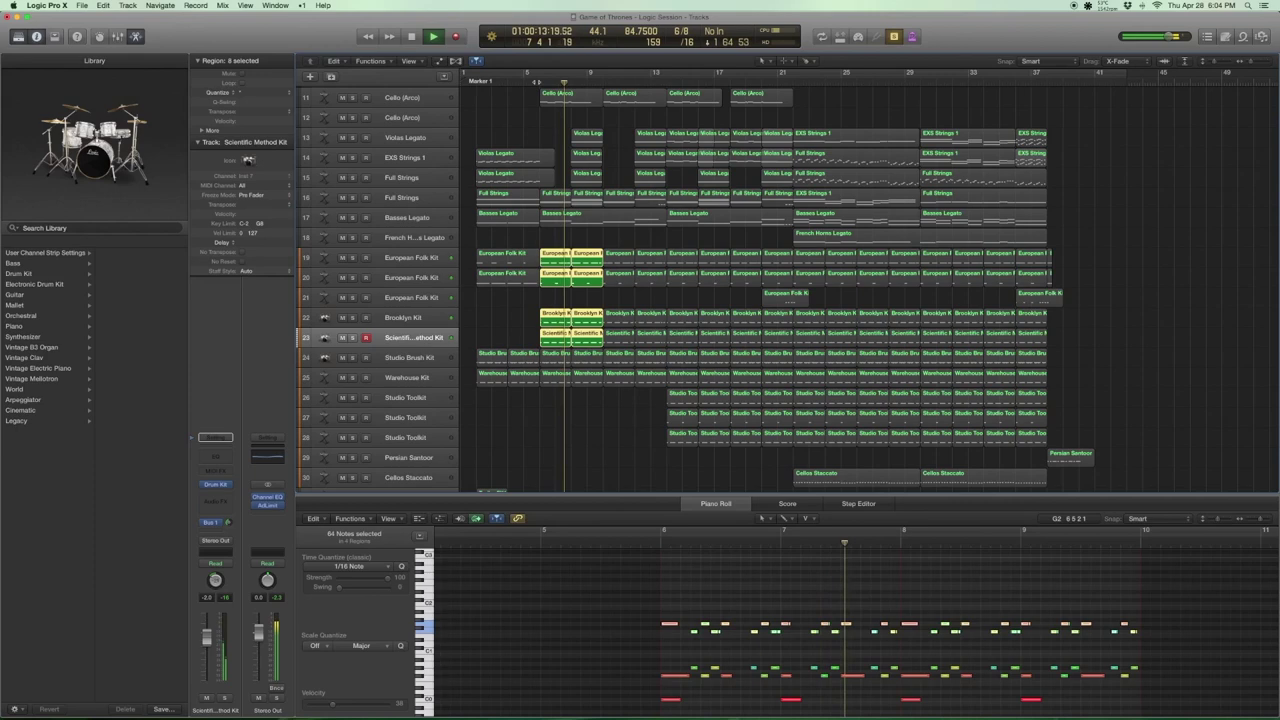
{"action": "key", "text": "space"}
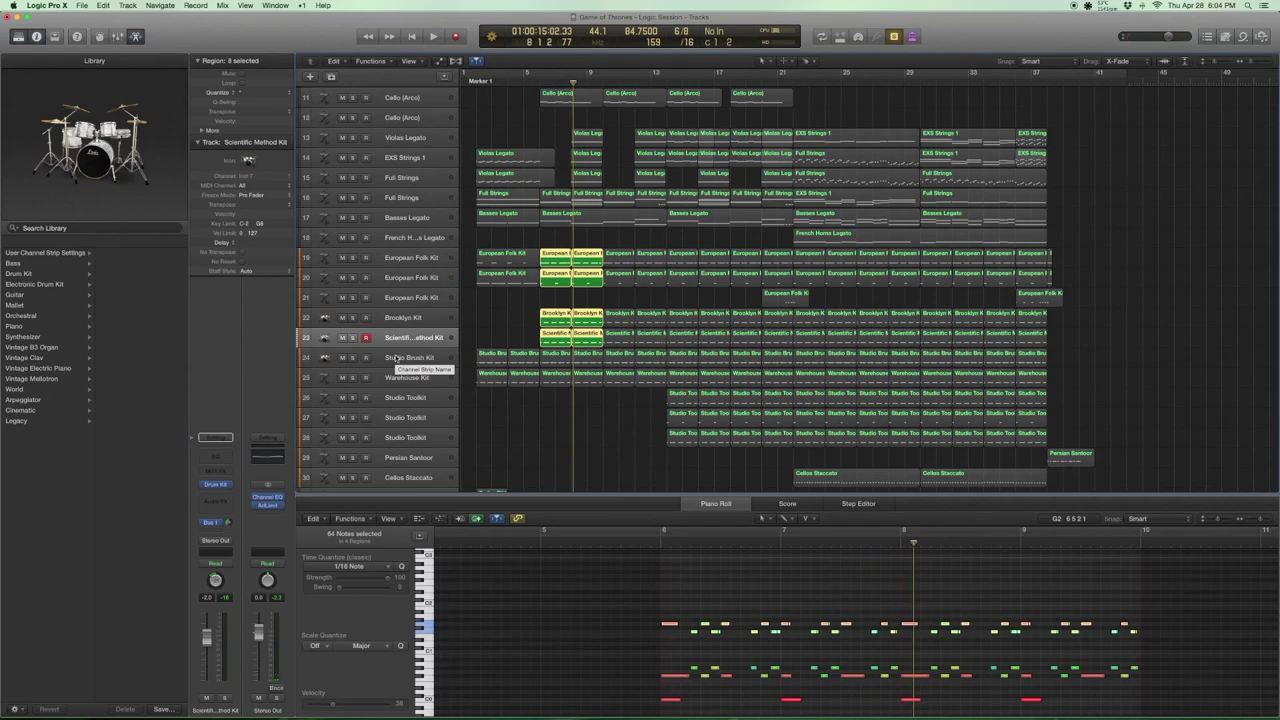
Play the first four Studio Brush Kit regions on their own.
{"action": "left_click", "coordinate": [397, 358]}
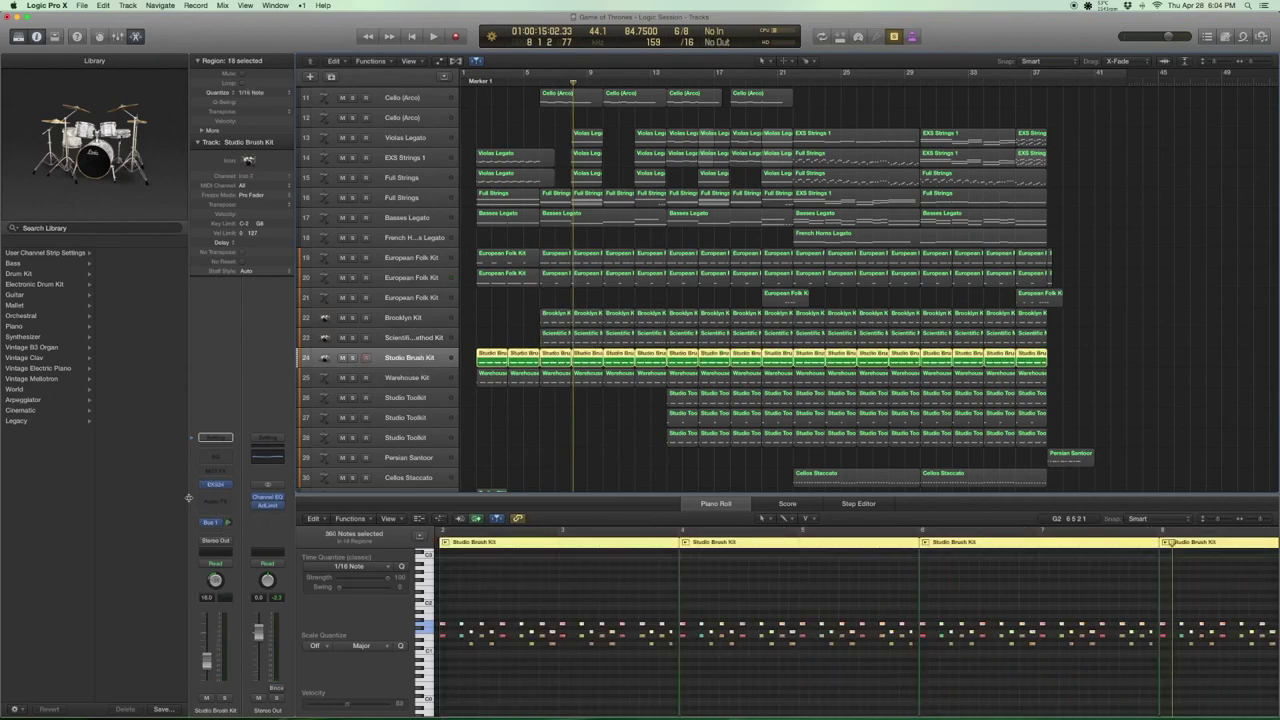
{"action": "scroll", "coordinate": [73, 323], "scroll_direction": "left", "scroll_amount": 5}
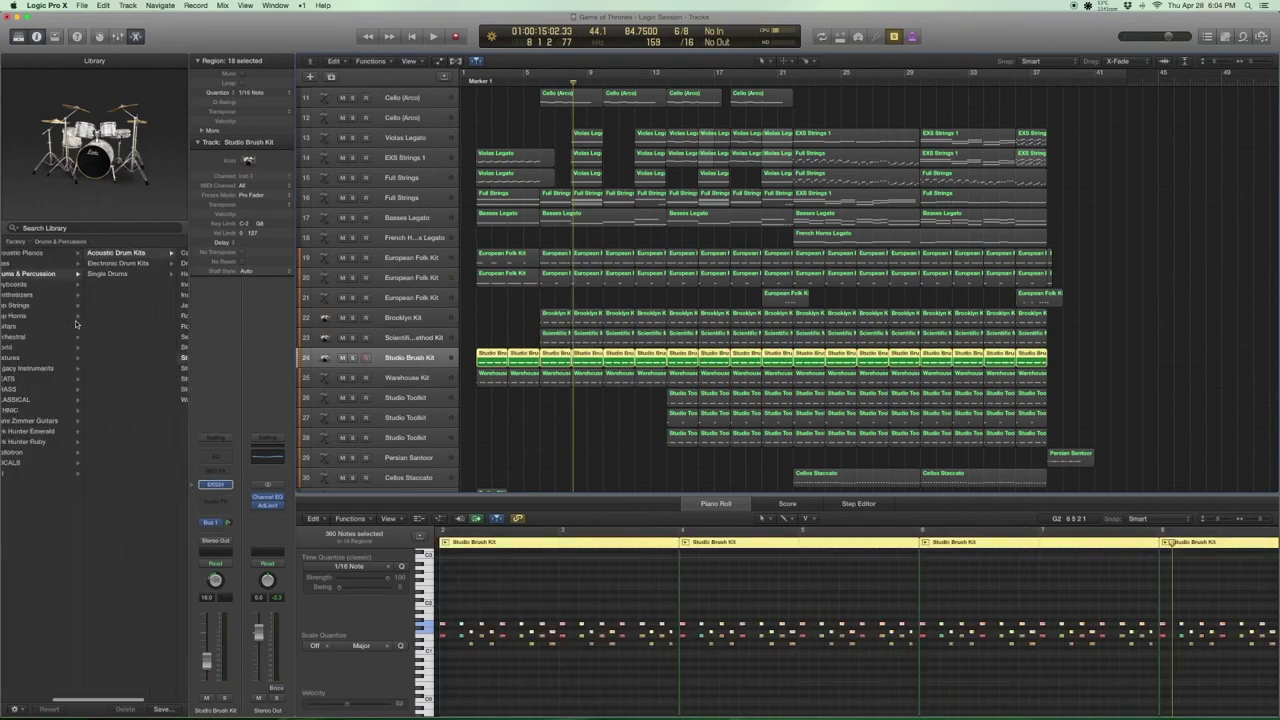
{"action": "scroll", "coordinate": [73, 323], "scroll_direction": "left", "scroll_amount": 2}
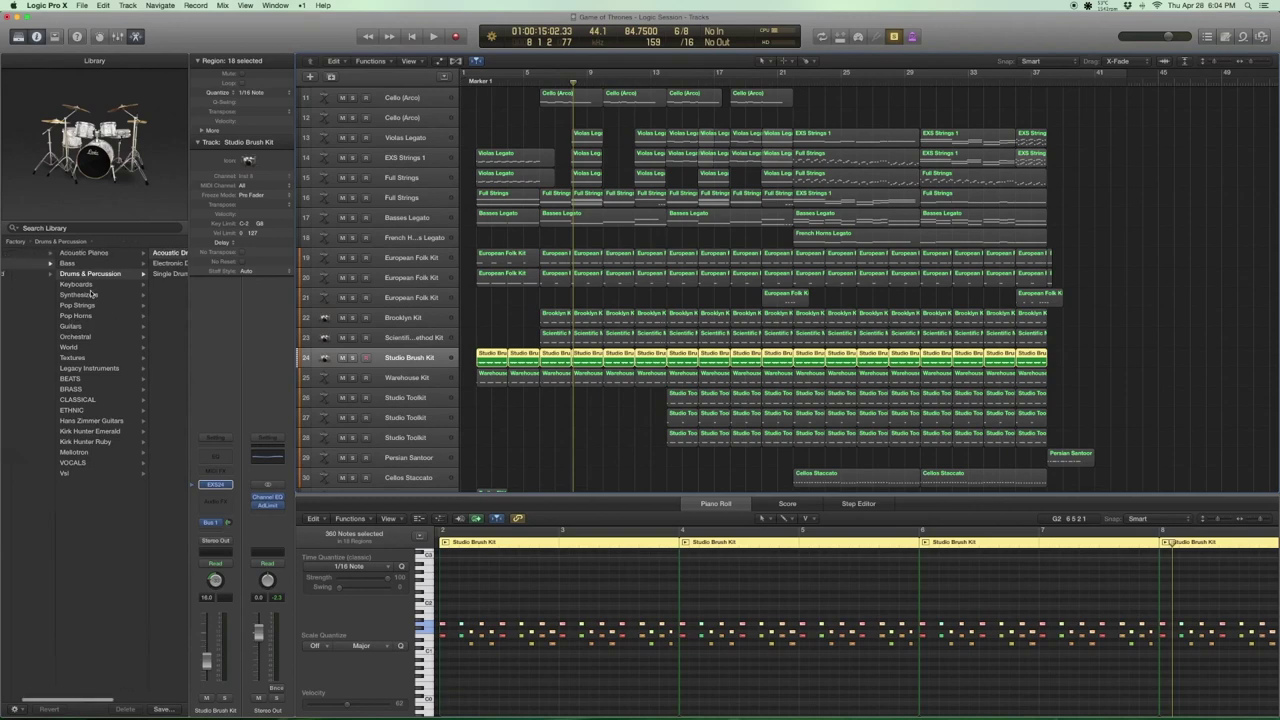
{"action": "scroll", "coordinate": [91, 280], "scroll_direction": "right", "scroll_amount": 4}
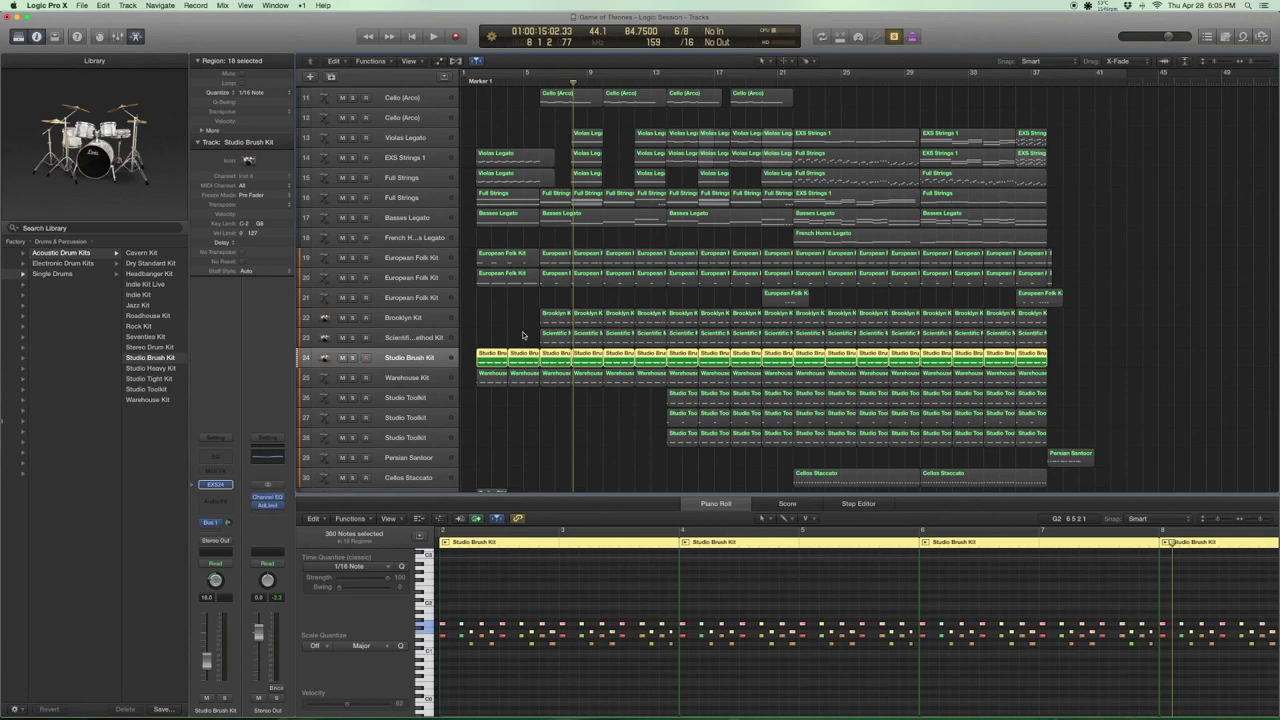
{"action": "left_click_drag", "start_coordinate": [468, 359], "coordinate": [584, 361]}
{"action": "key", "text": "comma"}
{"action": "key", "text": "comma"}
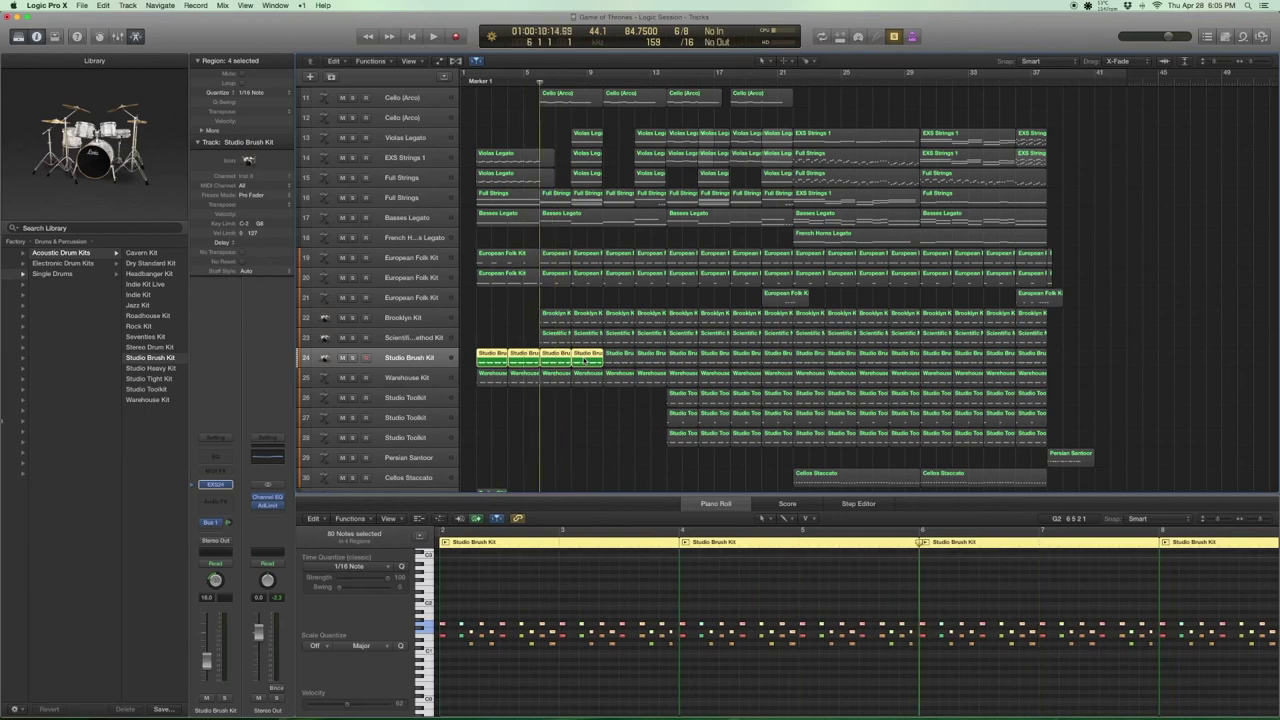
{"action": "key", "text": "space"}
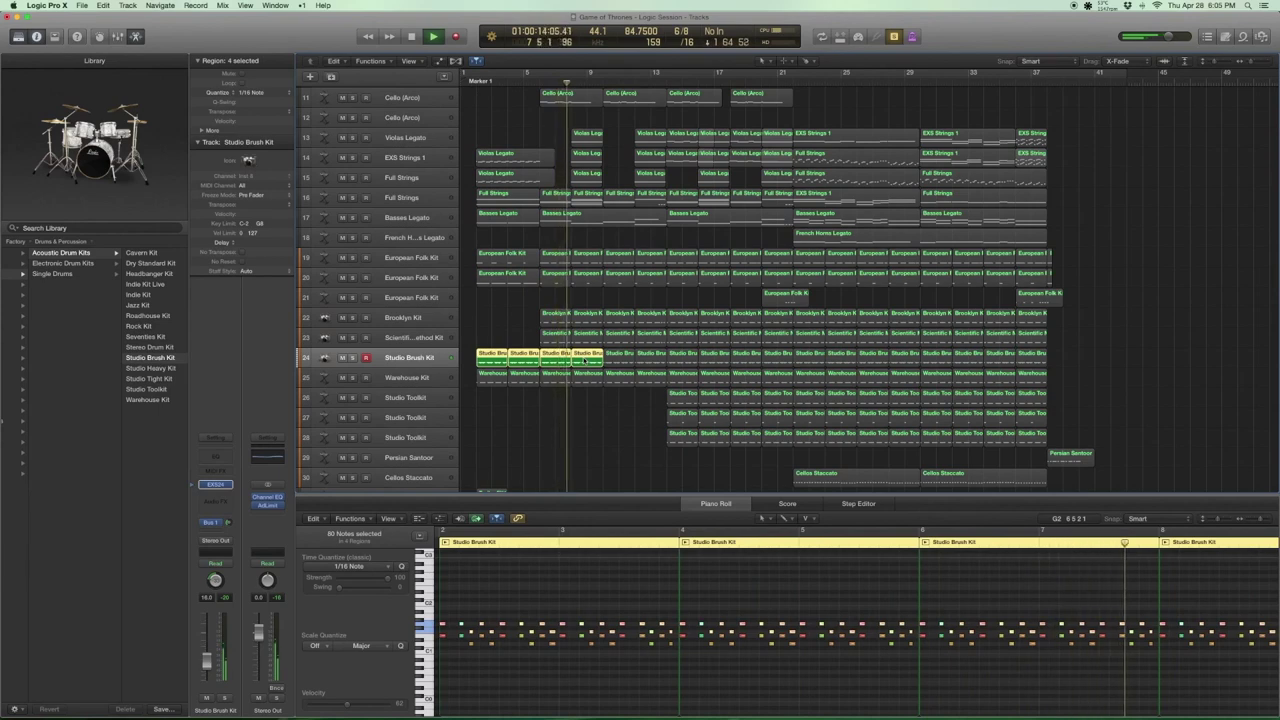
{"action": "key", "text": "space"}
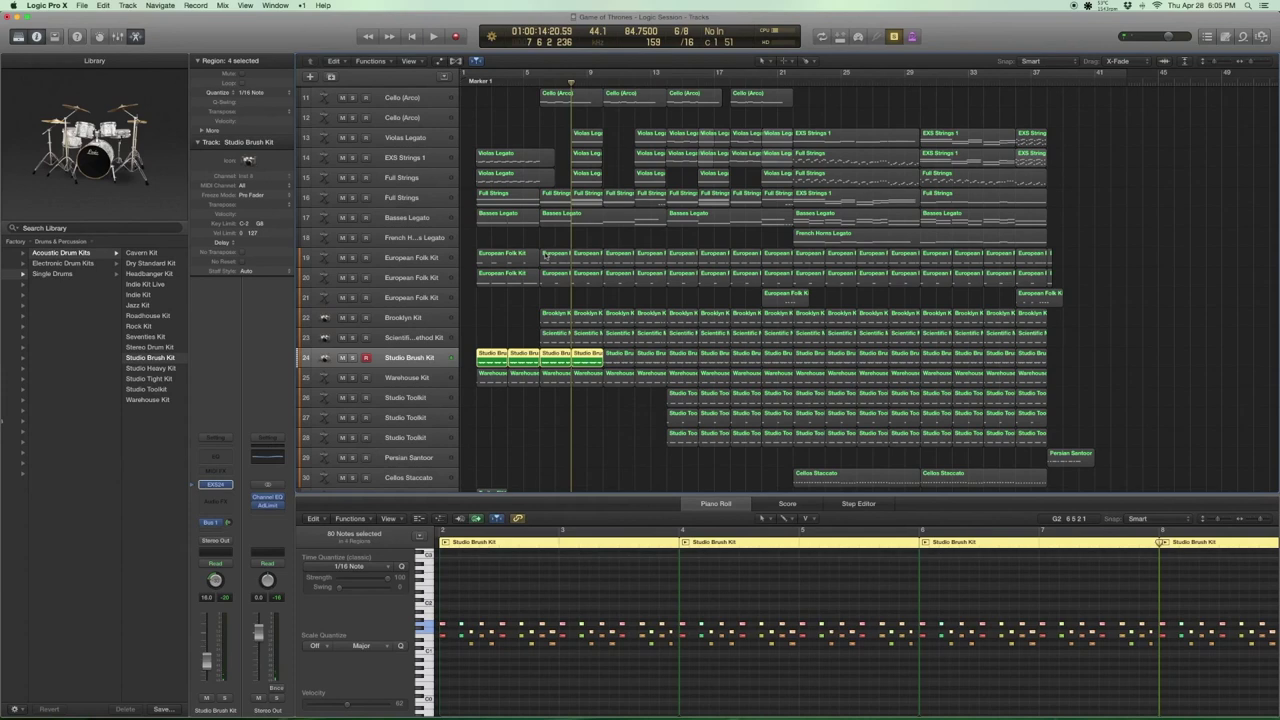
Play the bar 5–8 regions on drum tracks 19–24 together from bar 5.
{"action": "left_click_drag", "start_coordinate": [545, 256], "coordinate": [590, 360]}
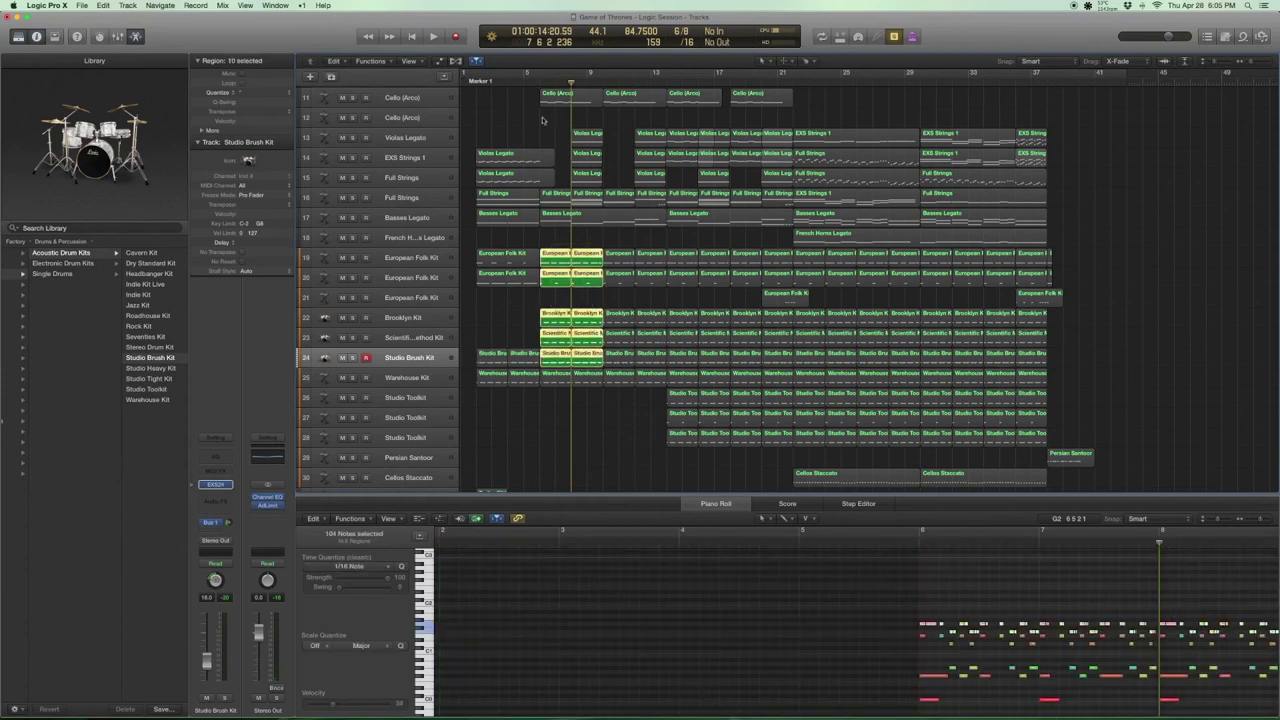
{"action": "left_click", "coordinate": [538, 80]}
{"action": "key", "text": "space"}
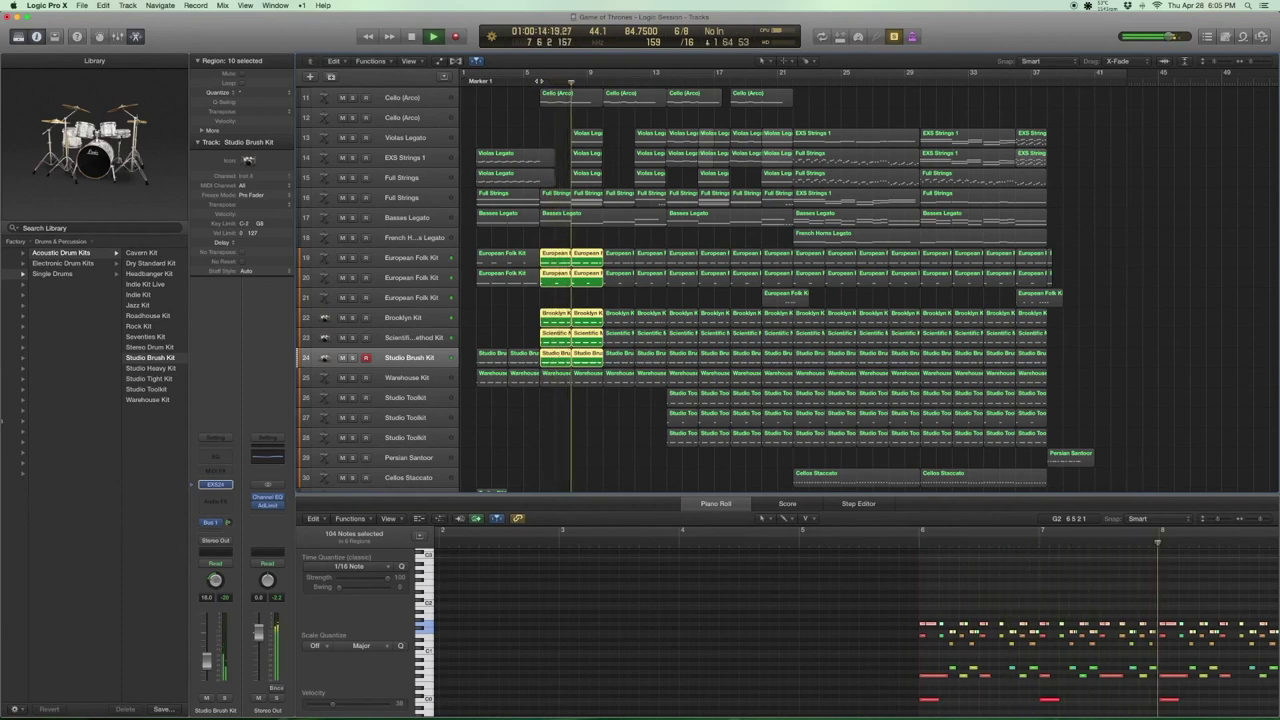
{"action": "key", "text": "space"}
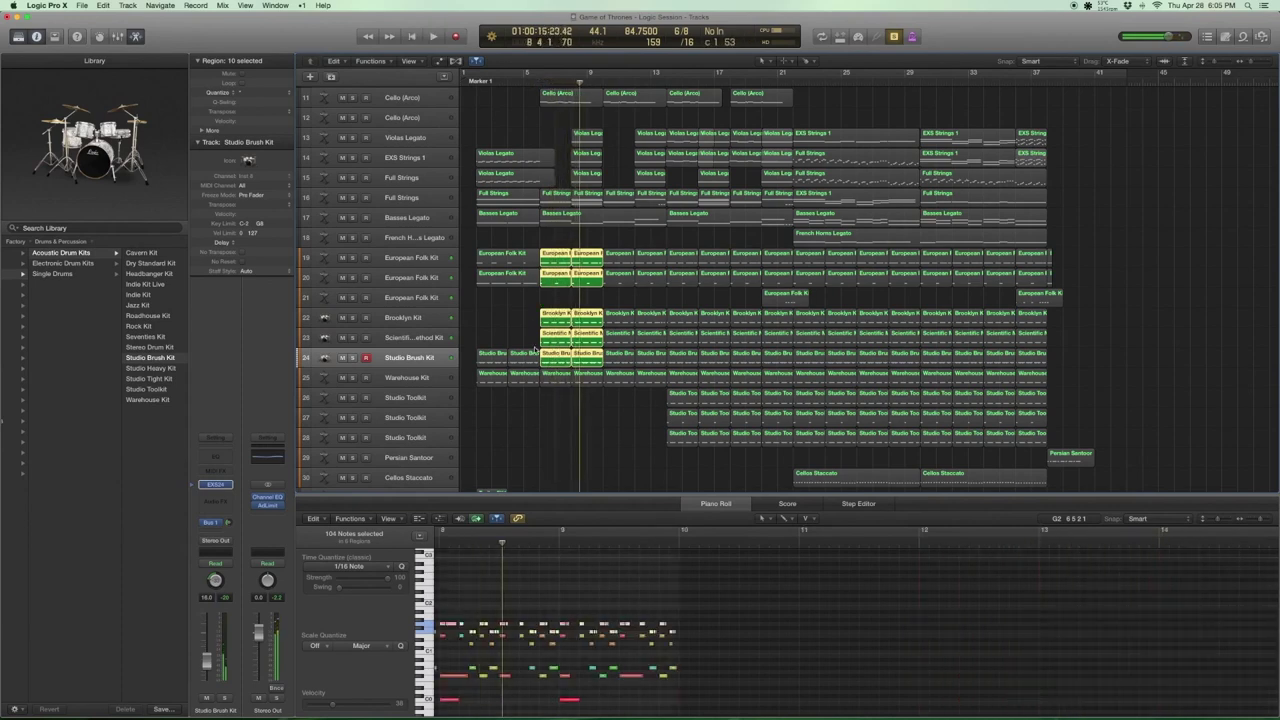
Play the Warehouse Kit part on its own.
{"action": "left_click", "coordinate": [418, 375]}
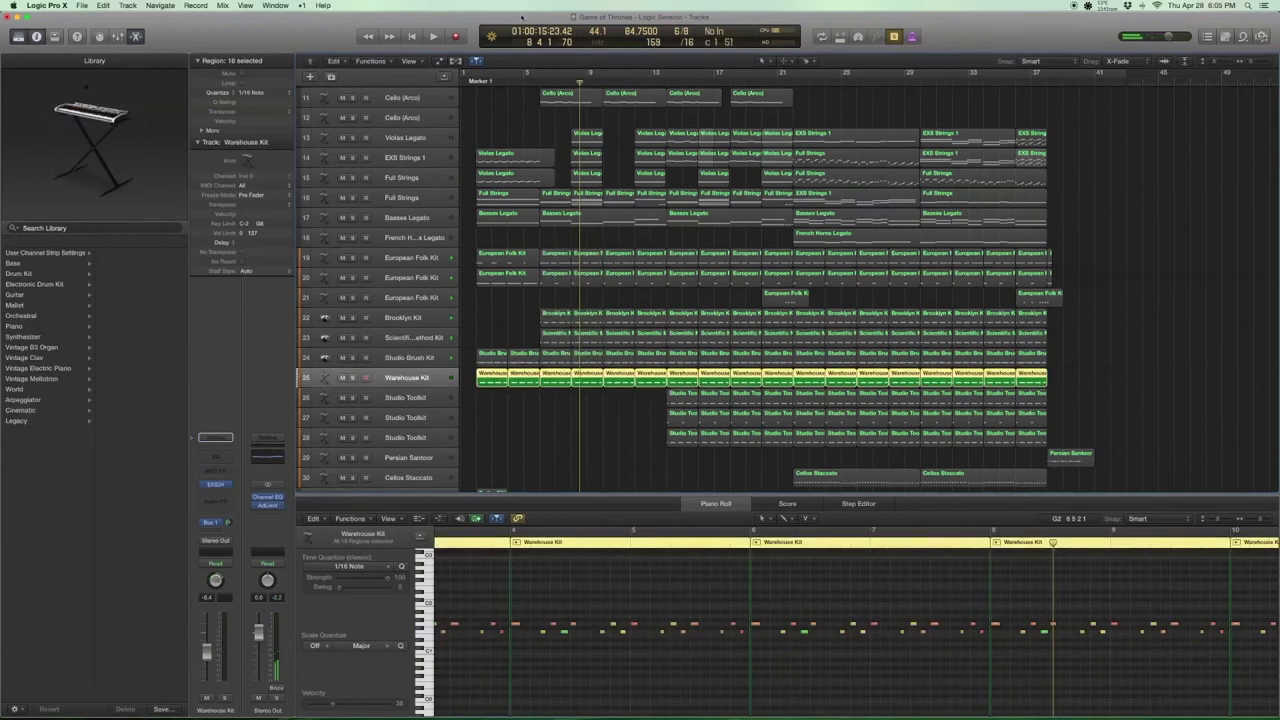
{"action": "key", "text": "space"}
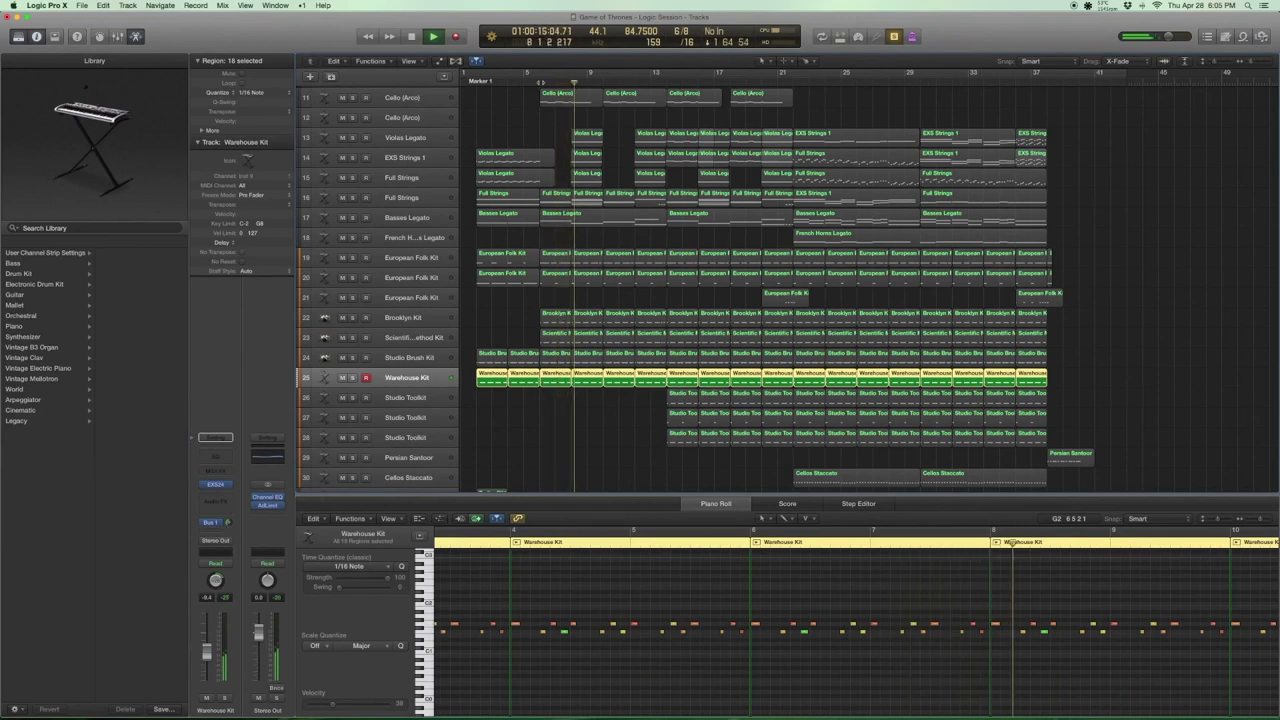
{"action": "key", "text": "space"}
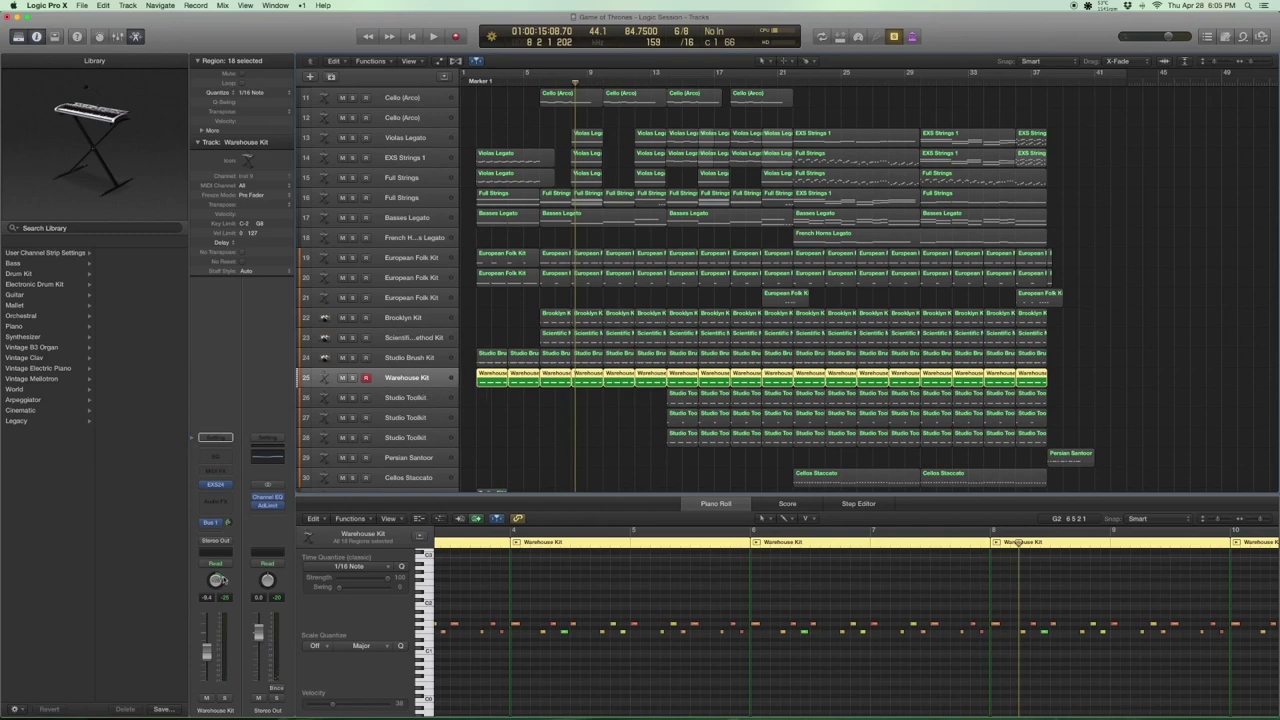
Play the first two Studio Brush Kit and two Warehouse Kit regions together.
{"action": "left_click", "coordinate": [408, 357]}
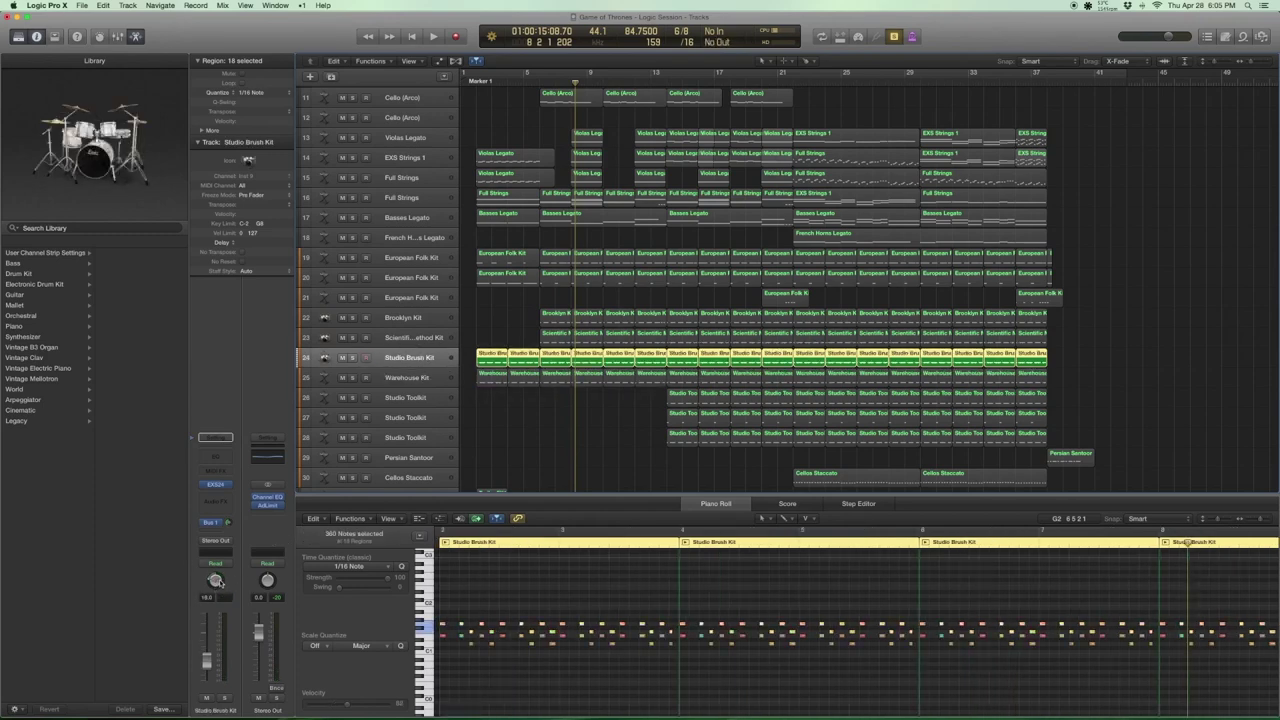
{"action": "left_click_drag", "start_coordinate": [591, 407], "coordinate": [580, 370]}
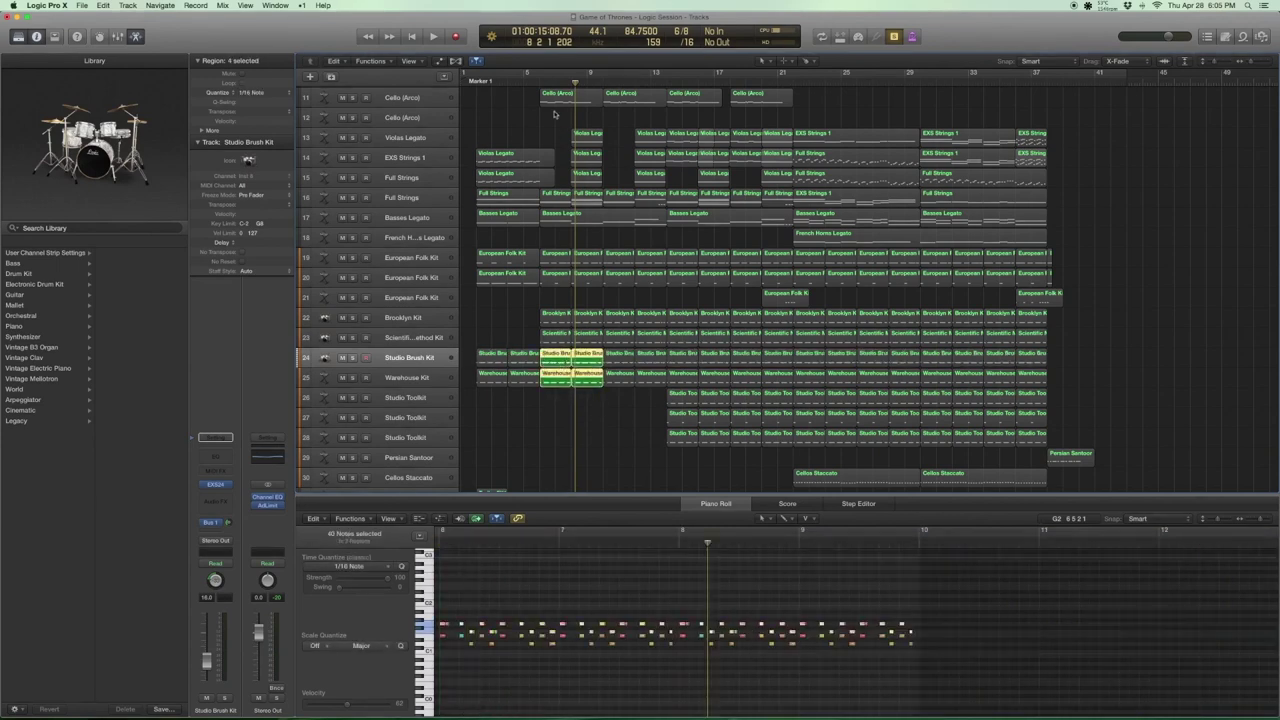
{"action": "key", "text": "space"}
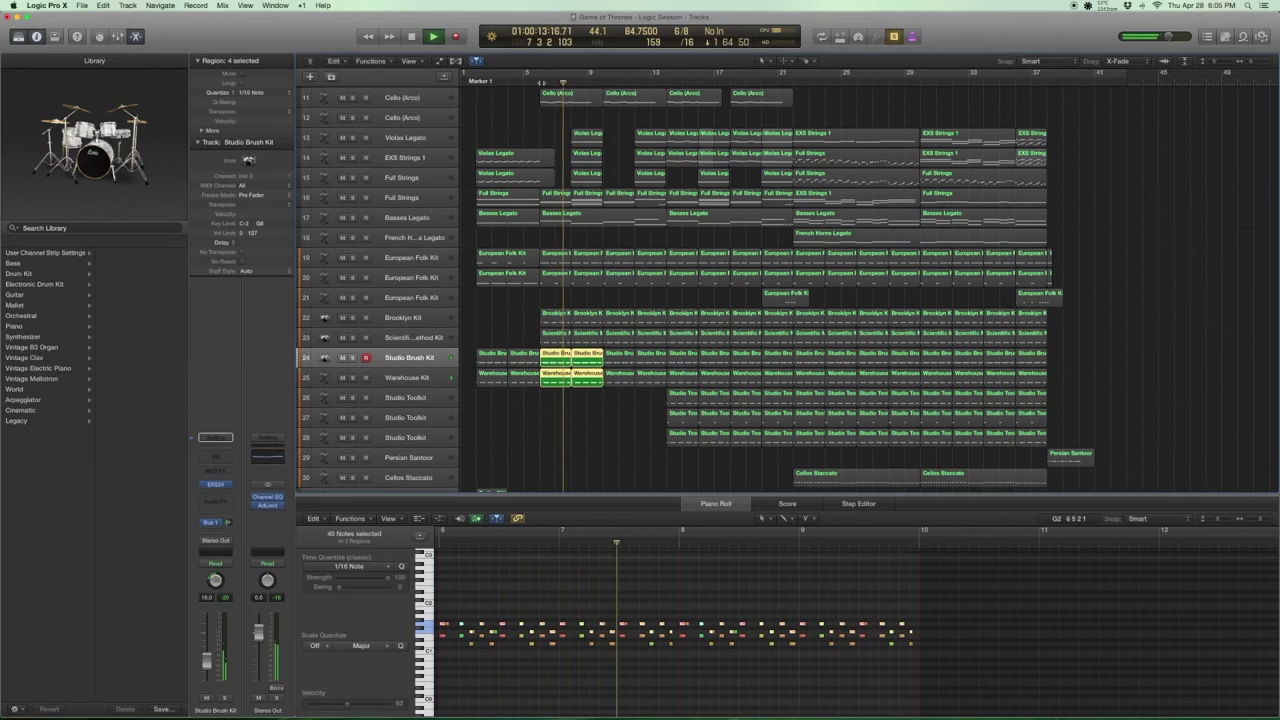
Play the bar 7–9 regions of all drum kits on tracks 19–25 together.
{"action": "key", "text": "space"}
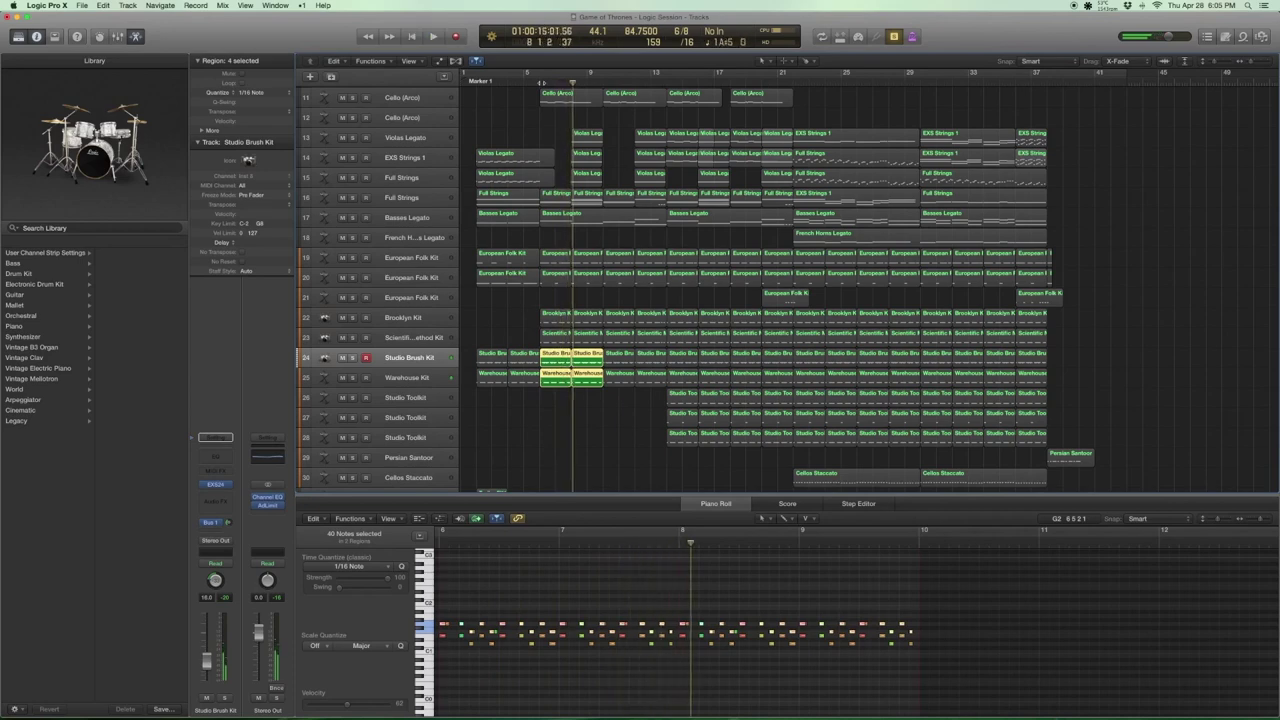
{"action": "scroll", "coordinate": [586, 397], "scroll_direction": "up", "scroll_amount": 1}
{"action": "left_click_drag", "start_coordinate": [595, 417], "coordinate": [552, 262]}
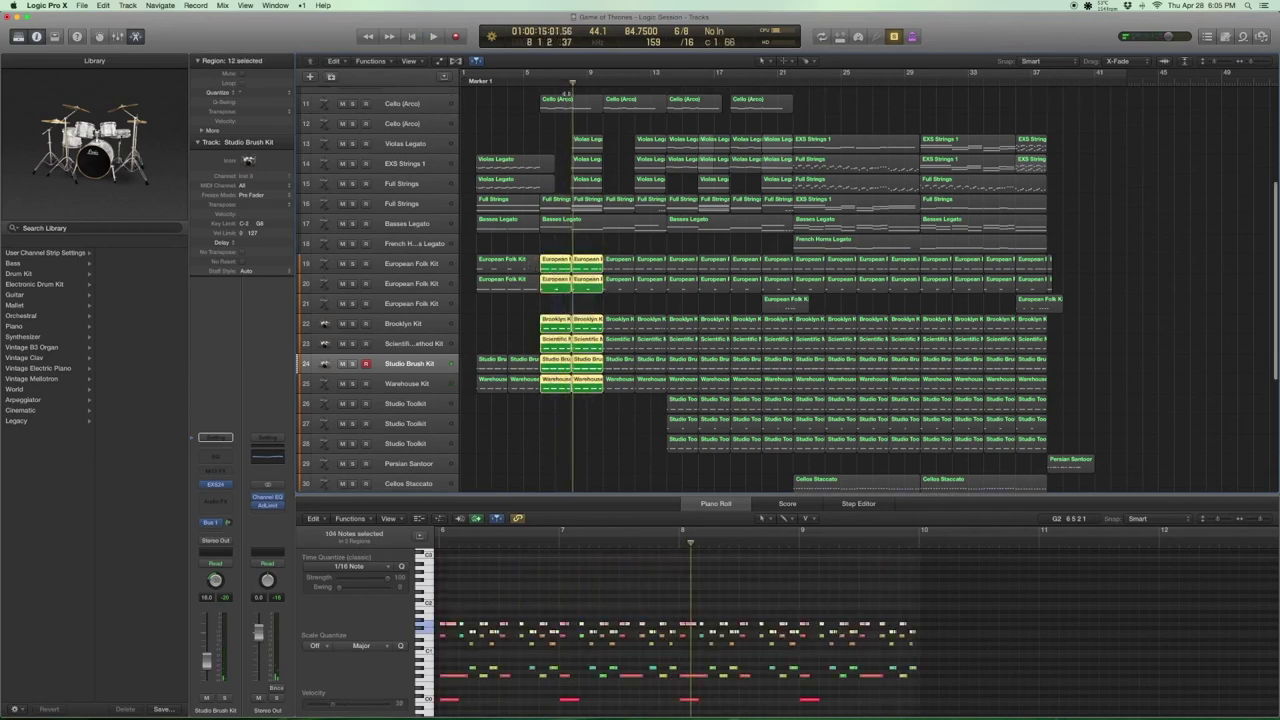
{"action": "key", "text": "space"}
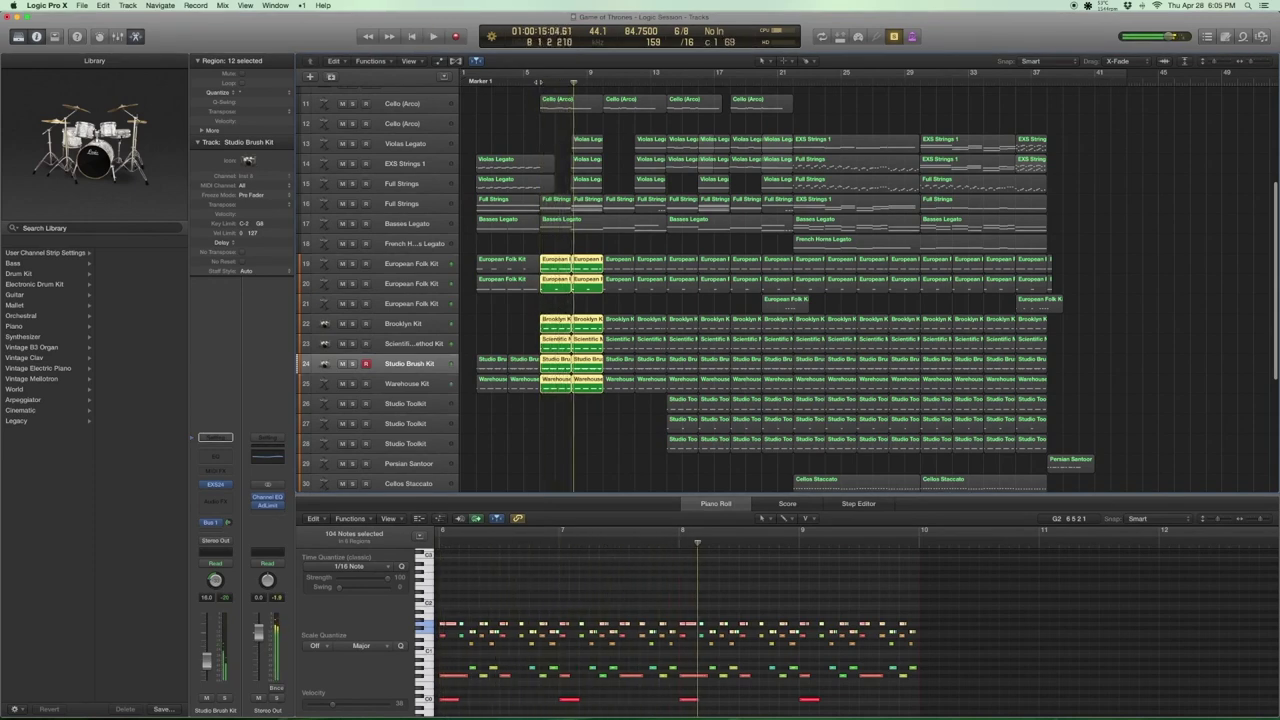
{"action": "scroll", "coordinate": [616, 243], "scroll_direction": "down", "scroll_amount": 5}
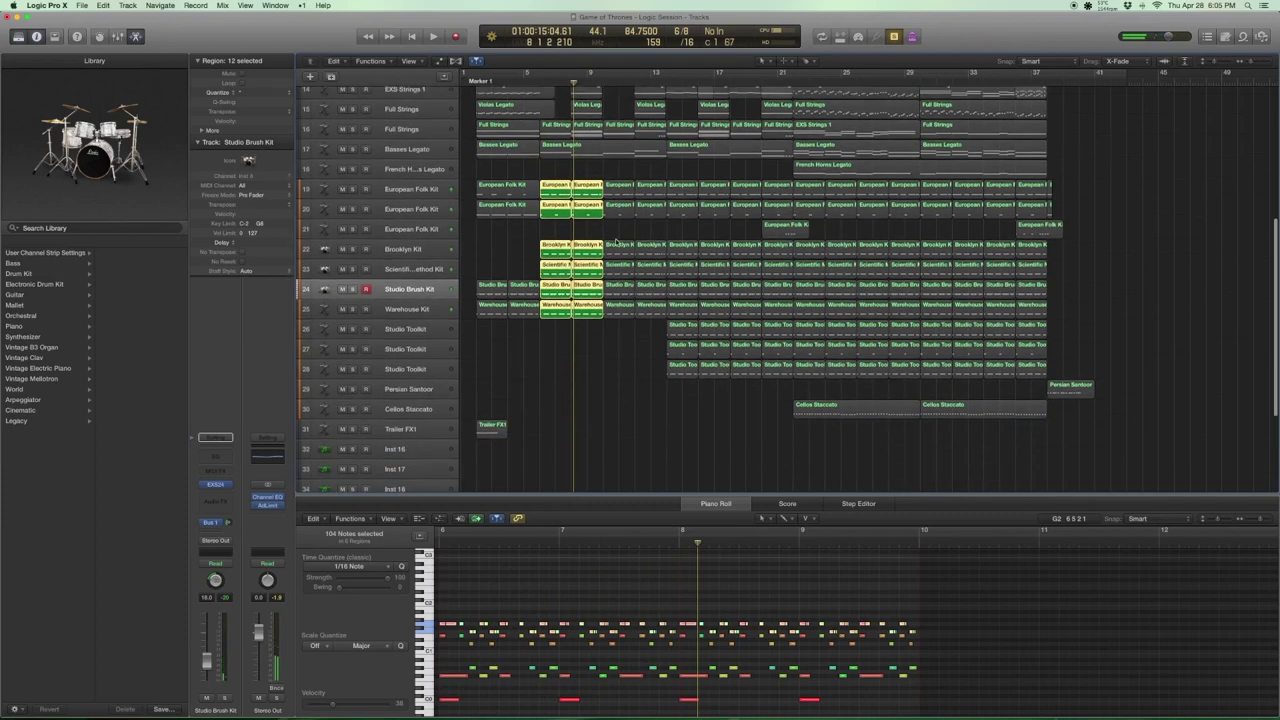
Select the three Studio Toolkit regions at bar 13 on tracks 26–28 and play them.
{"action": "left_click_drag", "start_coordinate": [683, 406], "coordinate": [683, 330]}
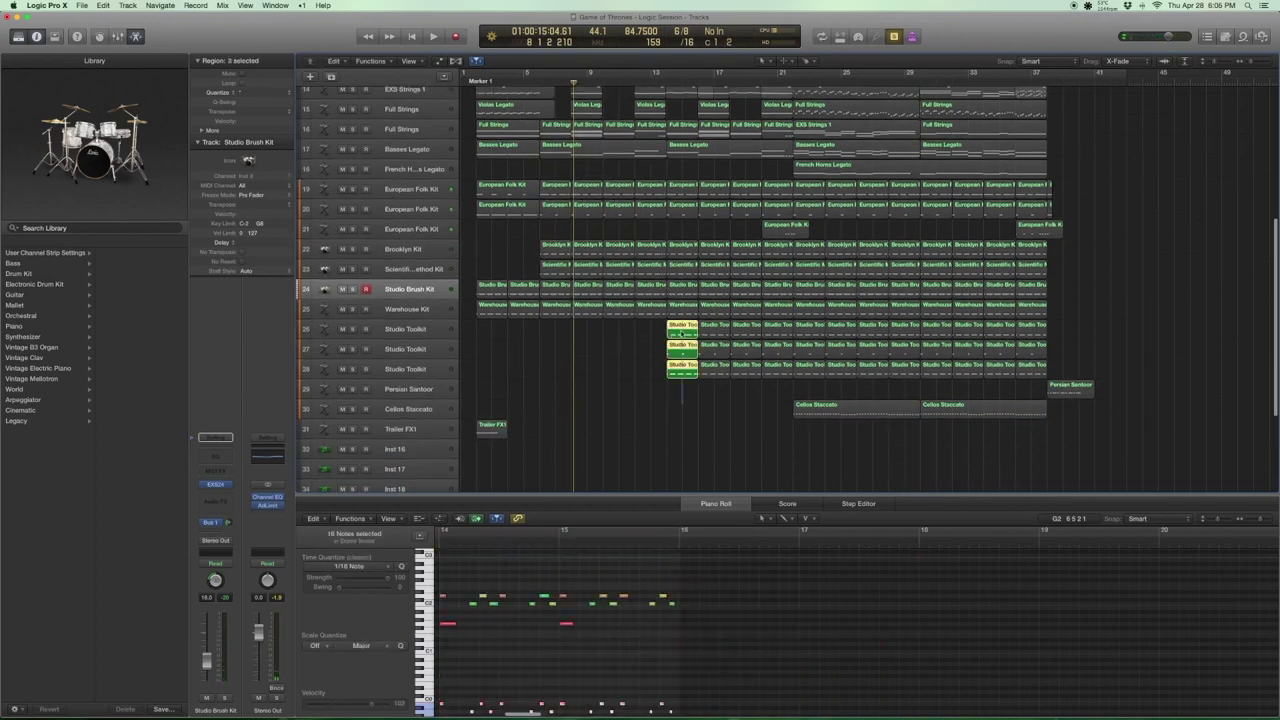
{"action": "left_click", "coordinate": [383, 330]}
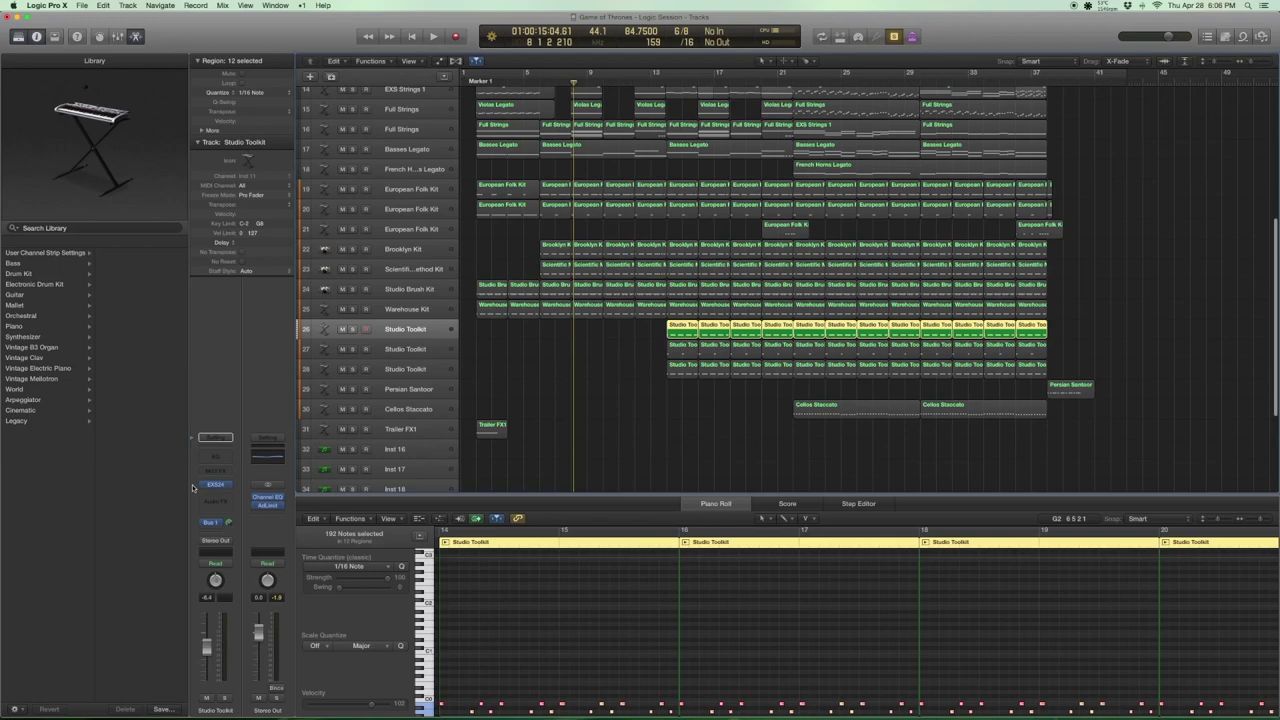
{"action": "scroll", "coordinate": [80, 365], "scroll_direction": "left", "scroll_amount": 3}
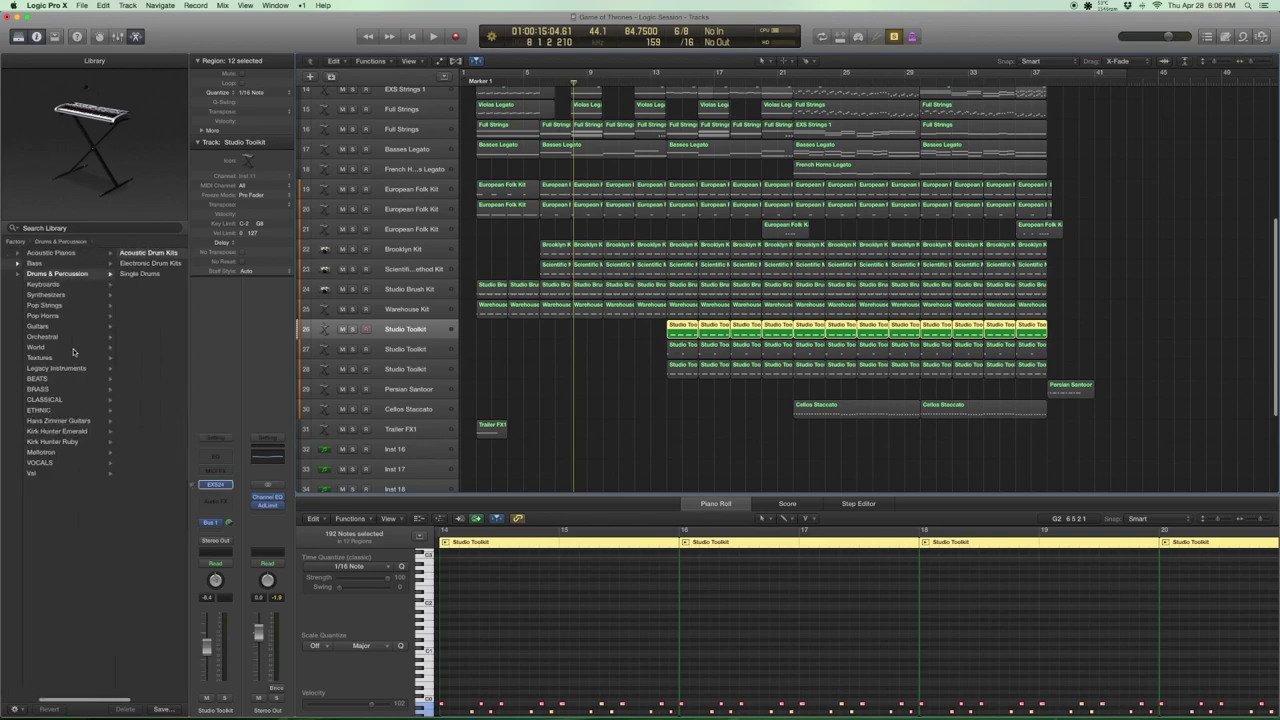
{"action": "scroll", "coordinate": [133, 253], "scroll_direction": "right", "scroll_amount": 3}
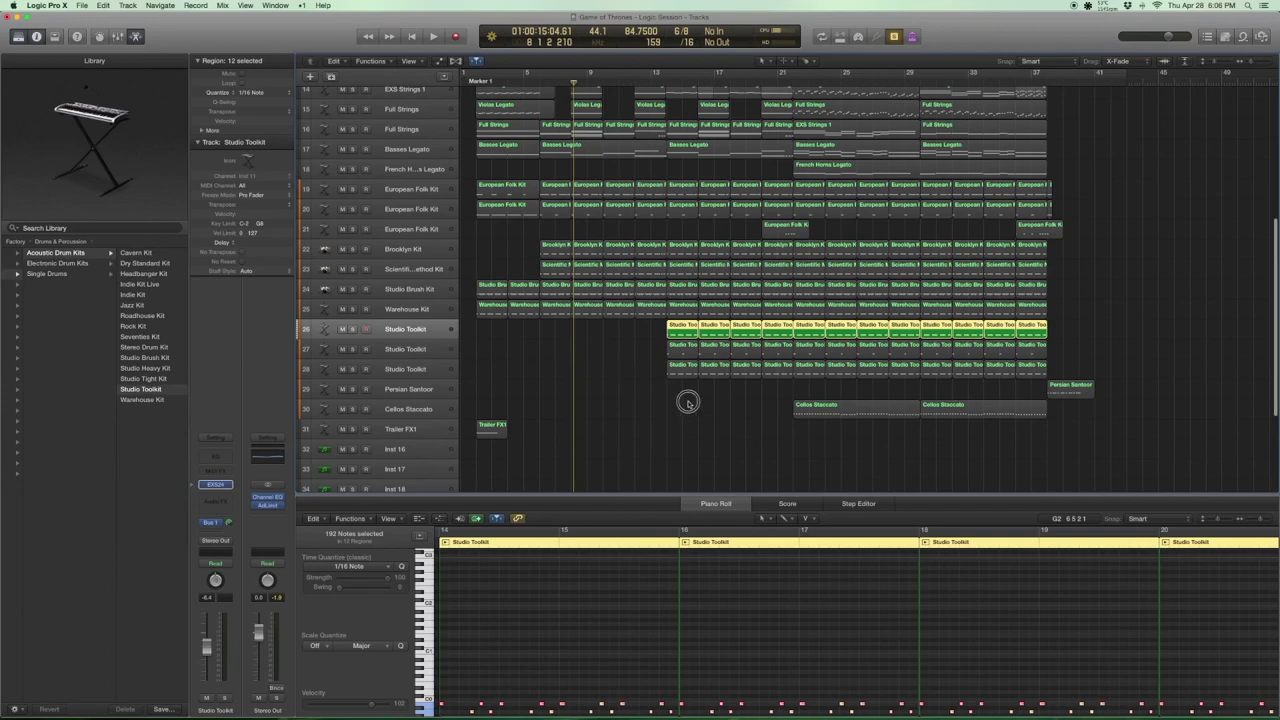
{"action": "left_click_drag", "start_coordinate": [688, 403], "coordinate": [684, 325]}
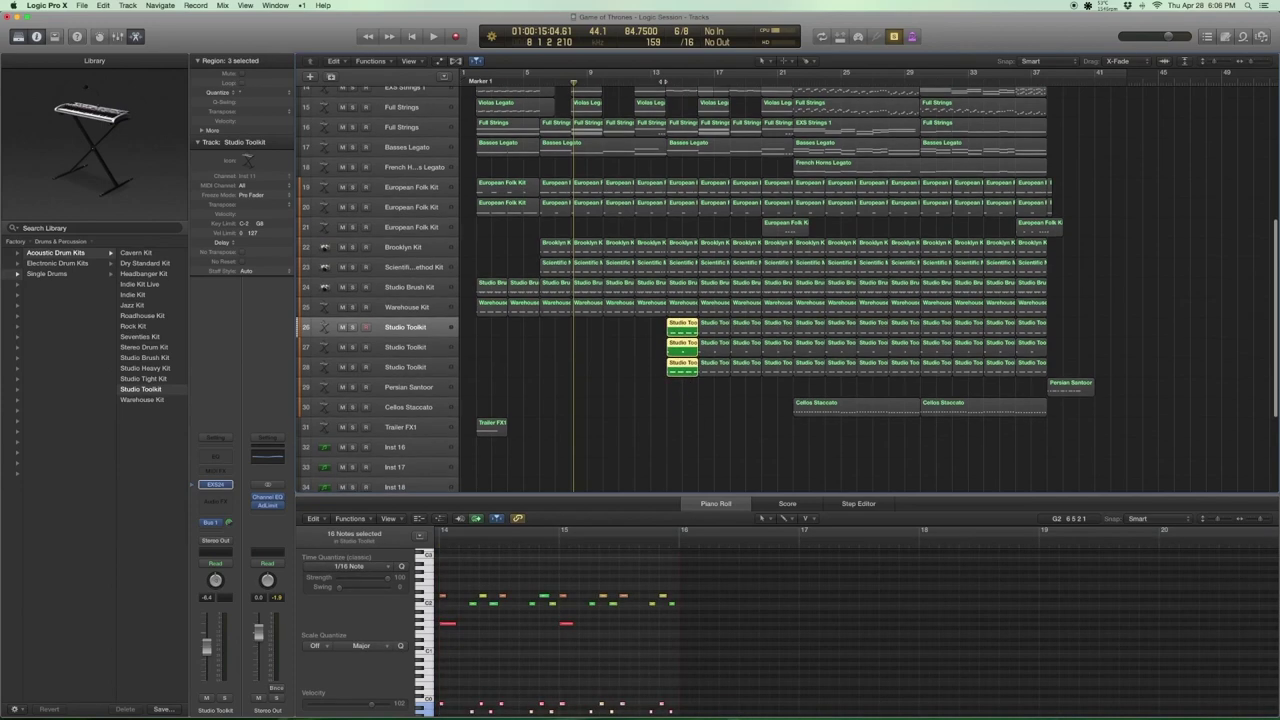
{"action": "key", "text": "shift+Return"}
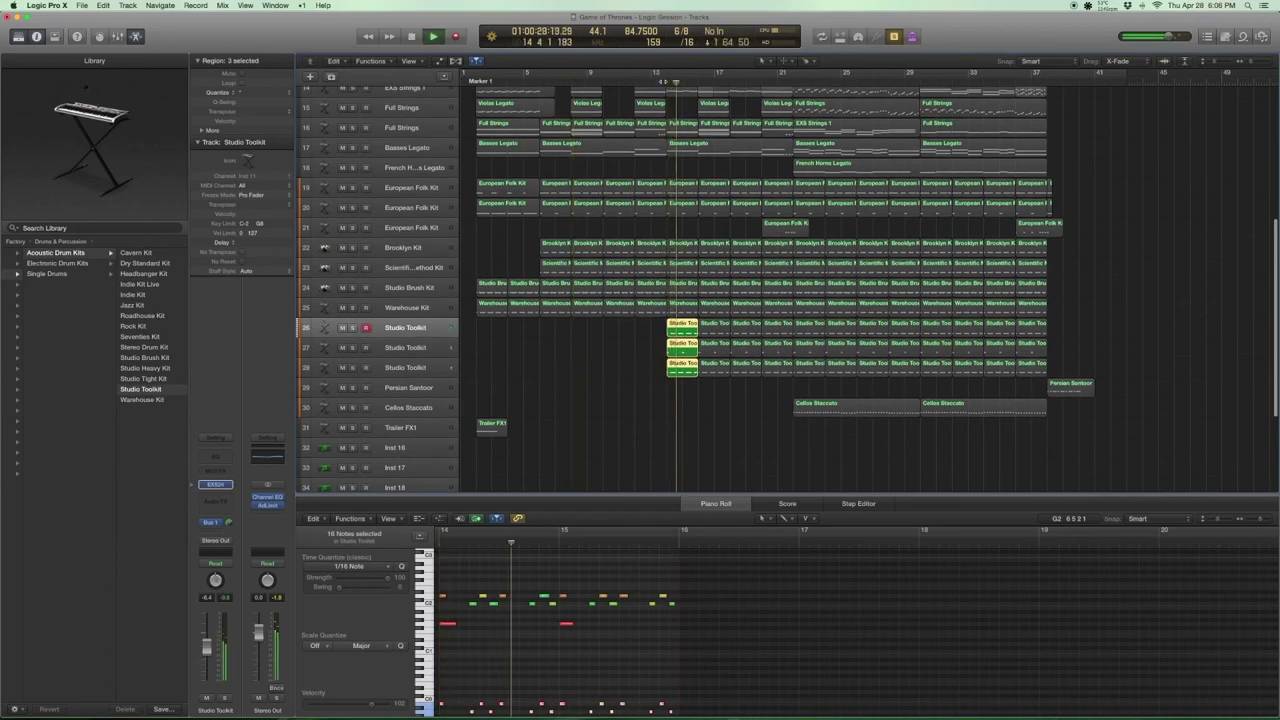
{"action": "key", "text": "space"}
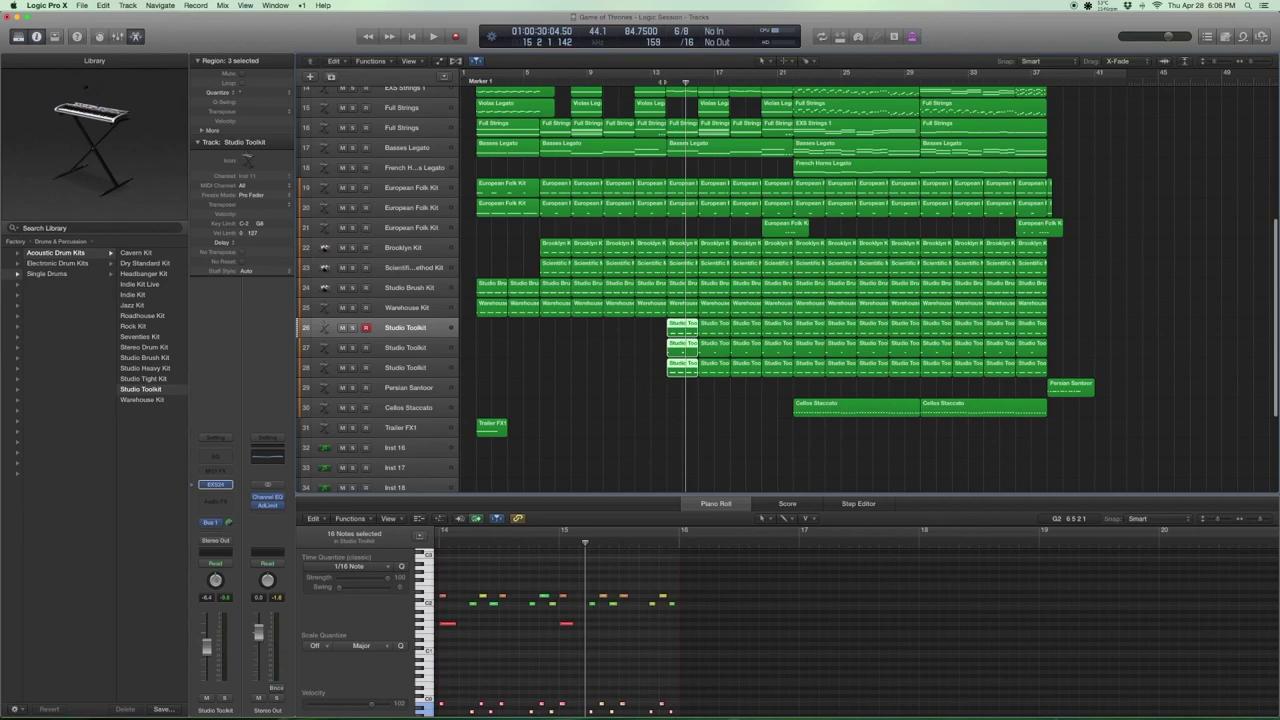
Solo the selected Studio Toolkit regions and play them again alone.
{"action": "key", "text": "ctrl+s"}
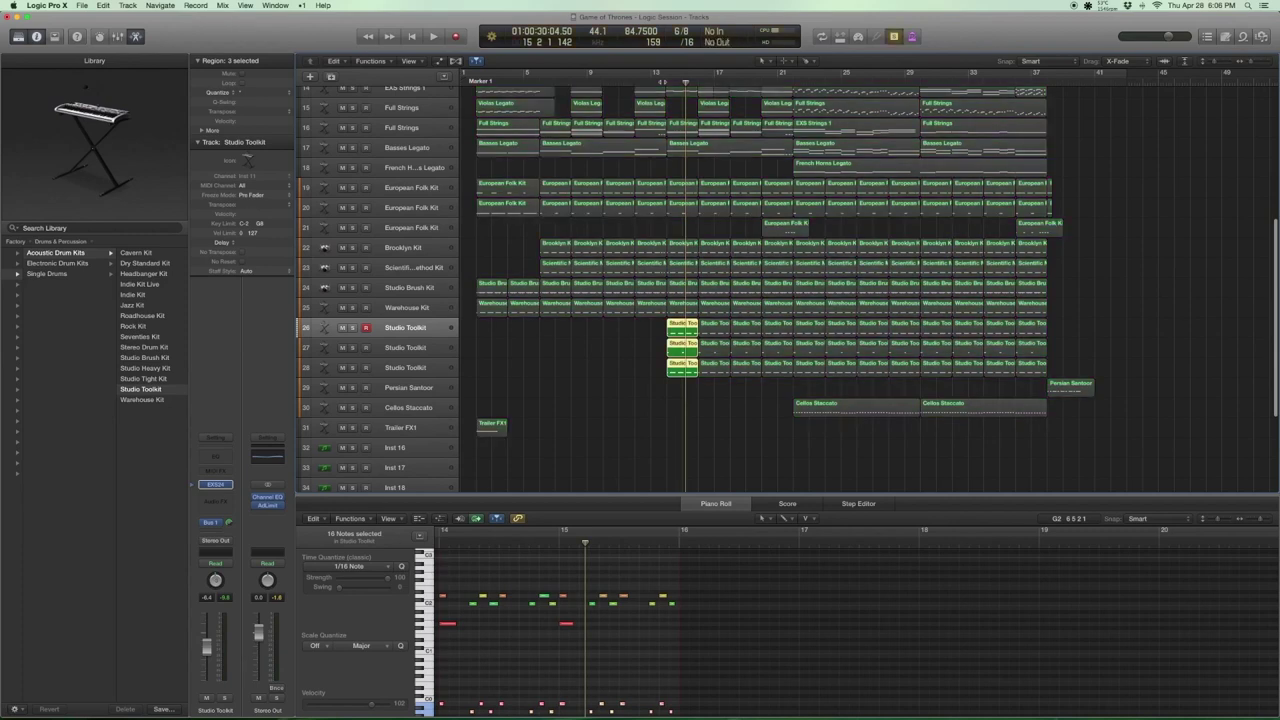
{"action": "key", "text": "space"}
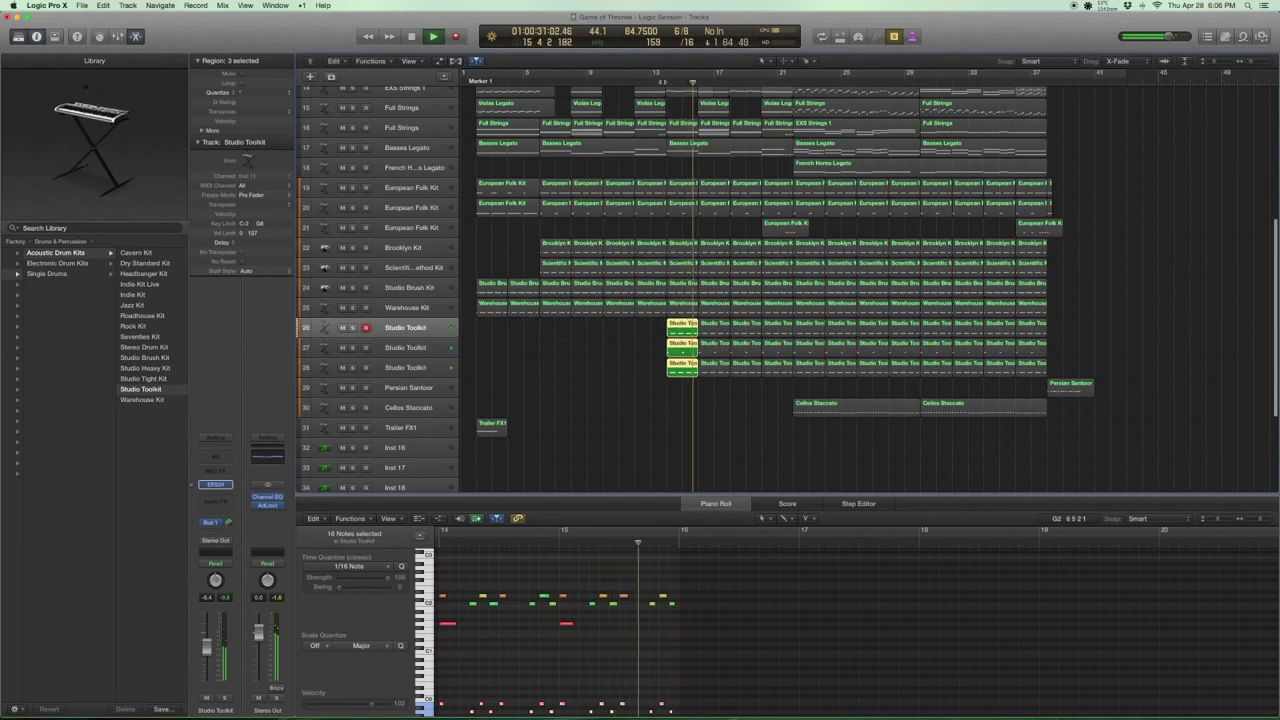
{"action": "key", "text": "space"}
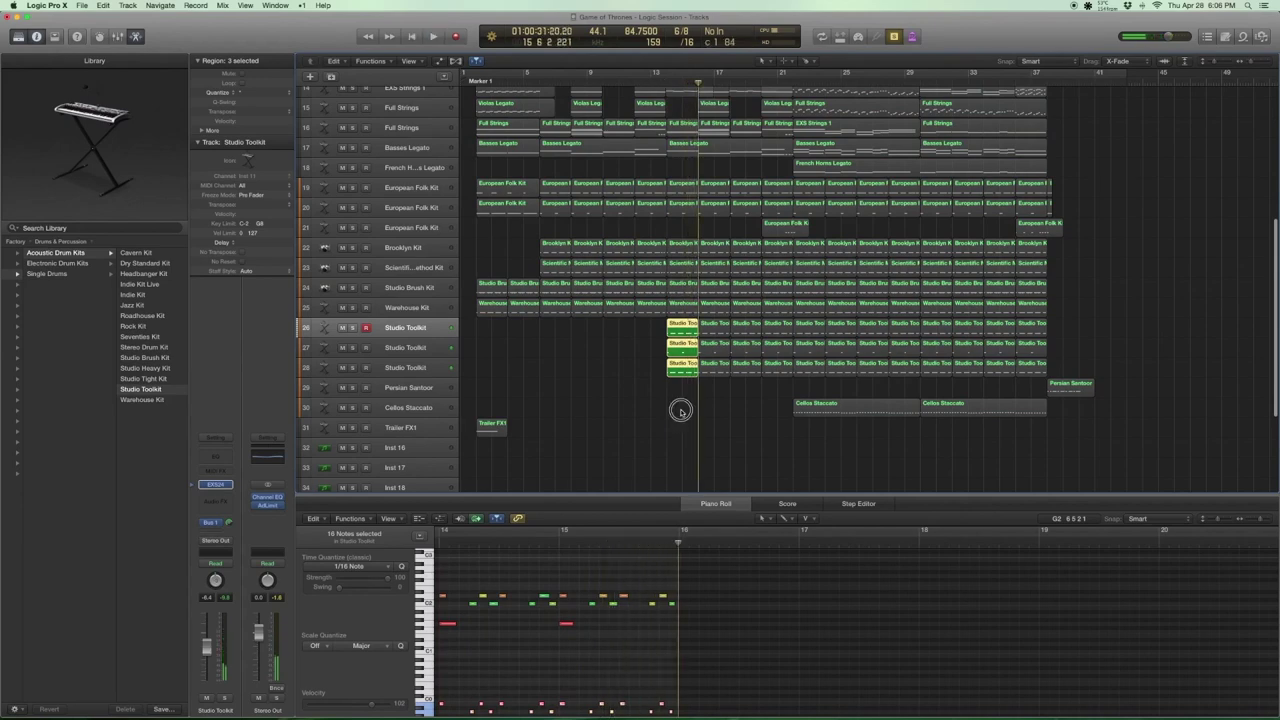
Play all drum regions around bars 13–15 together, then turn Solo off.
{"action": "left_click_drag", "start_coordinate": [680, 411], "coordinate": [646, 182]}
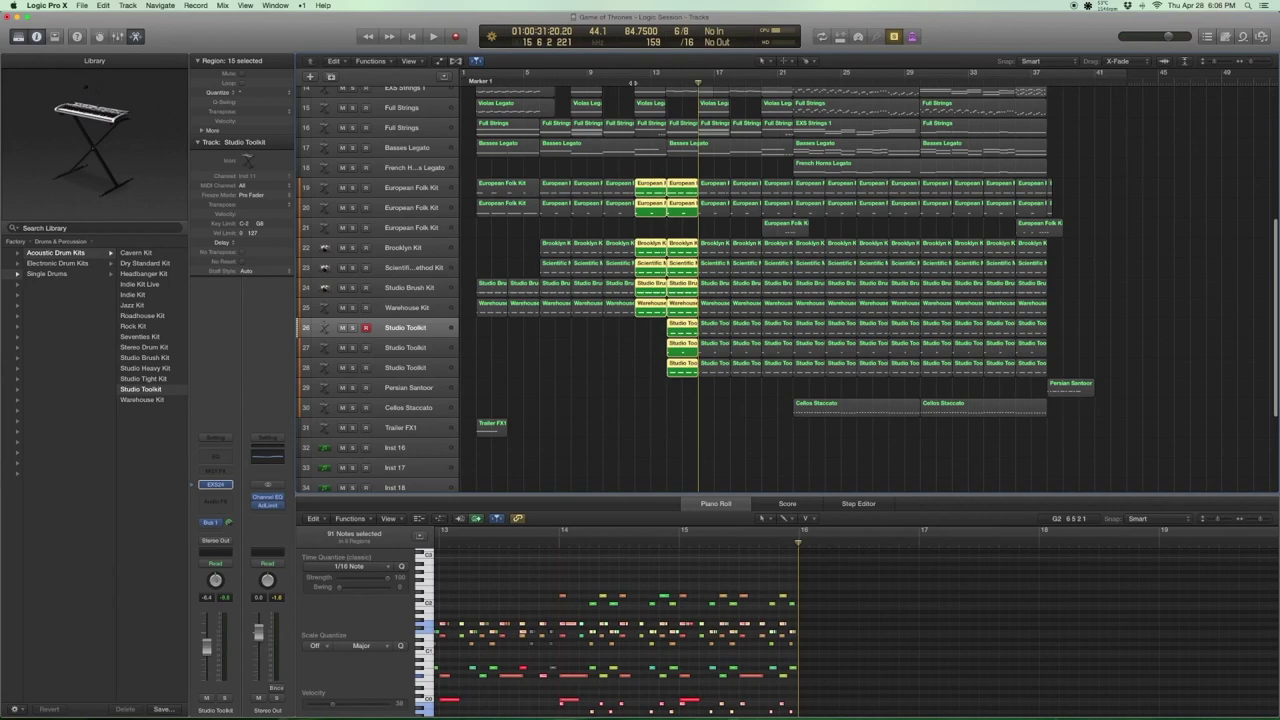
{"action": "key", "text": "shift+Return"}
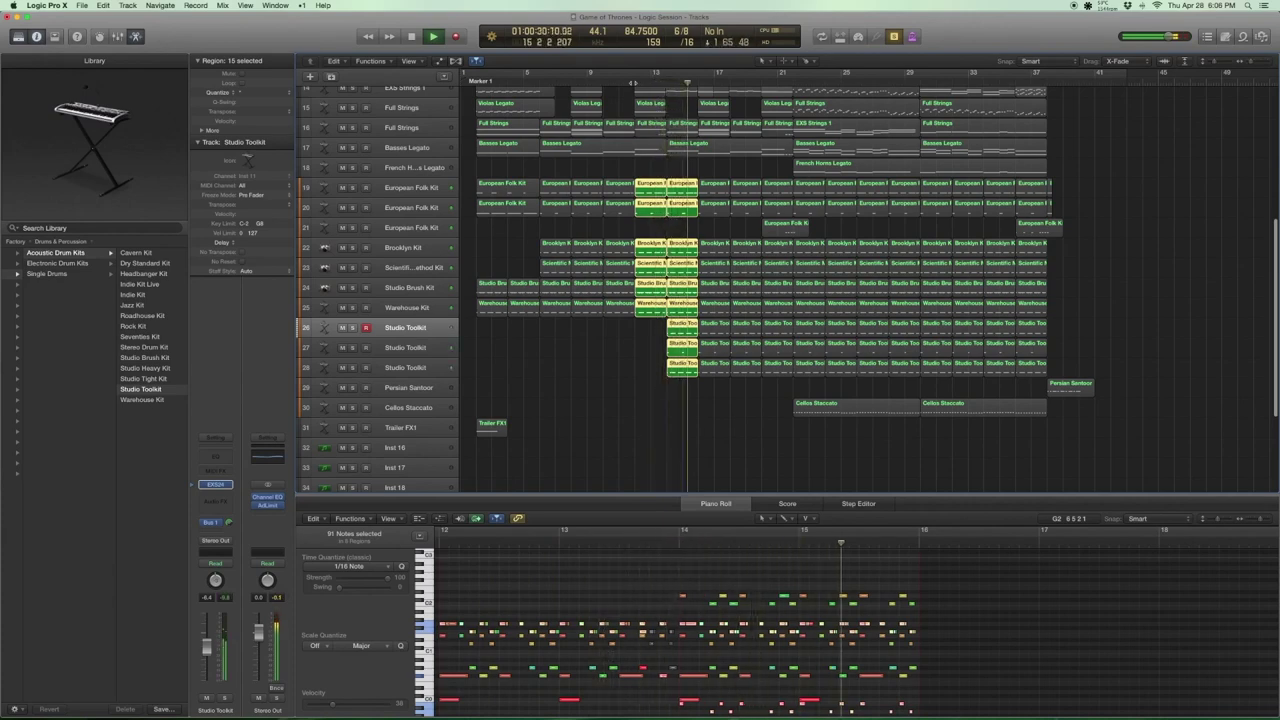
{"action": "key", "text": "space"}
{"action": "key", "text": "ctrl+s"}
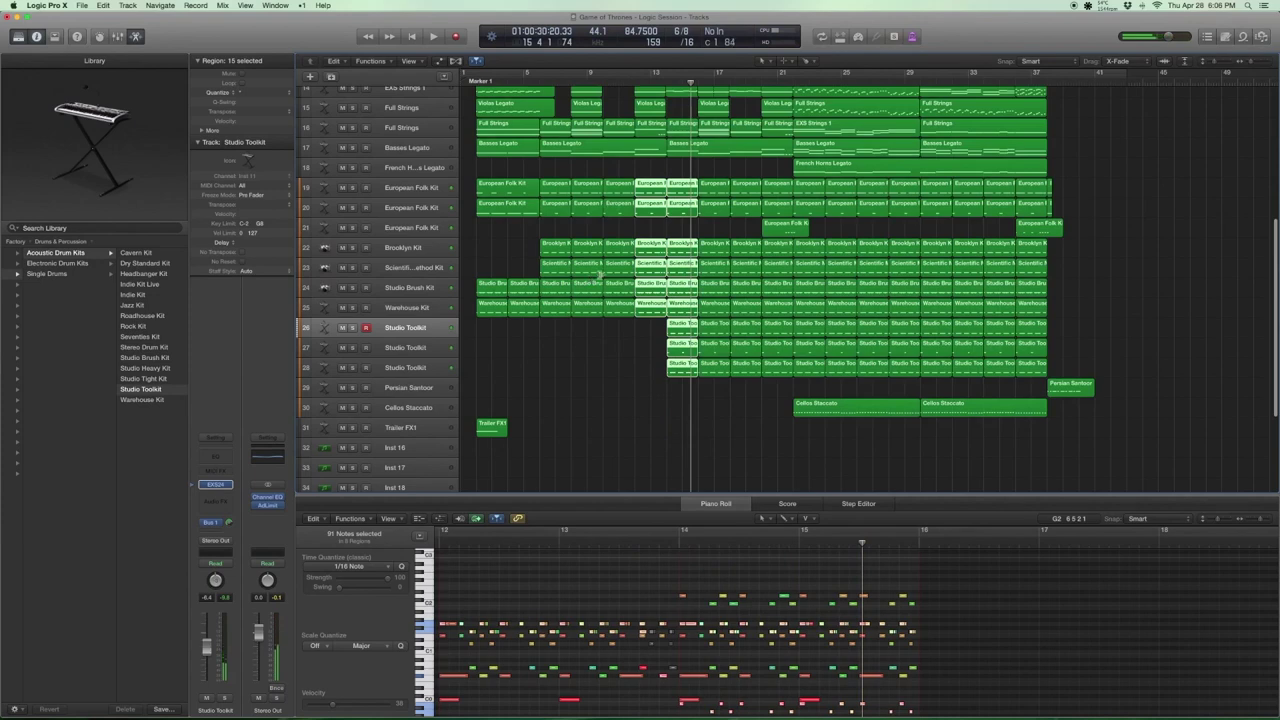
Solo the bar-21 European Folk Kit fill on track 21 and play it.
{"action": "left_click", "coordinate": [433, 229]}
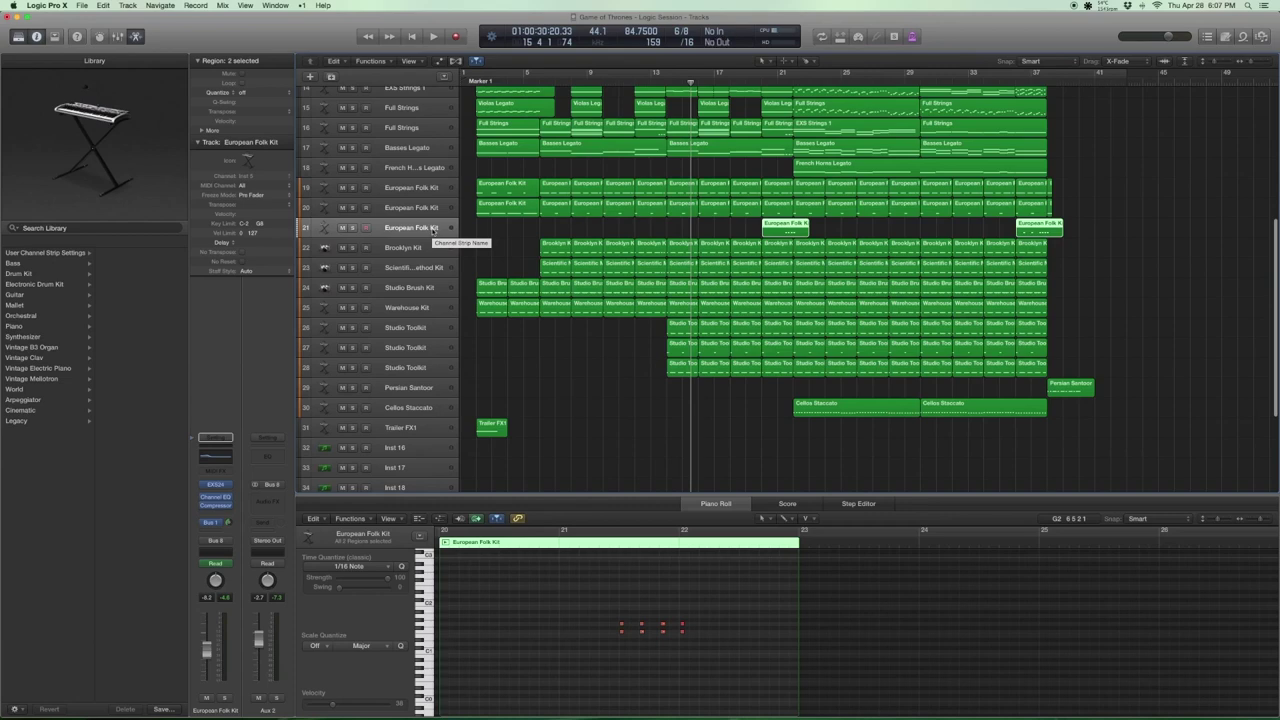
{"action": "left_click", "coordinate": [1040, 230]}
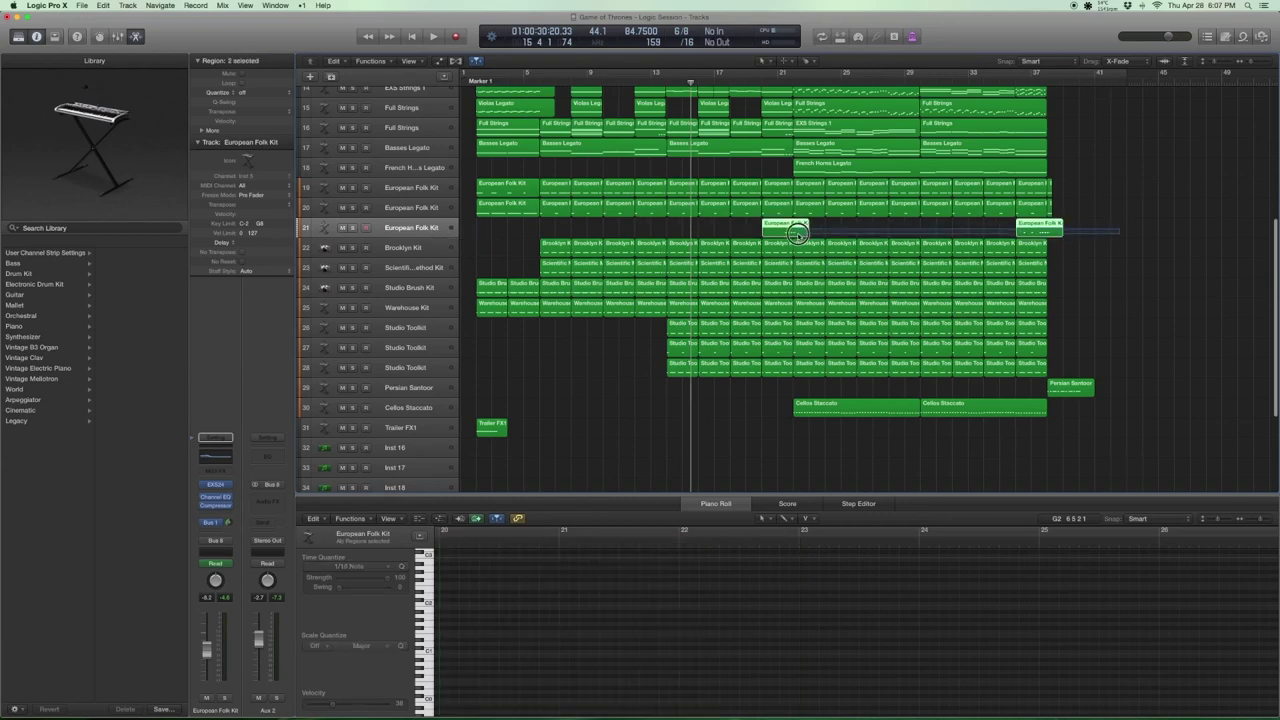
{"action": "left_click", "coordinate": [853, 226]}
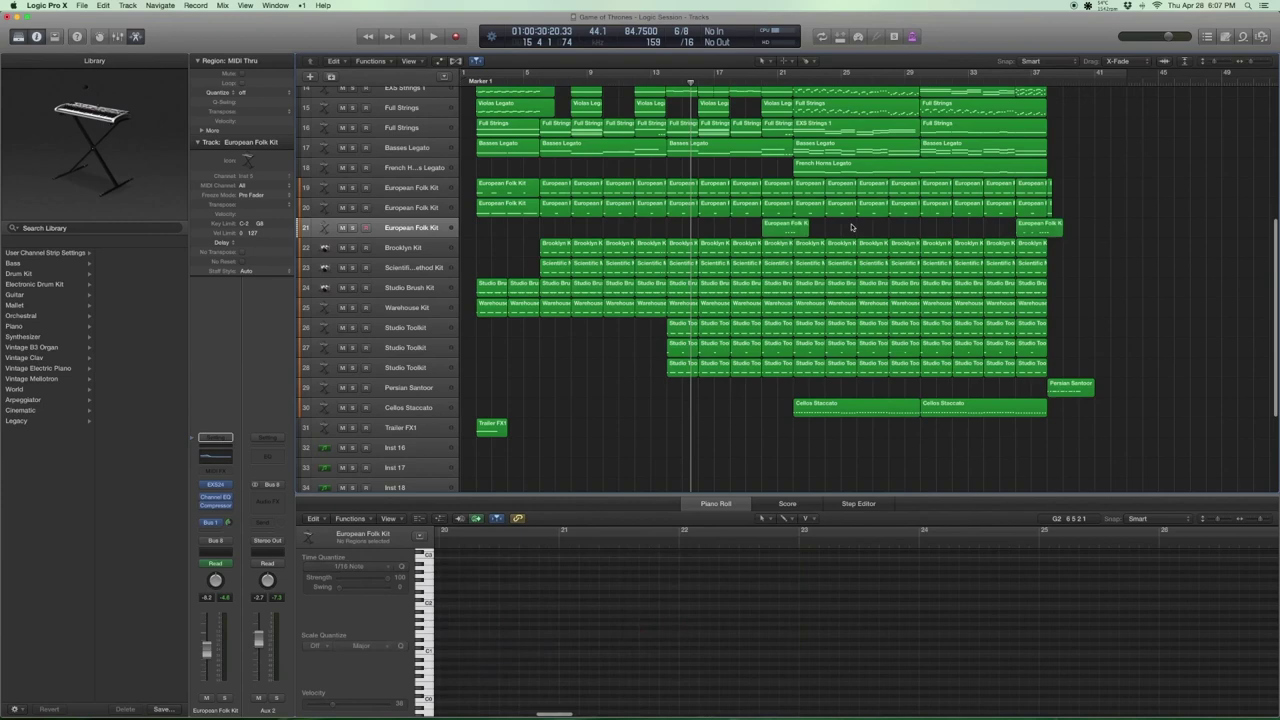
{"action": "left_click", "coordinate": [800, 229]}
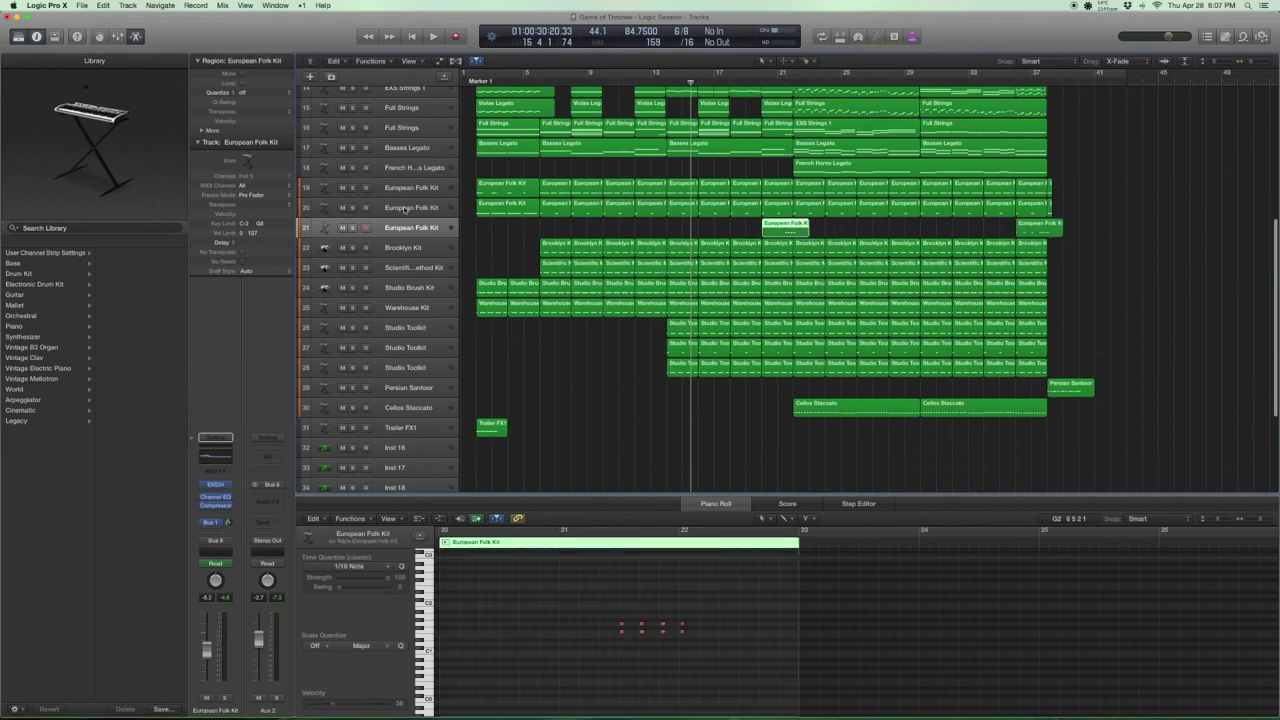
{"action": "left_click", "coordinate": [410, 228]}
{"action": "left_click", "coordinate": [785, 229]}
{"action": "key", "text": "ctrl+s"}
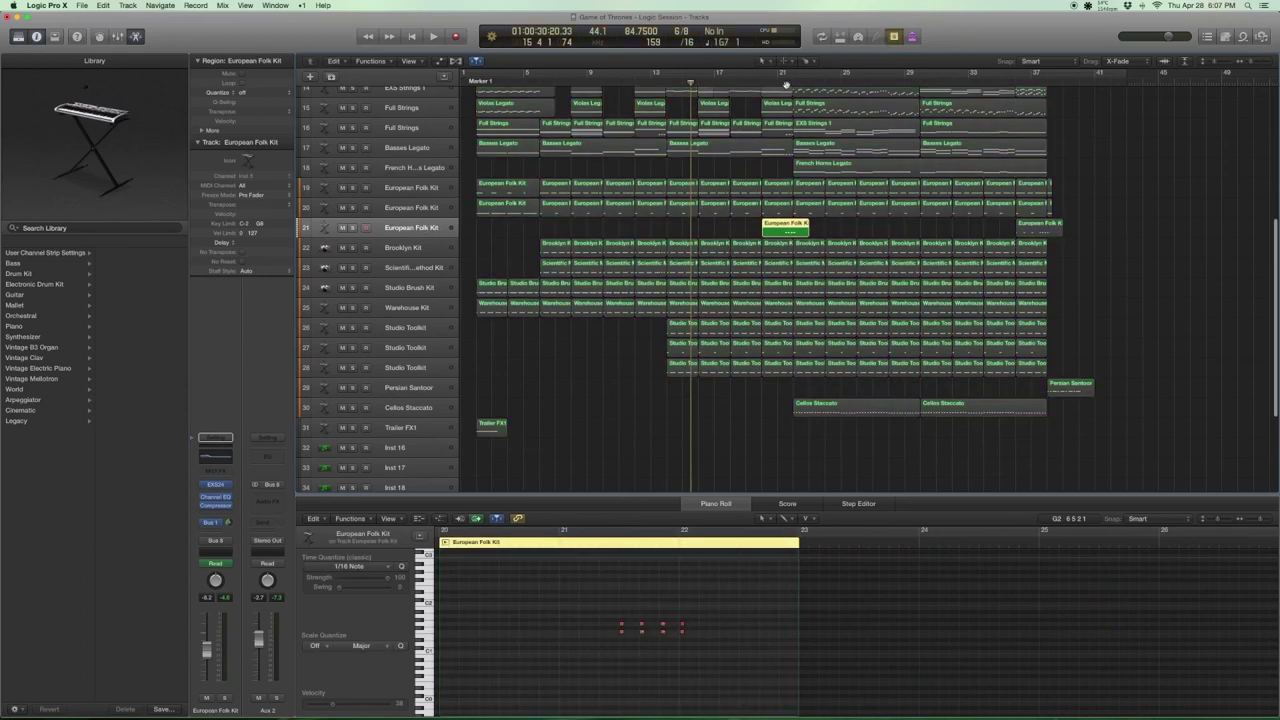
{"action": "left_click", "coordinate": [785, 83]}
{"action": "key", "text": "space"}
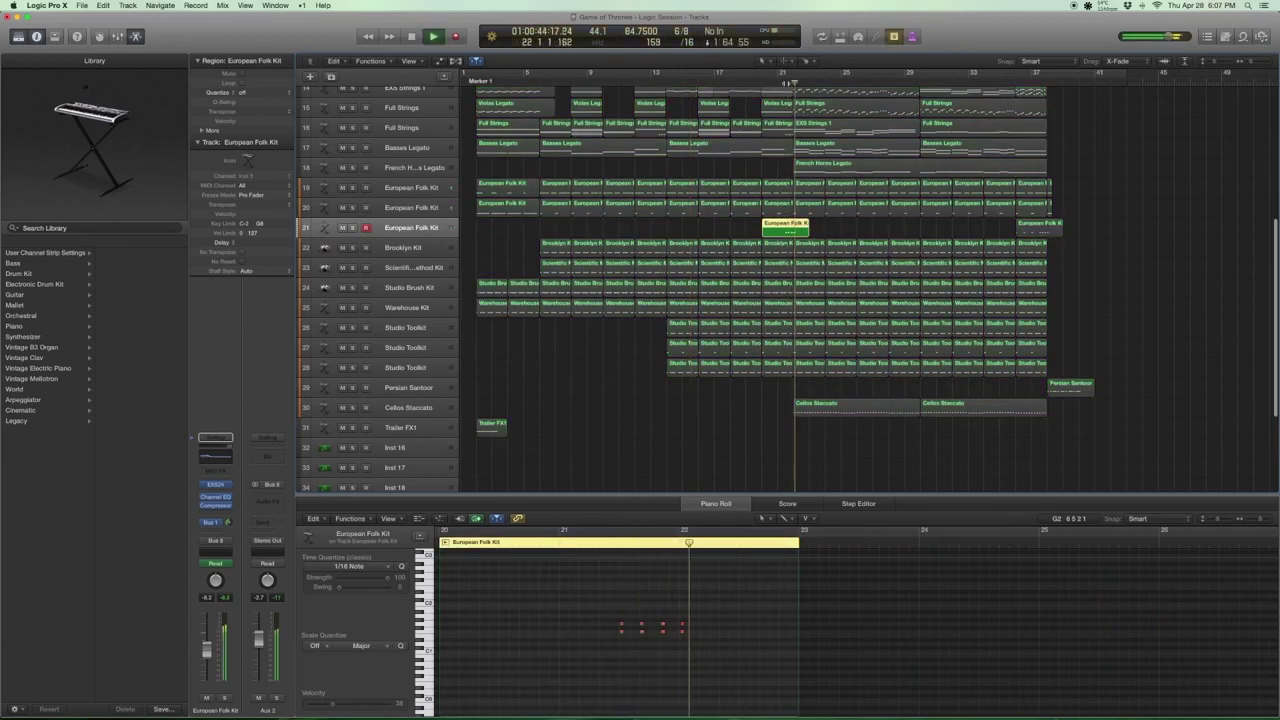
{"action": "key", "text": "space"}
Play the European Folk Kit region at bar 37 from its start.
{"action": "left_click", "coordinate": [1041, 229]}
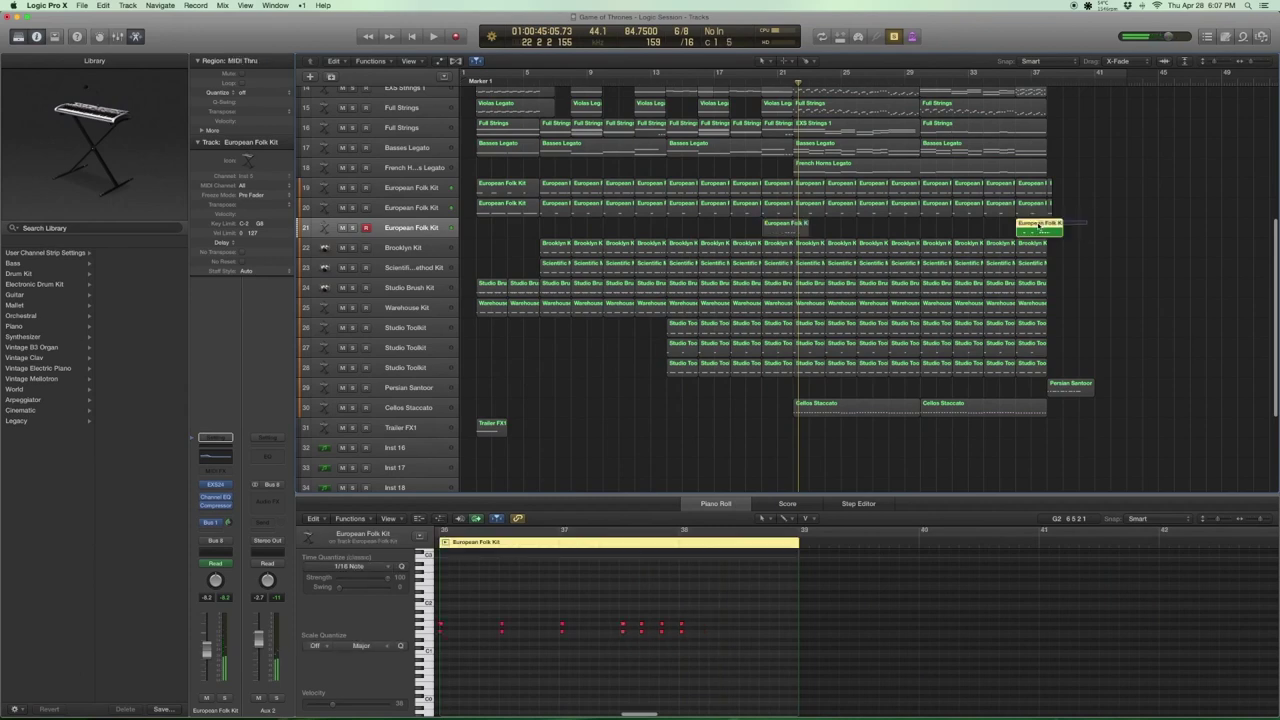
{"action": "key", "text": "shift+space"}
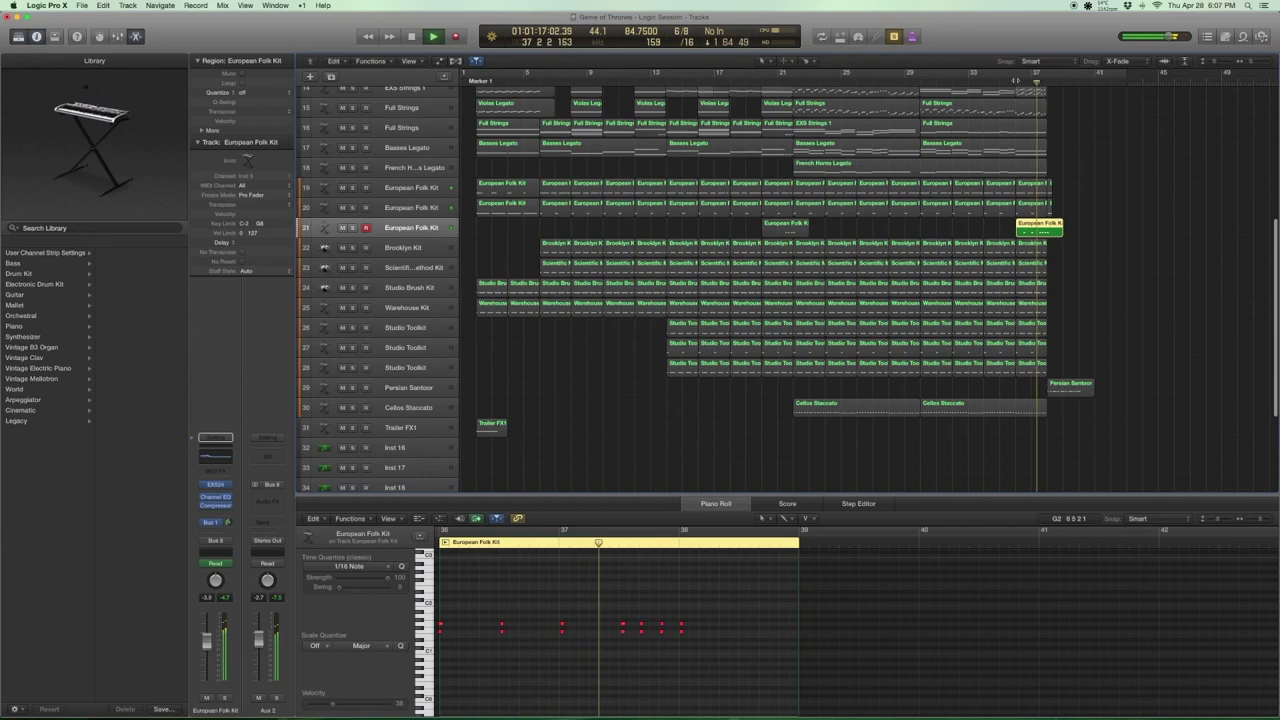
{"action": "key", "text": "space"}
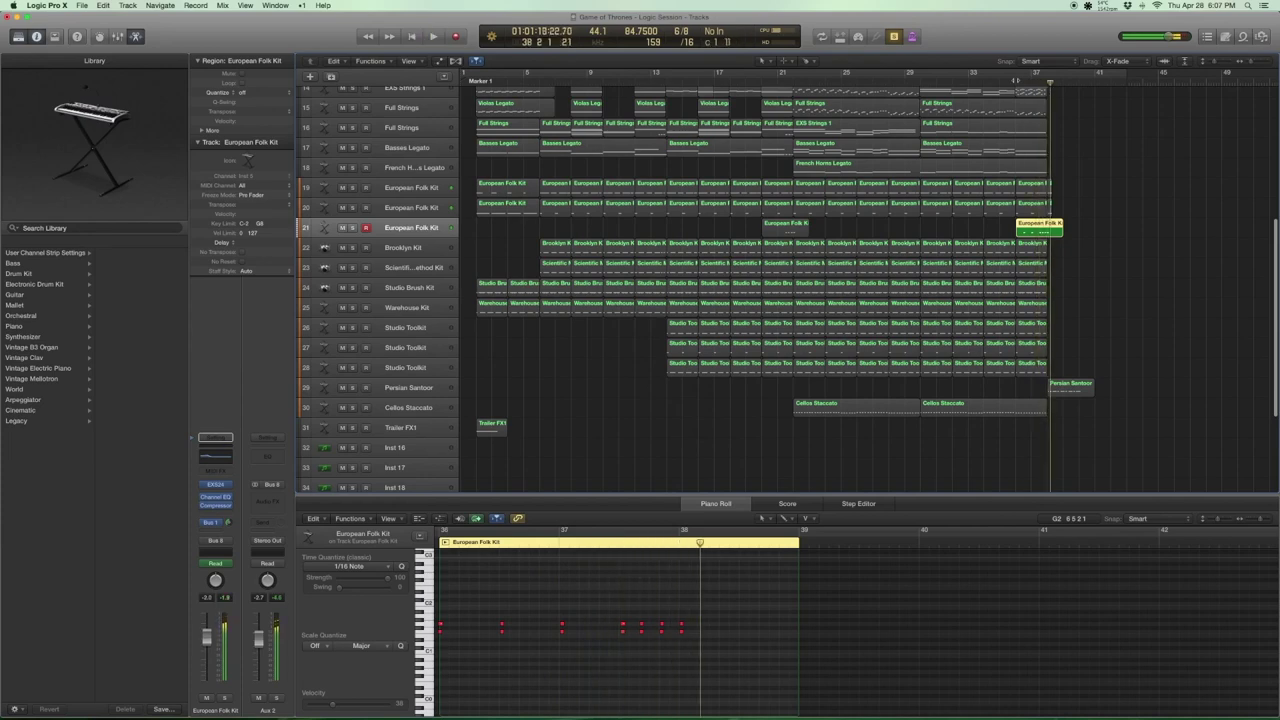
Select the twelve closing regions around bar 37 and play them together.
{"action": "key", "text": "super+a"}
{"action": "left_click_drag", "start_coordinate": [1071, 364], "coordinate": [1008, 176]}
{"action": "key", "text": "shift+space"}
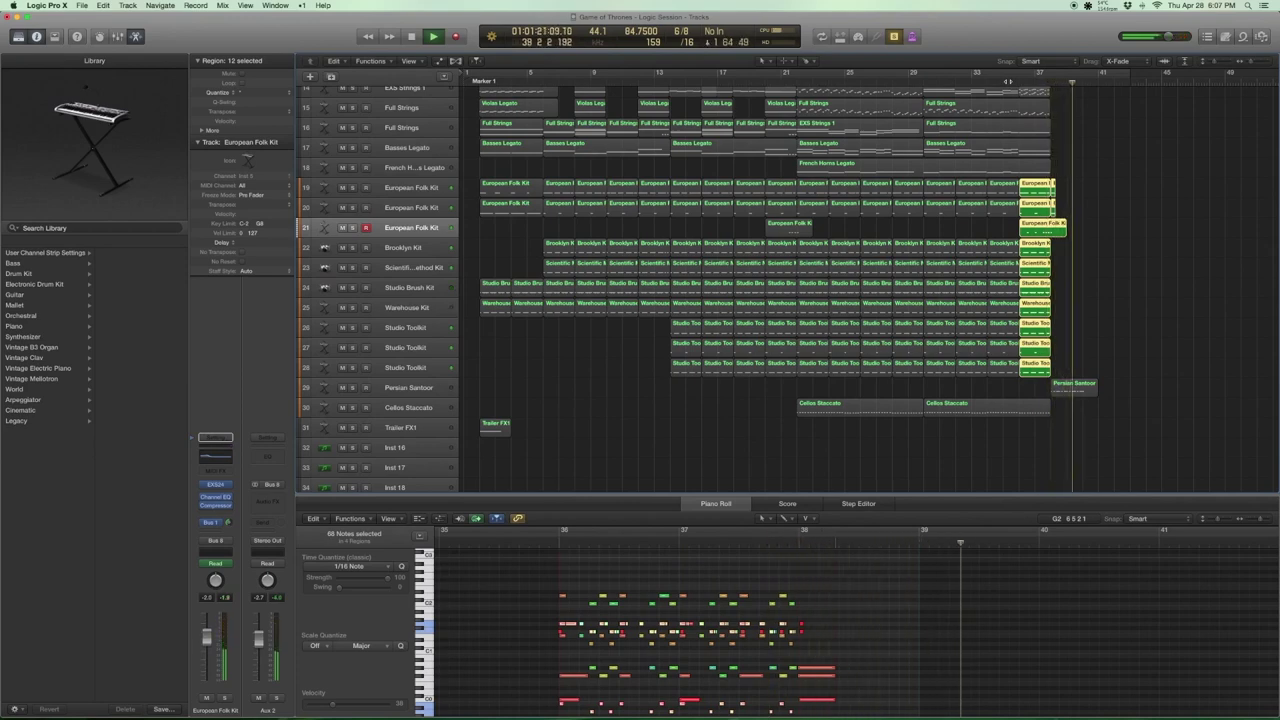
Show and hide track 21's volume automation, then open the Persian Santoor region's notes.
{"action": "key", "text": "space"}
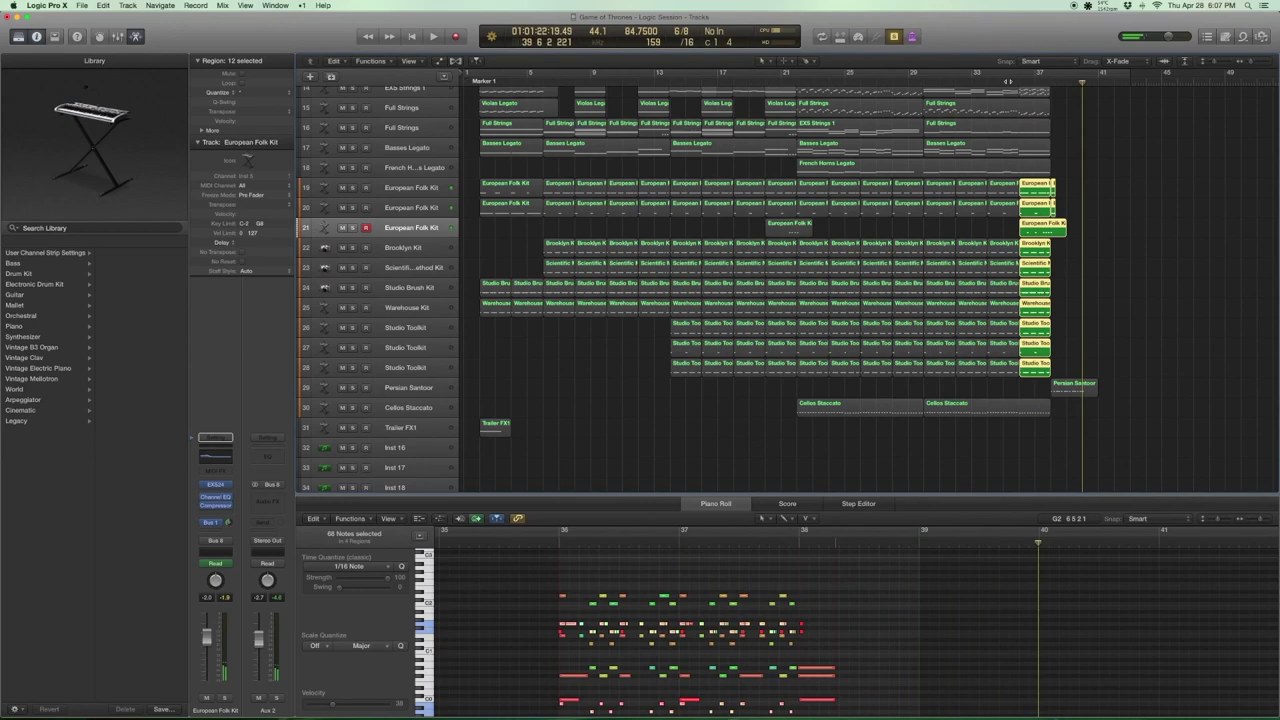
{"action": "left_click", "coordinate": [423, 229]}
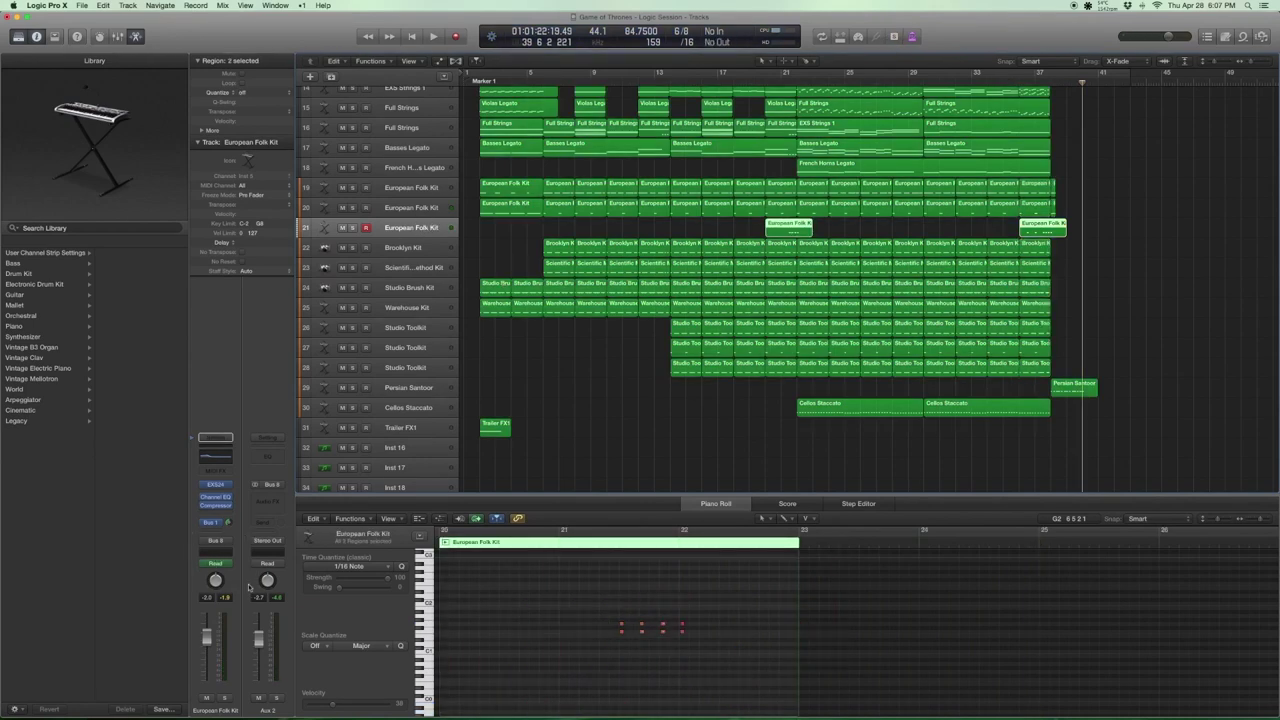
{"action": "key", "text": "a"}
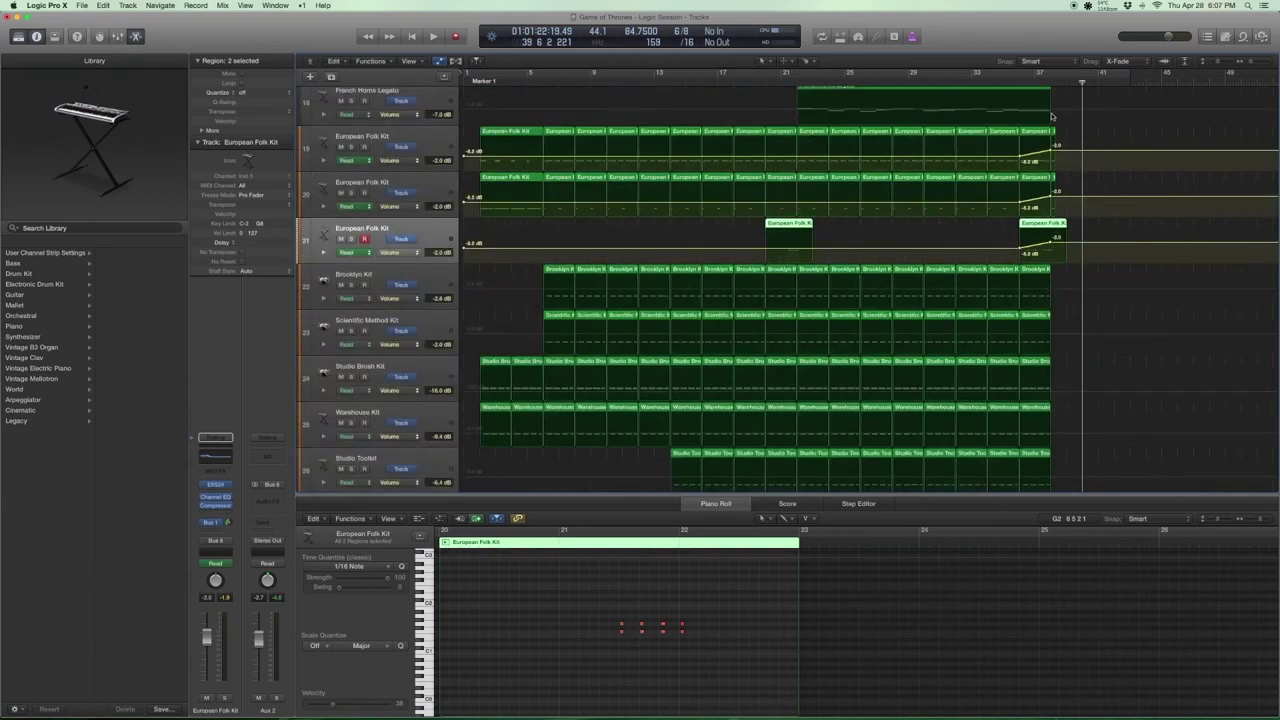
{"action": "key", "text": "a"}
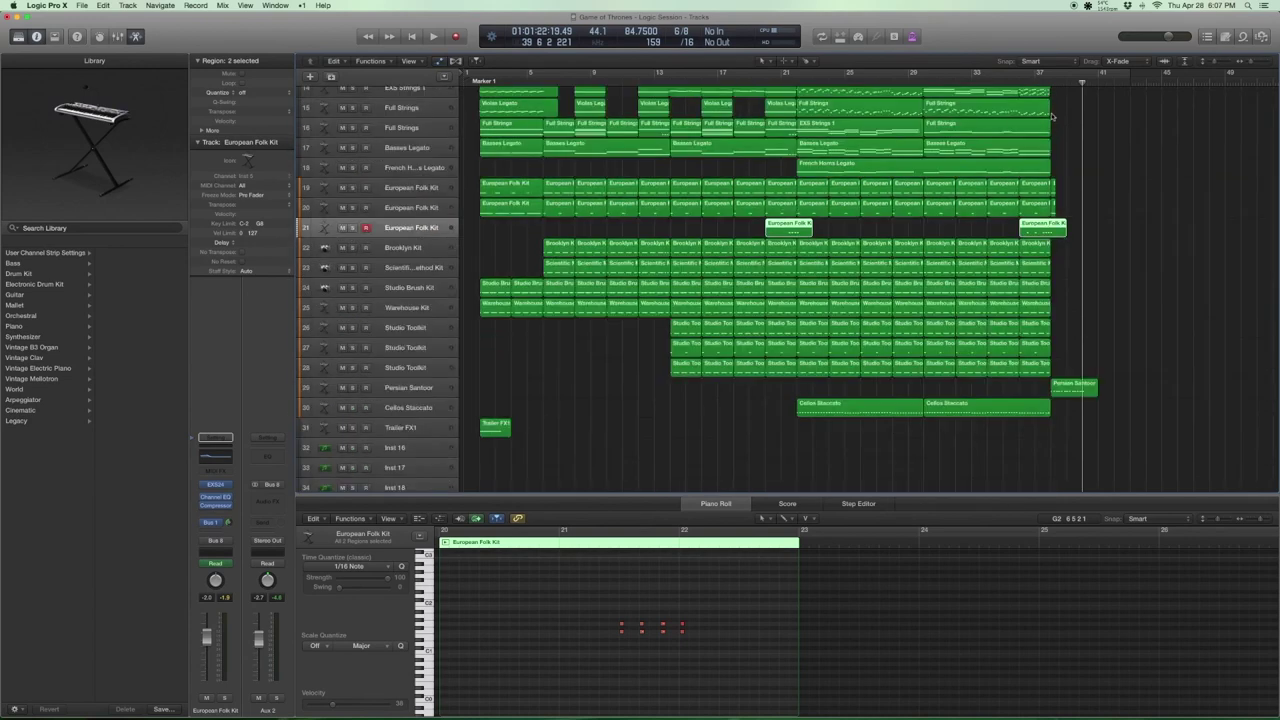
{"action": "left_click", "coordinate": [1066, 390]}
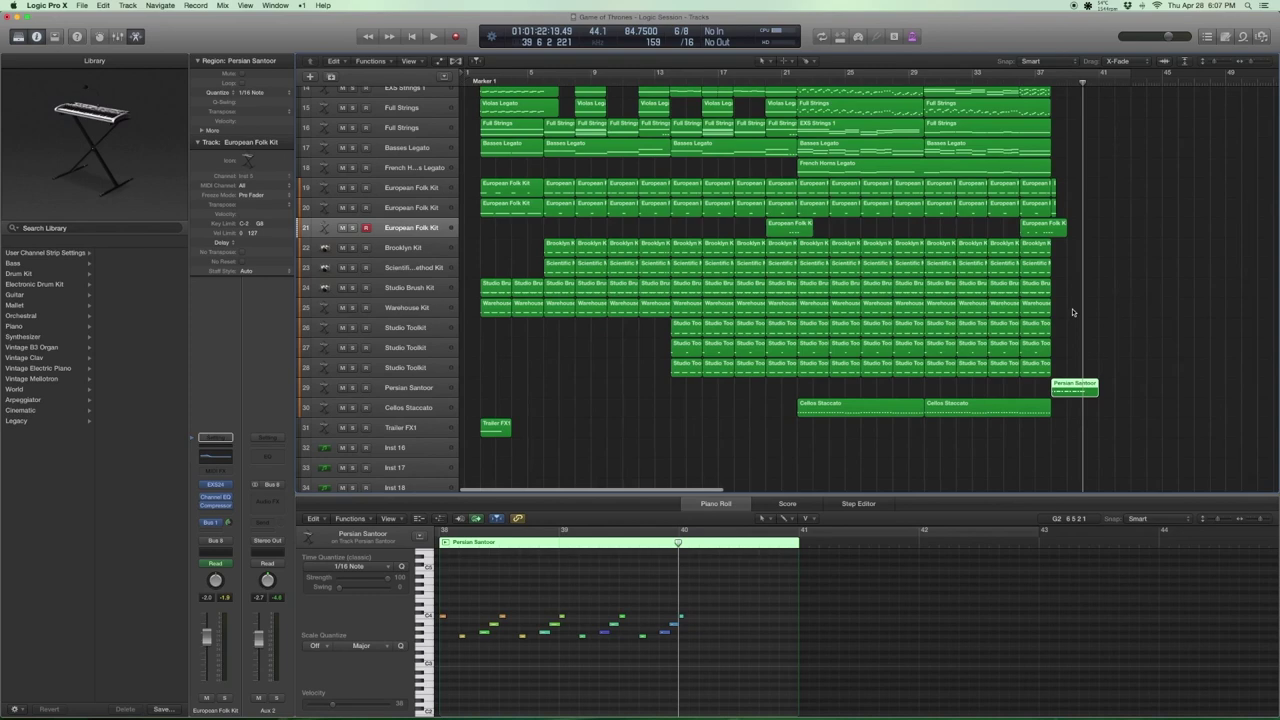
Play the Persian Santoor region from bar 38, stopping near bar 40.
{"action": "left_click", "coordinate": [434, 387]}
{"action": "left_click", "coordinate": [1156, 398]}
{"action": "left_click", "coordinate": [1088, 391]}
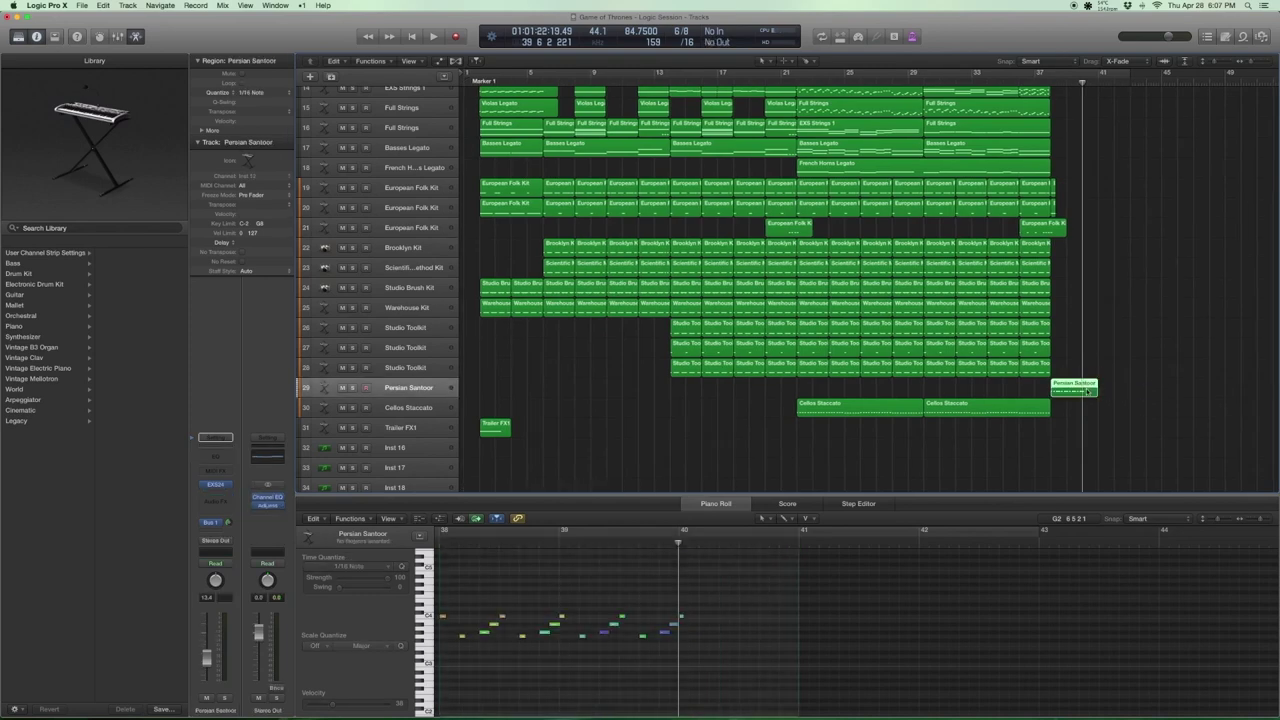
{"action": "key", "text": "comma"}
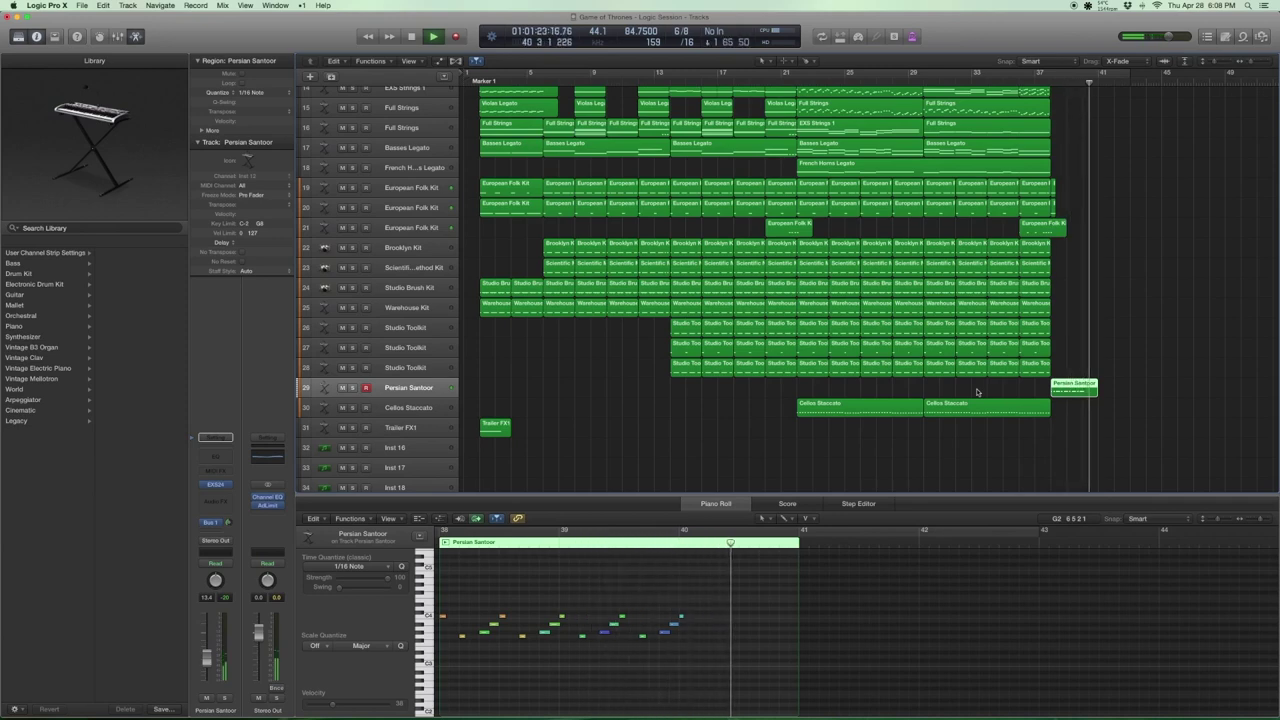
{"action": "key", "text": "space"}
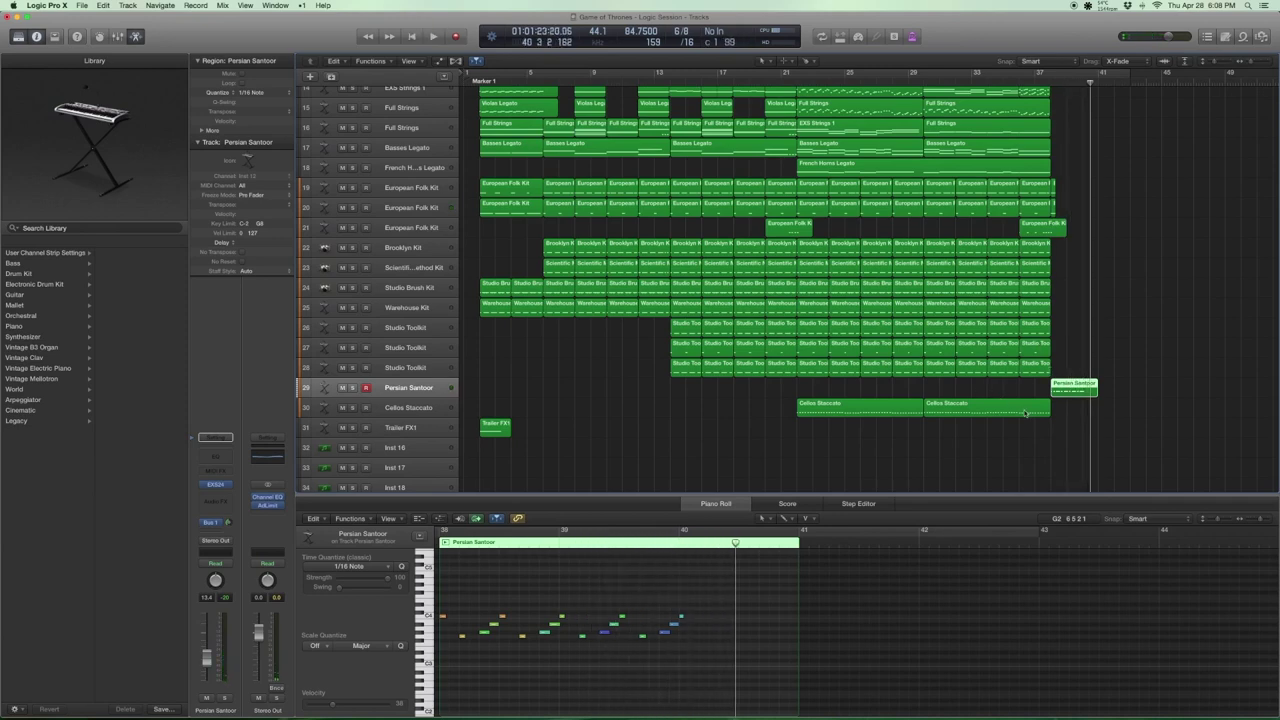
{"action": "scroll", "coordinate": [1048, 318], "scroll_direction": "up", "scroll_amount": 5}
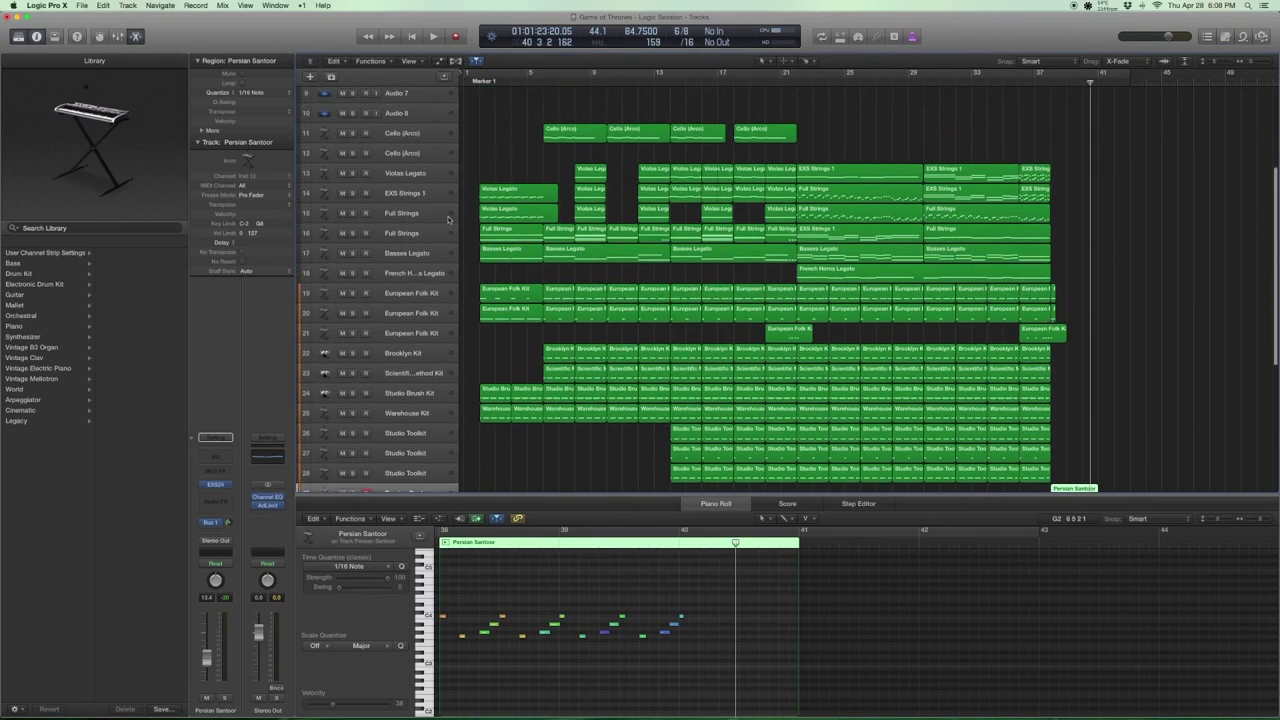
Zoom in on tracks 10–24 and return the playhead to the project start.
{"action": "scroll", "coordinate": [448, 218], "scroll_direction": "down", "scroll_amount": 1}
{"action": "left_click_drag", "start_coordinate": [473, 111], "coordinate": [553, 416]}
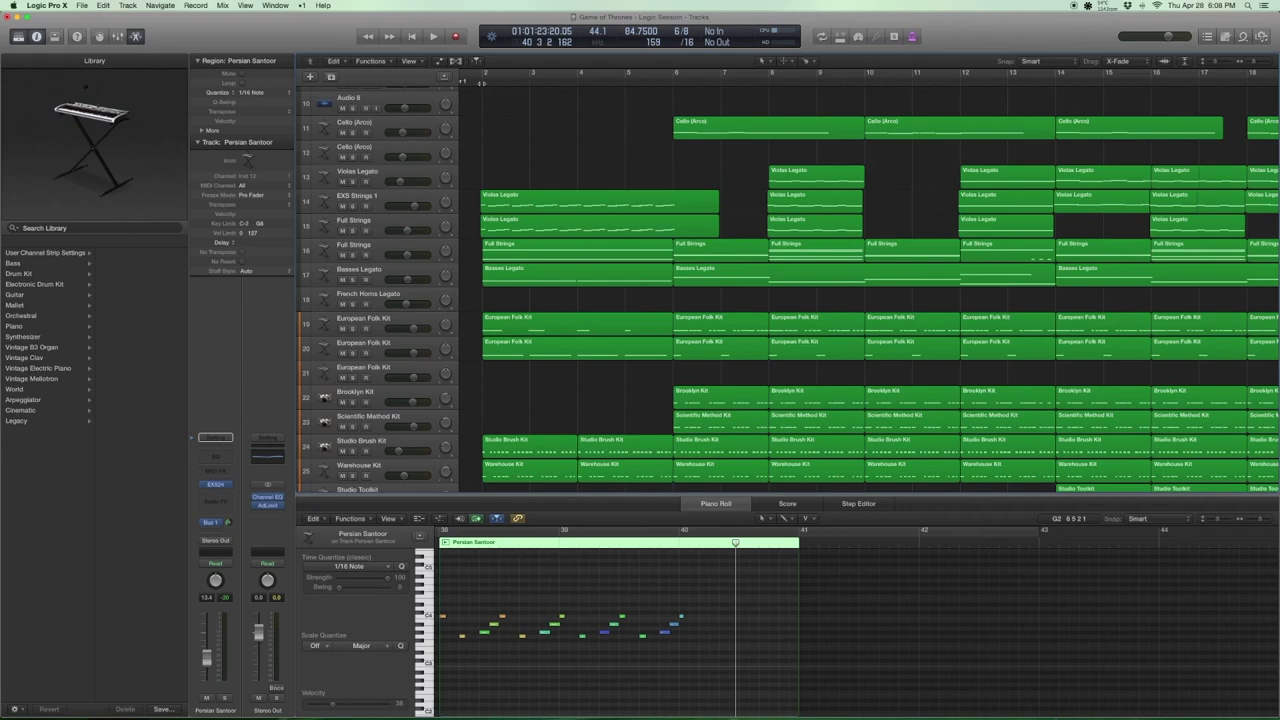
{"action": "key", "text": "Return"}
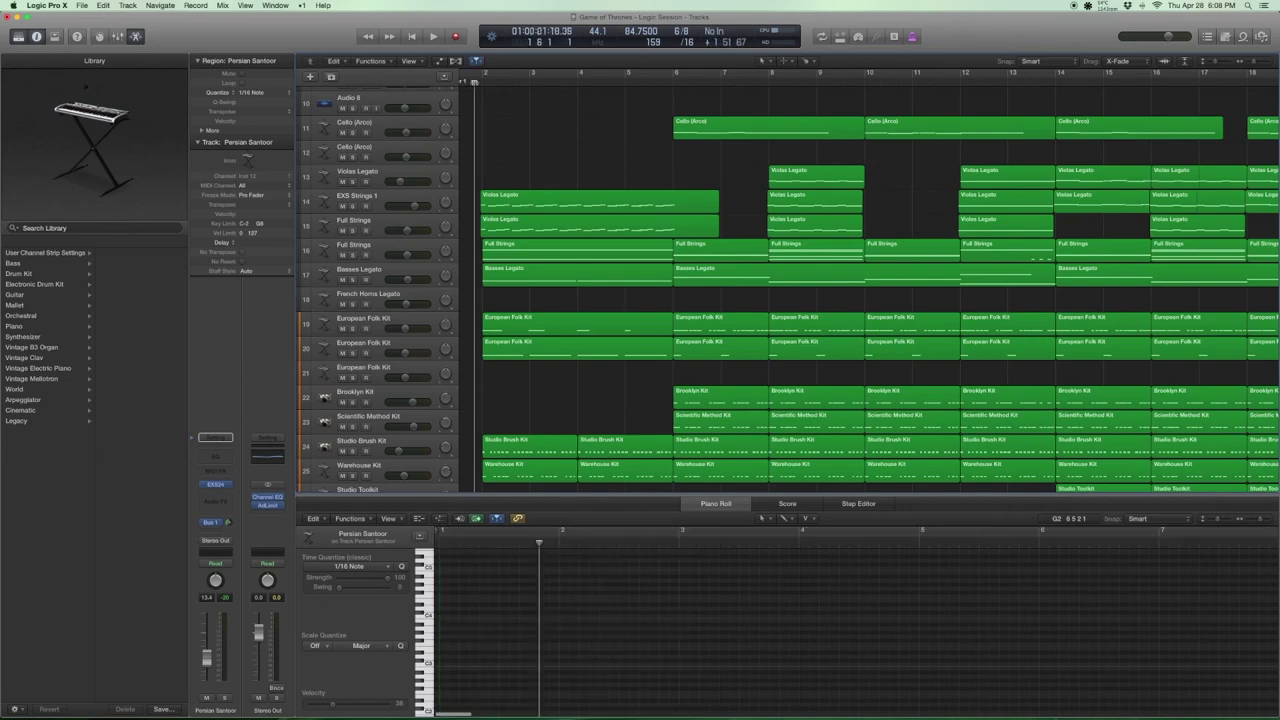
View the Basses Legato, Full Strings, Violas Legato and EXS Strings 1 notes in turn.
{"action": "left_click", "coordinate": [494, 279]}
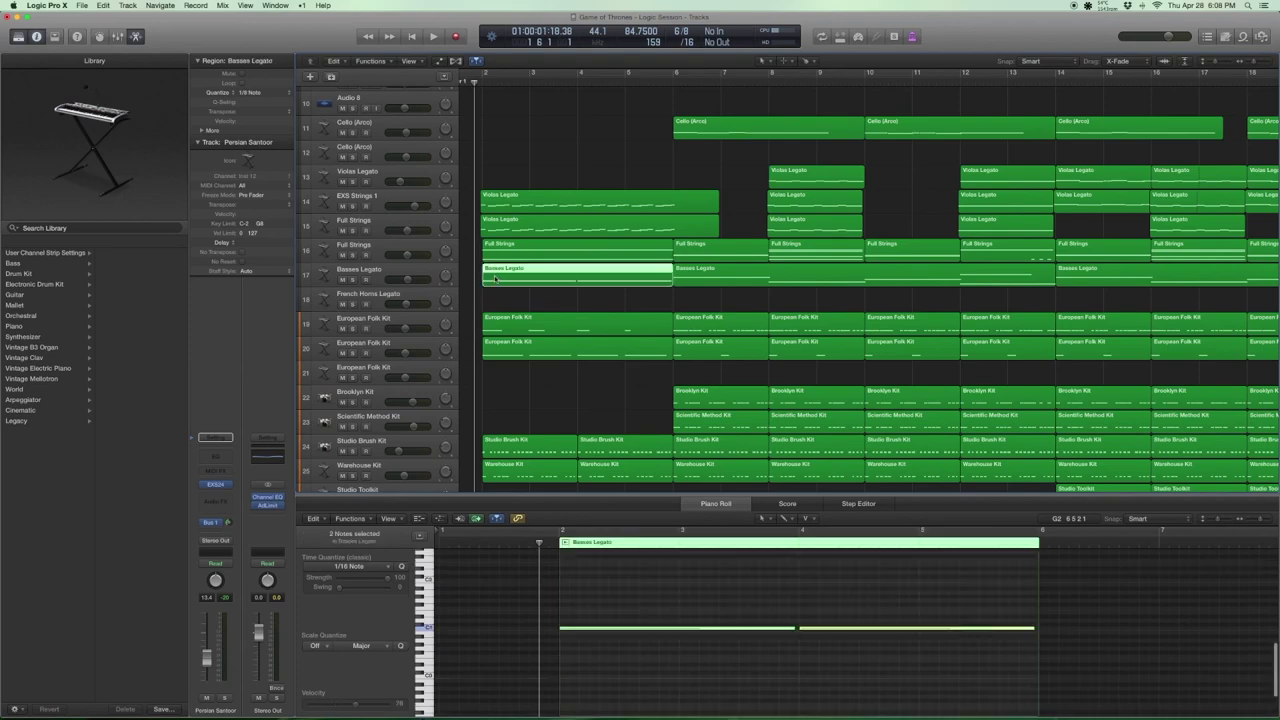
{"action": "left_click", "coordinate": [409, 248]}
{"action": "left_click", "coordinate": [415, 232]}
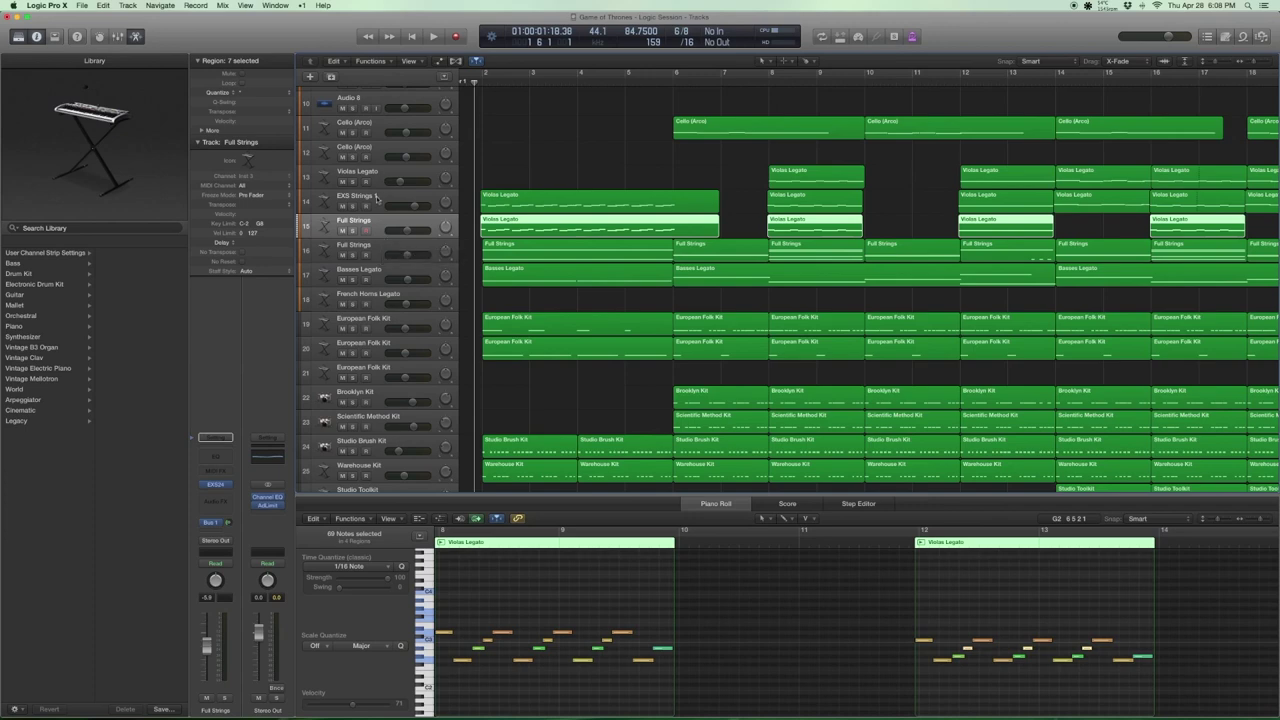
{"action": "left_click", "coordinate": [377, 197]}
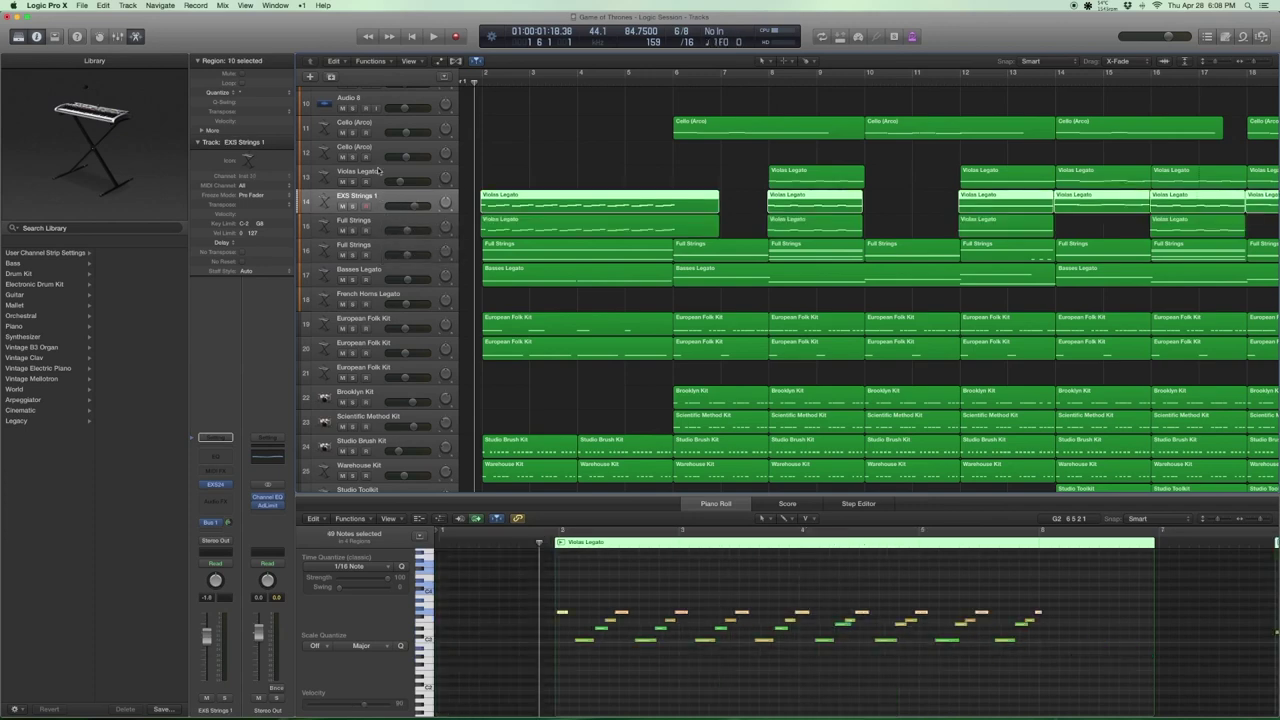
View the Violas Legato notes, then the Cello (Arco) notes with its Pop Strings patch.
{"action": "left_click", "coordinate": [378, 172]}
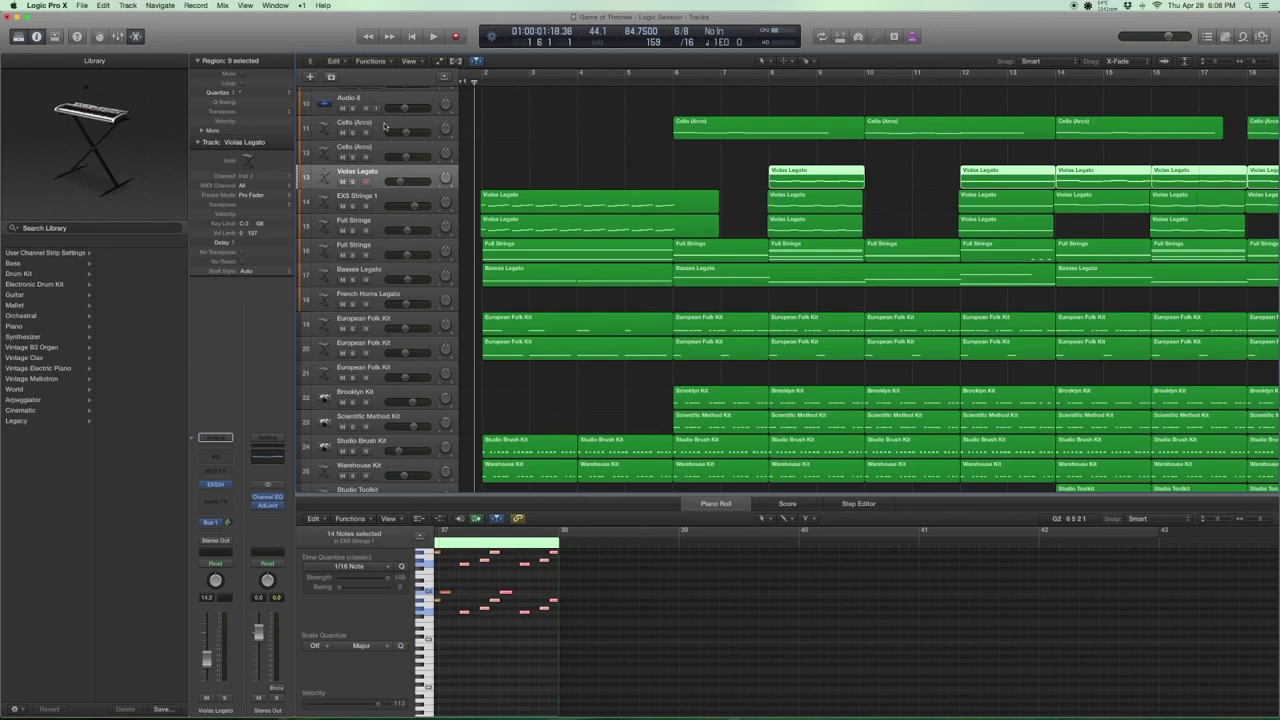
{"action": "left_click", "coordinate": [384, 125]}
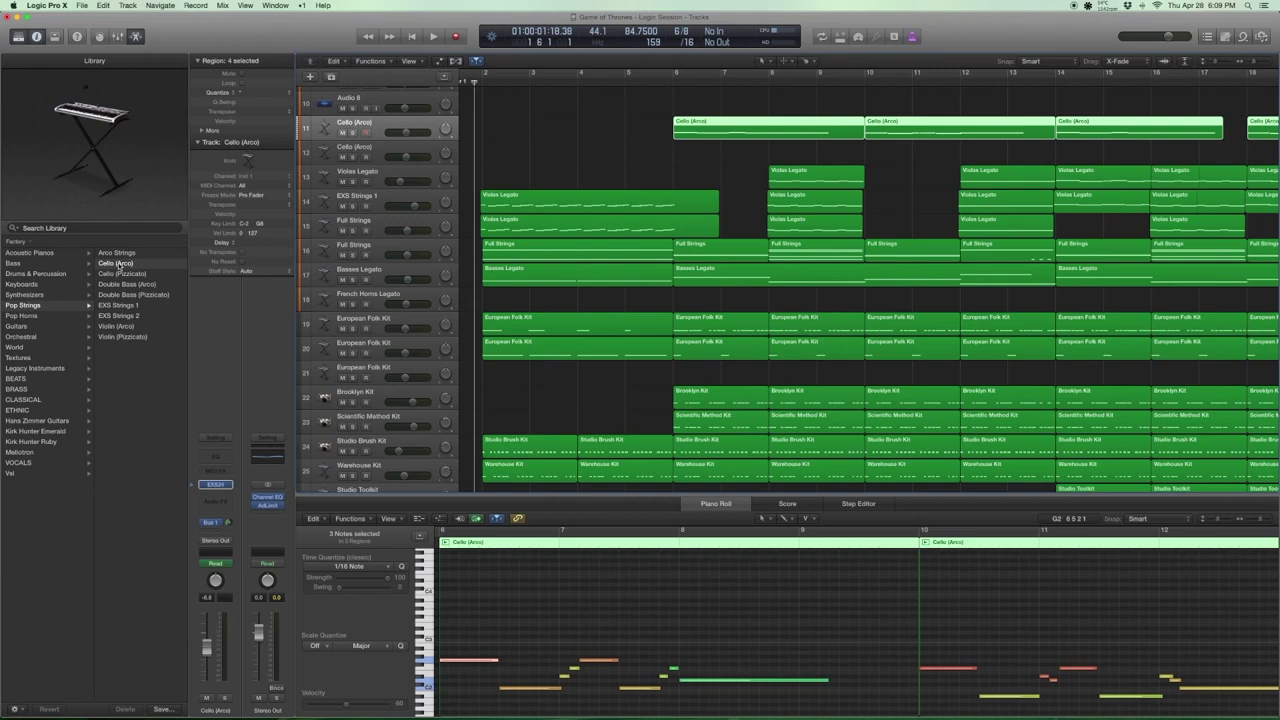
{"action": "scroll", "coordinate": [630, 148], "scroll_direction": "up", "scroll_amount": 1}
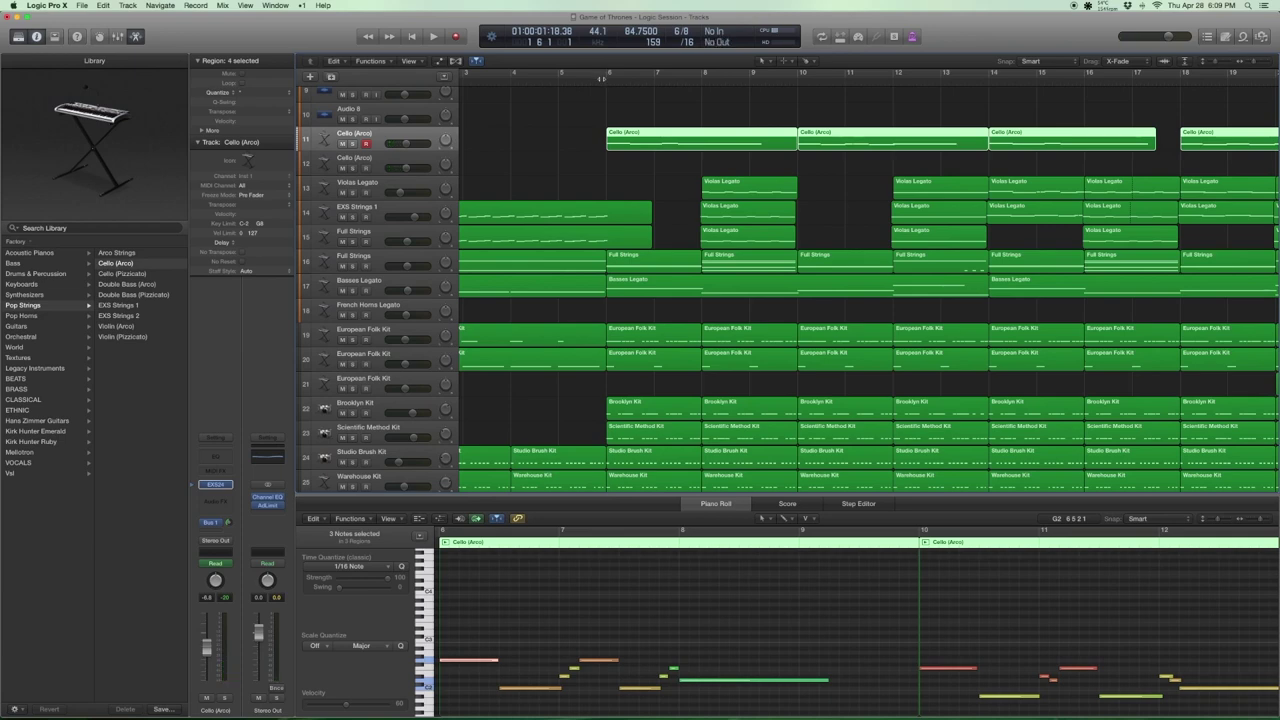
{"action": "key", "text": "a"}
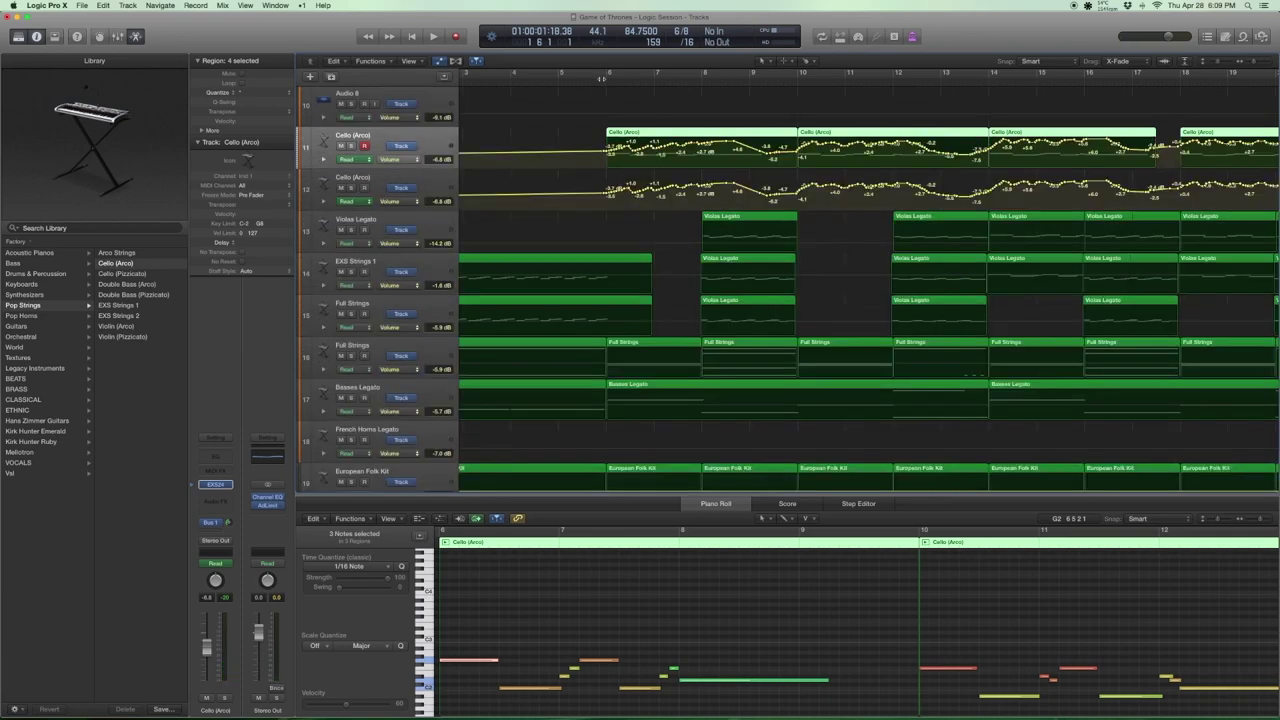
{"action": "scroll", "coordinate": [563, 163], "scroll_direction": "right", "scroll_amount": 5}
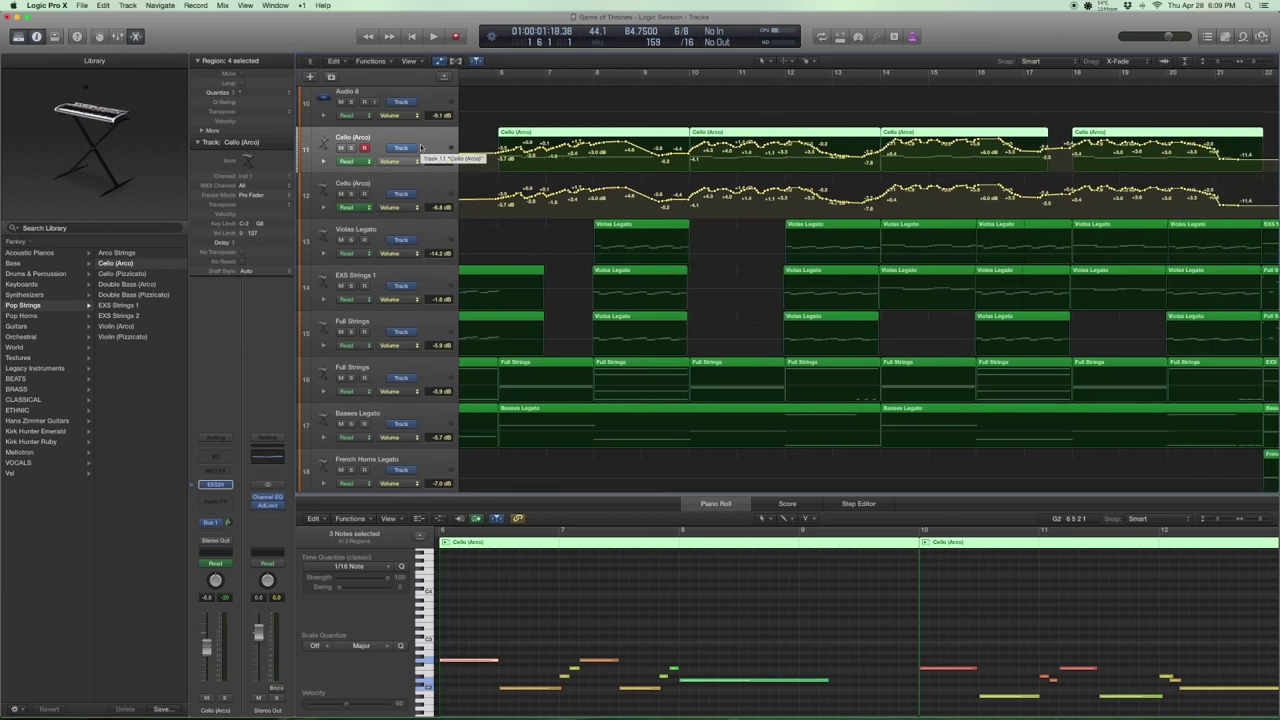
{"action": "scroll", "coordinate": [421, 147], "scroll_direction": "down", "scroll_amount": 1}
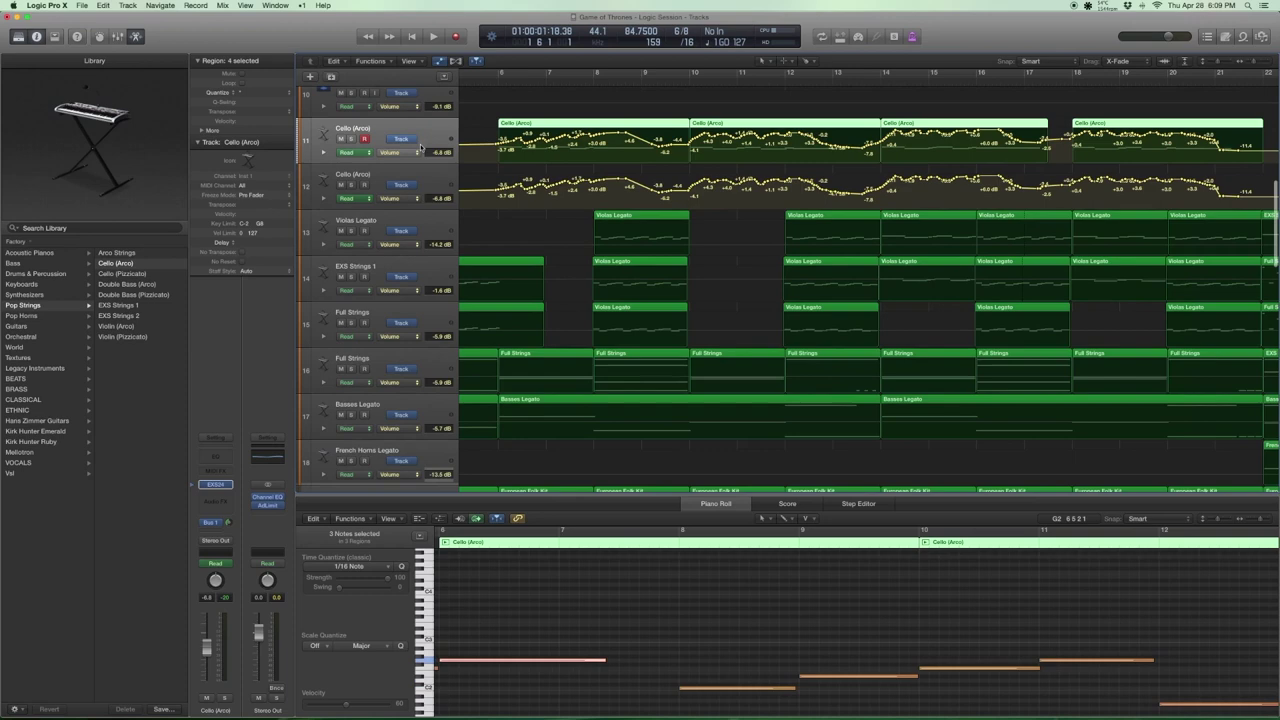
{"action": "key", "text": "Down"}
{"action": "scroll", "coordinate": [424, 147], "scroll_direction": "down", "scroll_amount": 1}
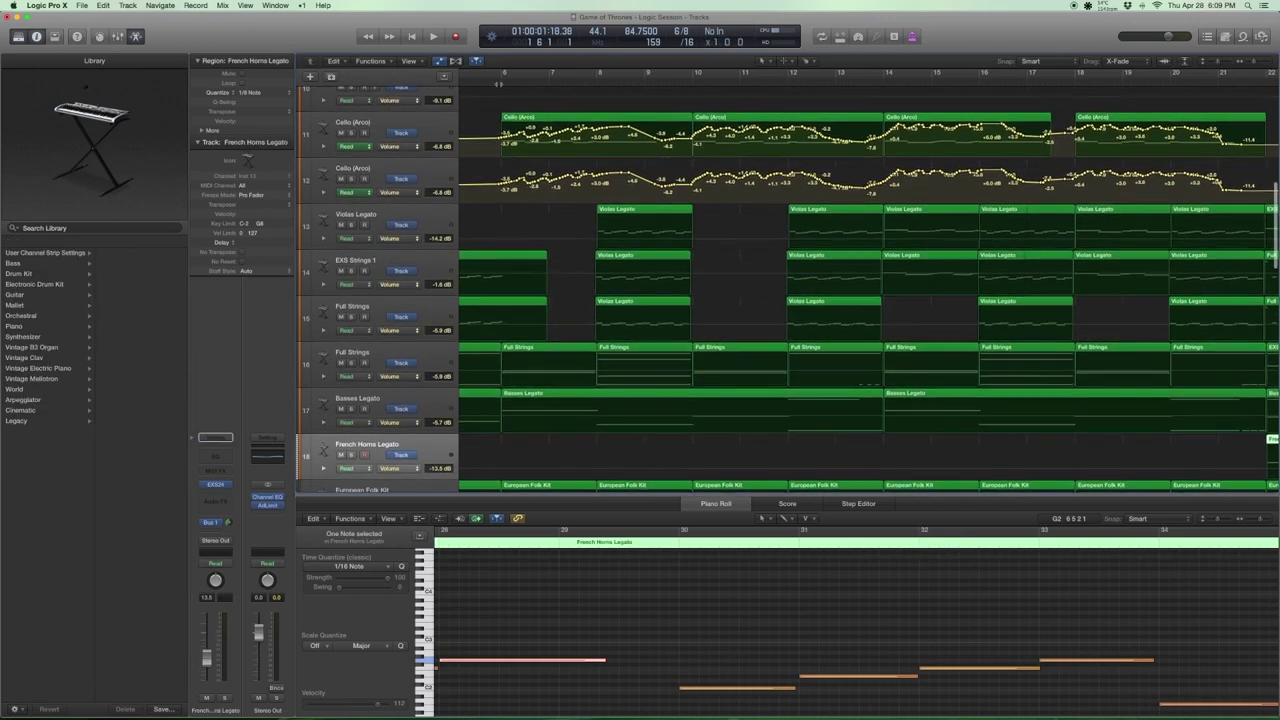
{"action": "scroll", "coordinate": [868, 280], "scroll_direction": "right", "scroll_amount": 1}
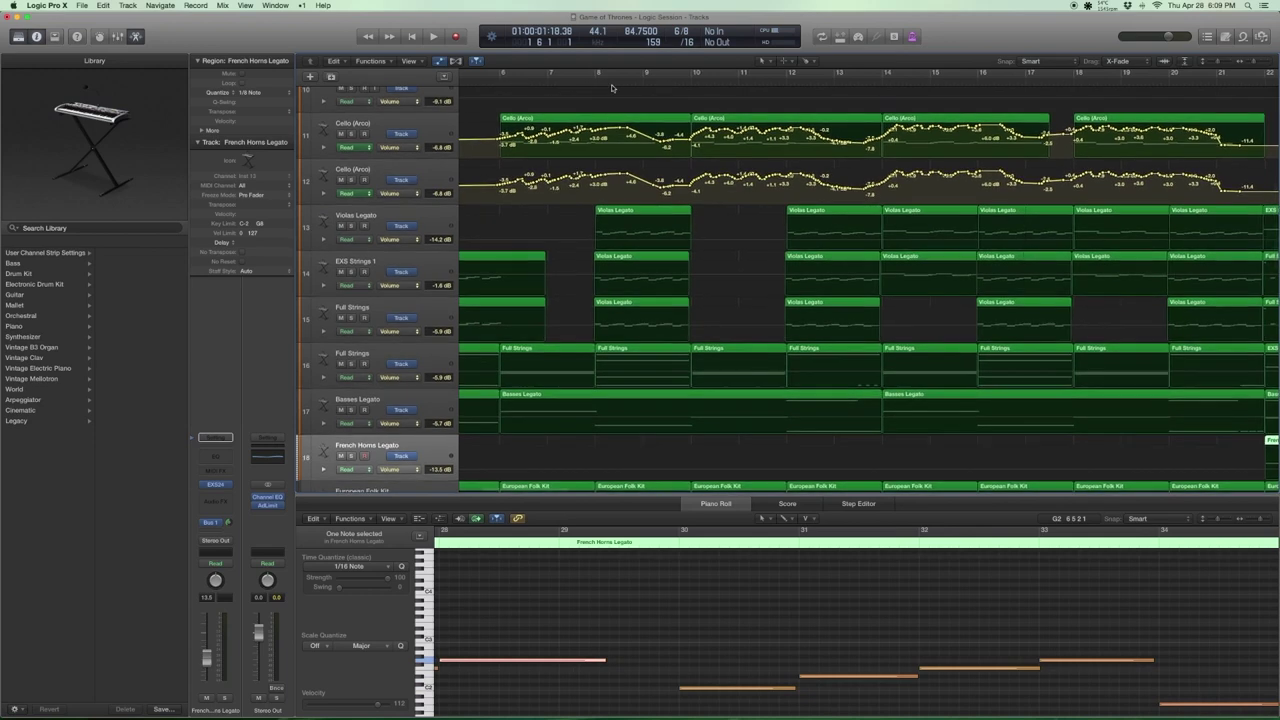
{"action": "scroll", "coordinate": [868, 280], "scroll_direction": "up", "scroll_amount": 1}
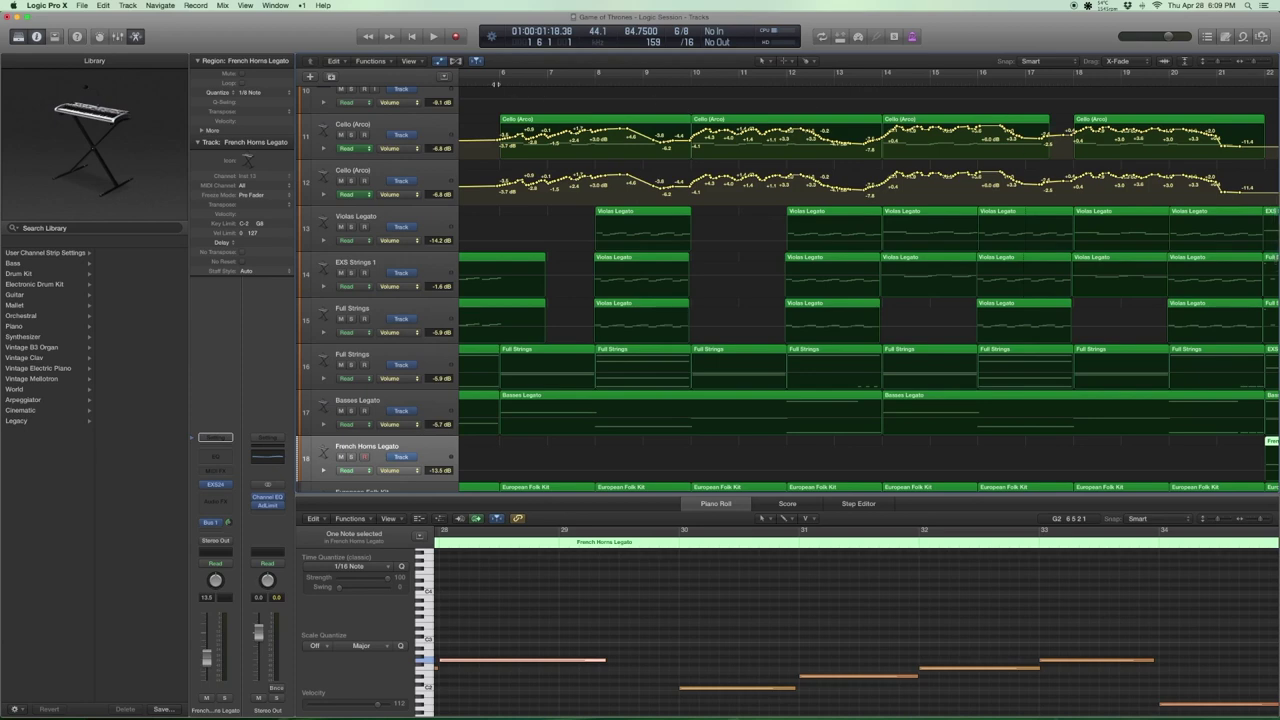
{"action": "key", "text": "a"}
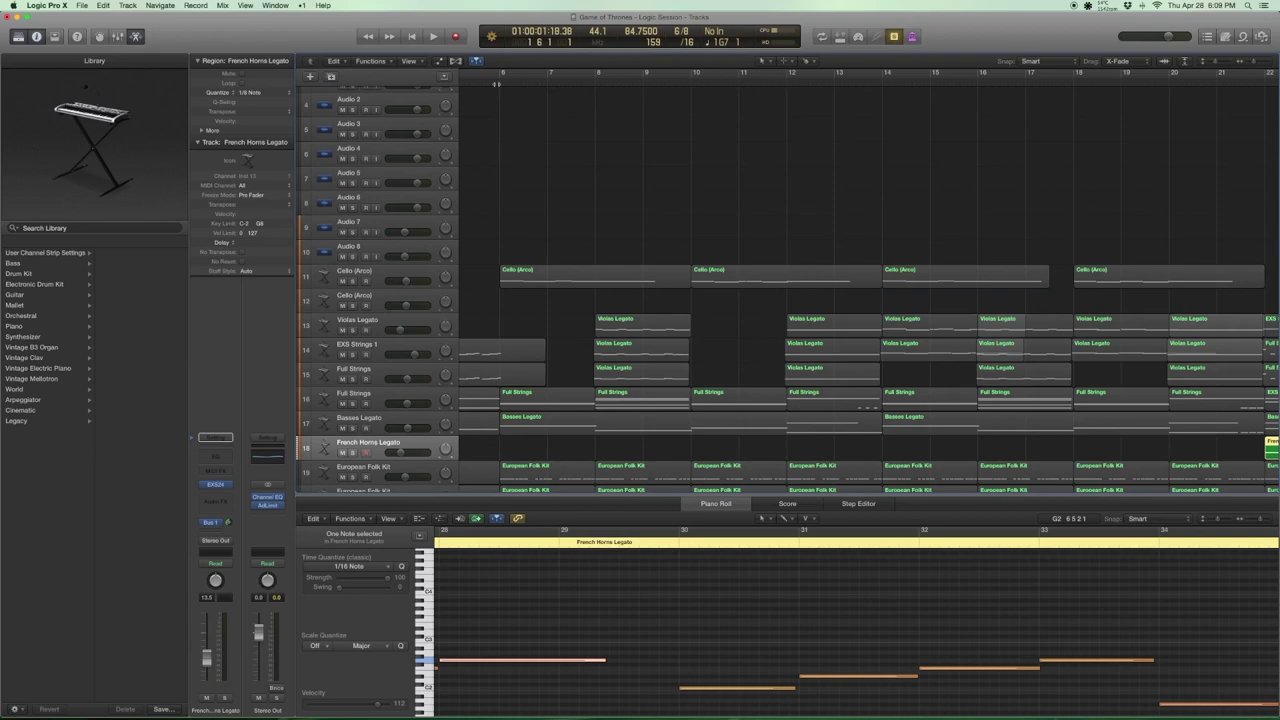
Solo and play the Cello (Arco) part, then unsolo, deselect and zoom out to the full arrangement.
{"action": "left_click", "coordinate": [371, 276]}
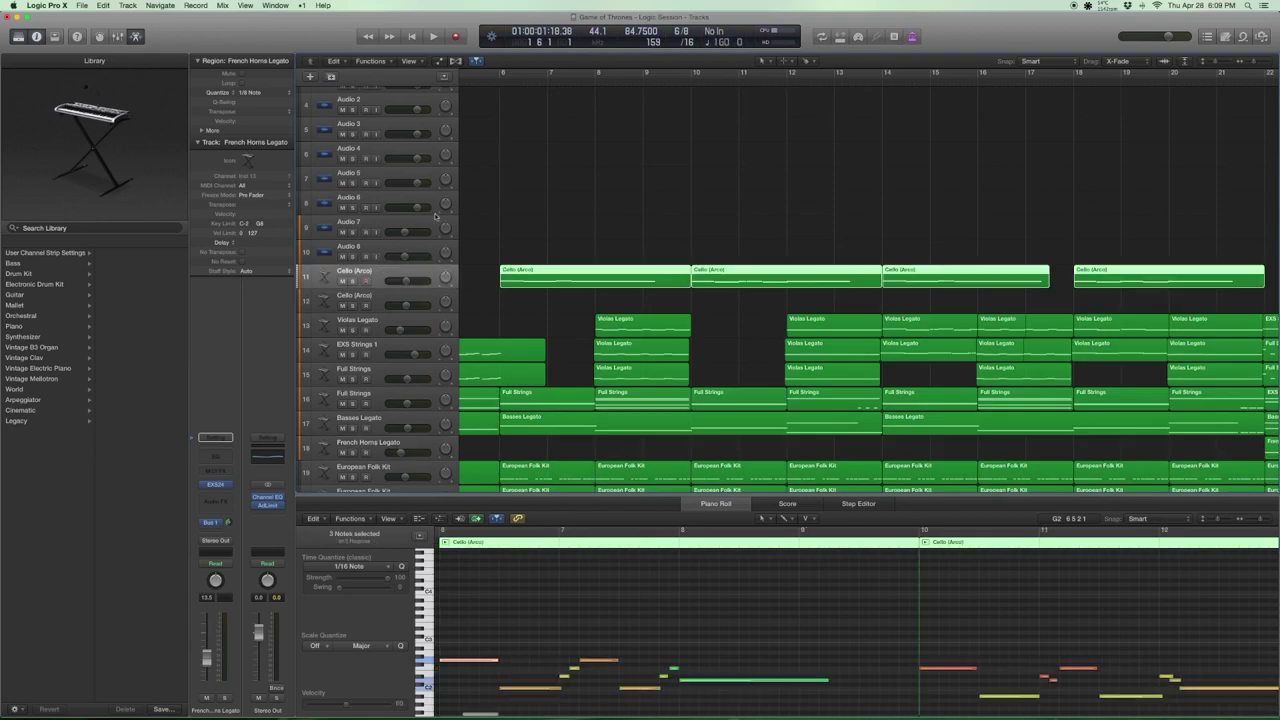
{"action": "key", "text": "space"}
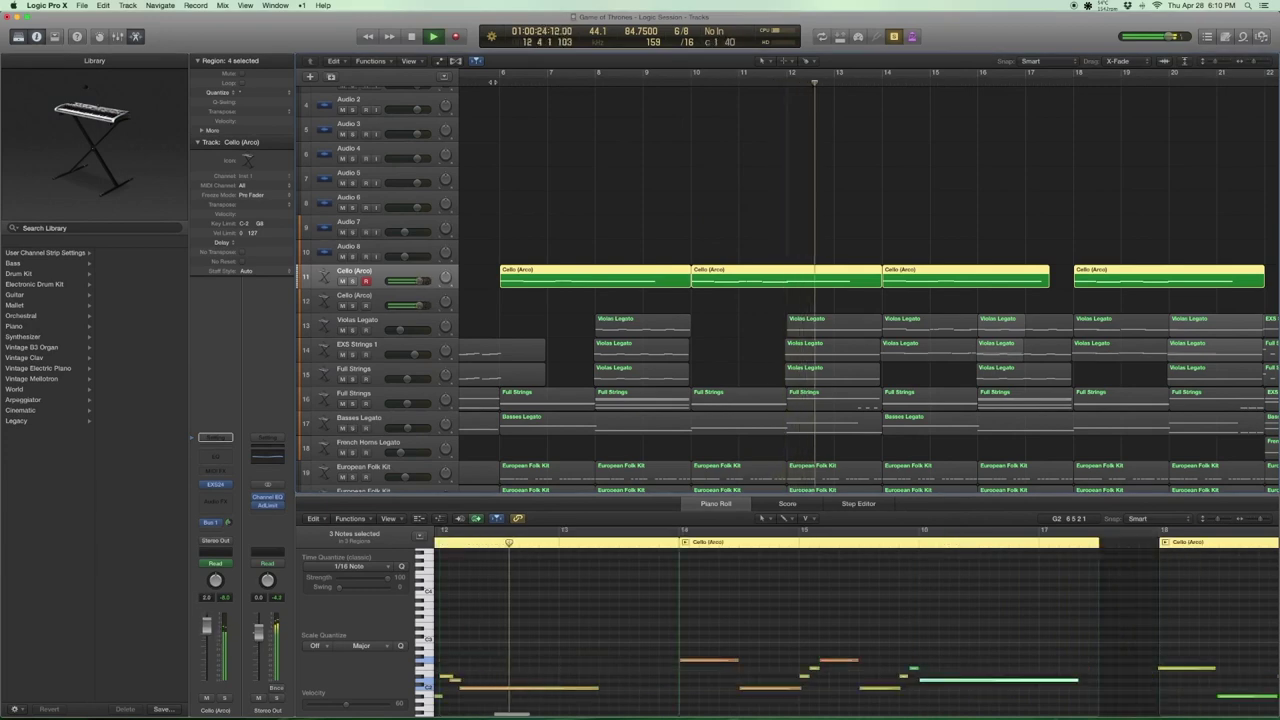
{"action": "key", "text": "space"}
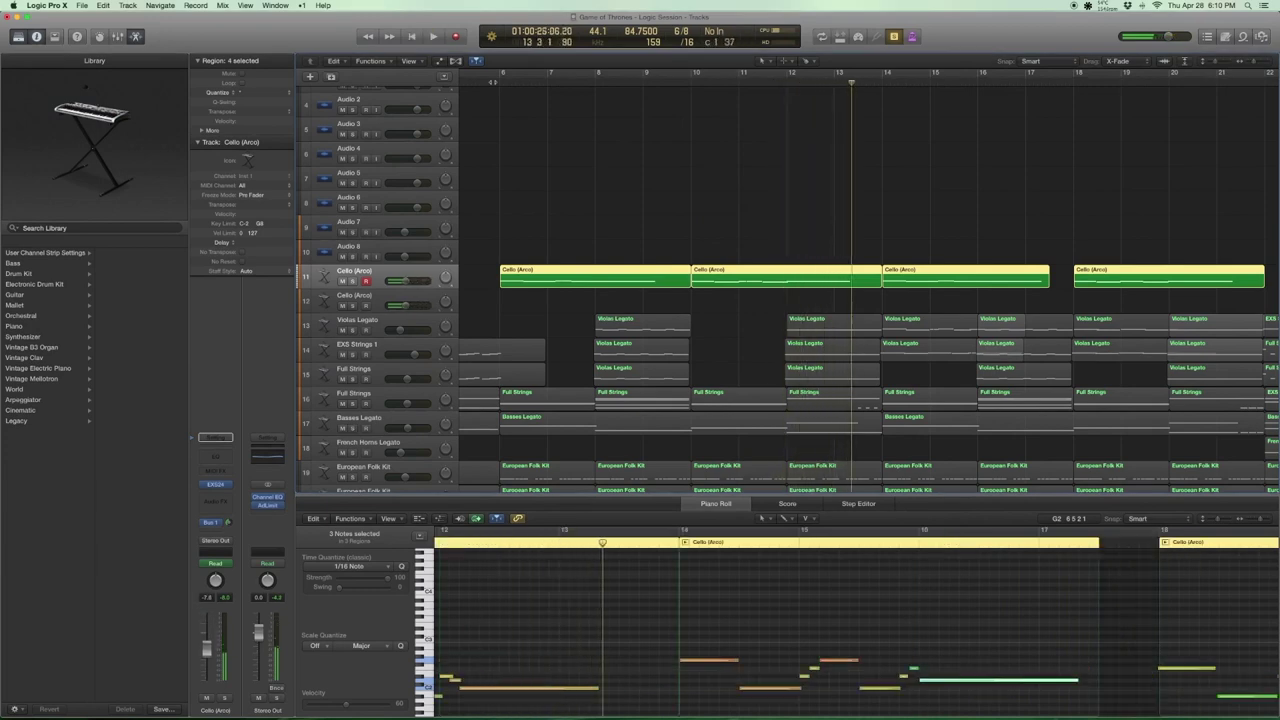
{"action": "key", "text": "ctrl+s"}
{"action": "scroll", "coordinate": [522, 115], "scroll_direction": "left", "scroll_amount": 3}
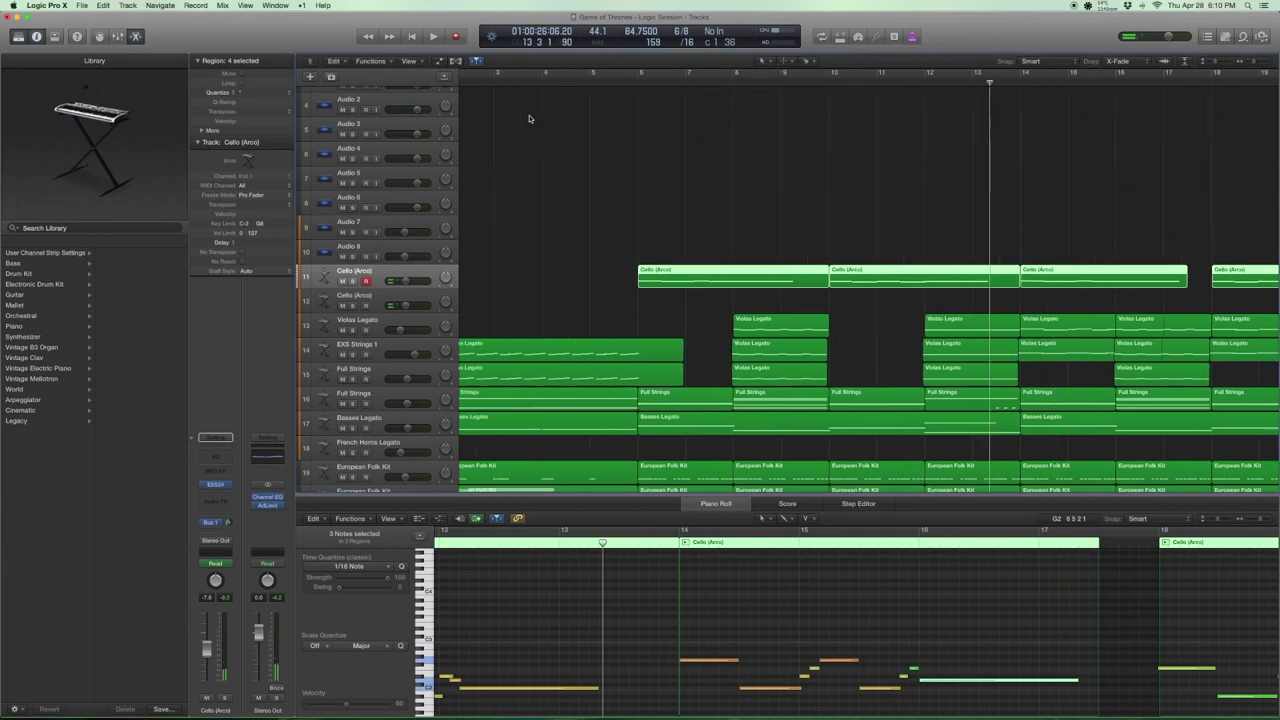
{"action": "left_click", "coordinate": [588, 147]}
{"action": "key", "text": "super+Left"}
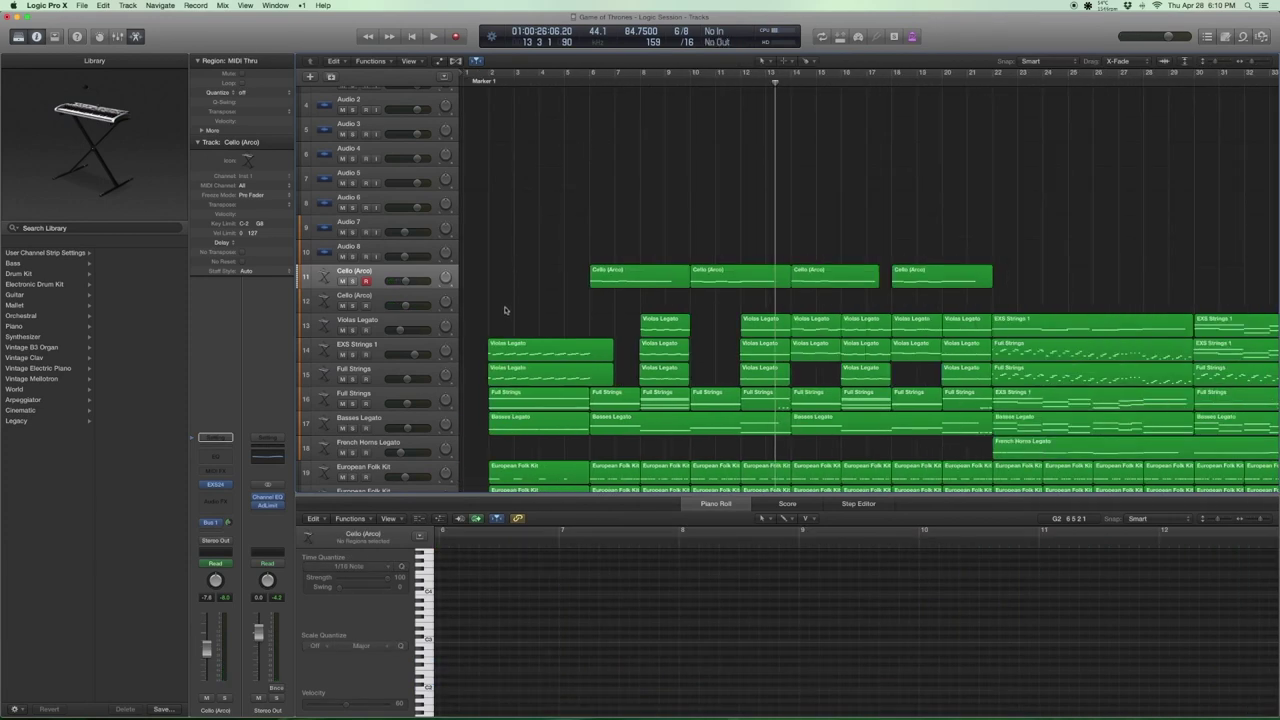
Solo and play the two opening Violas Legato regions, then unsolo and zoom in and back out.
{"action": "left_click_drag", "start_coordinate": [497, 302], "coordinate": [963, 405]}
{"action": "left_click", "coordinate": [400, 348]}
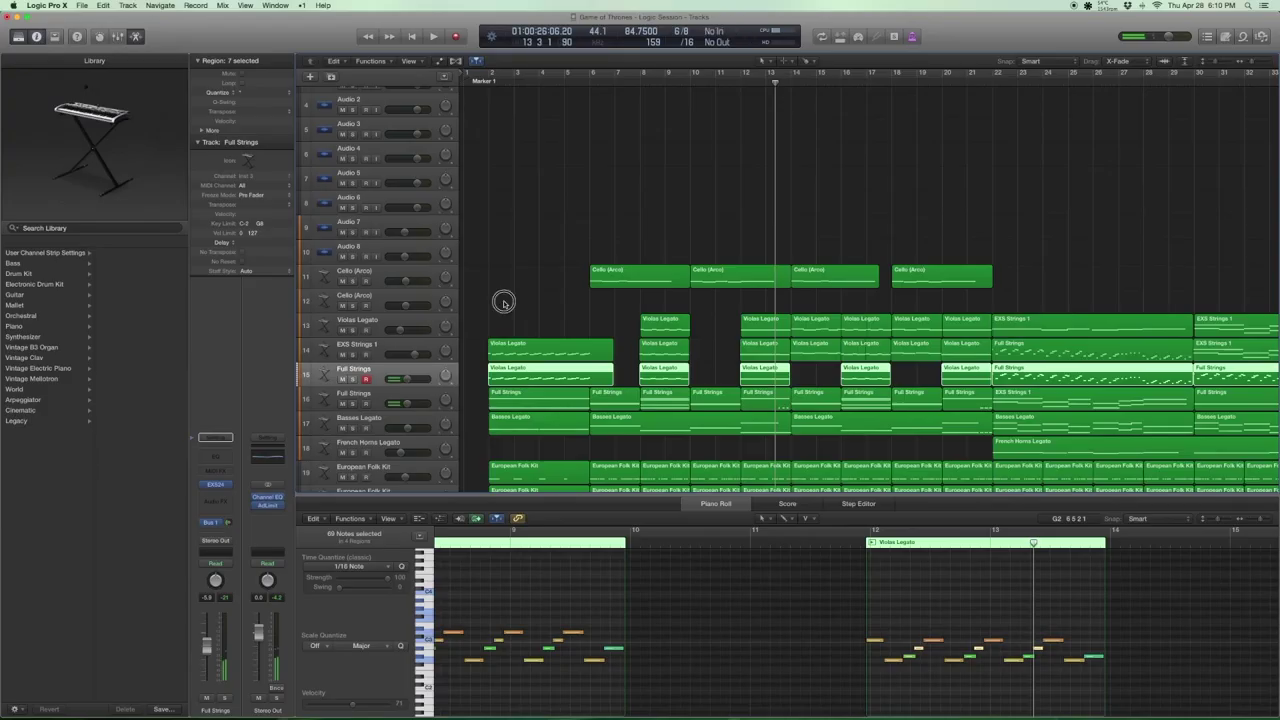
{"action": "key", "text": "ctrl+s"}
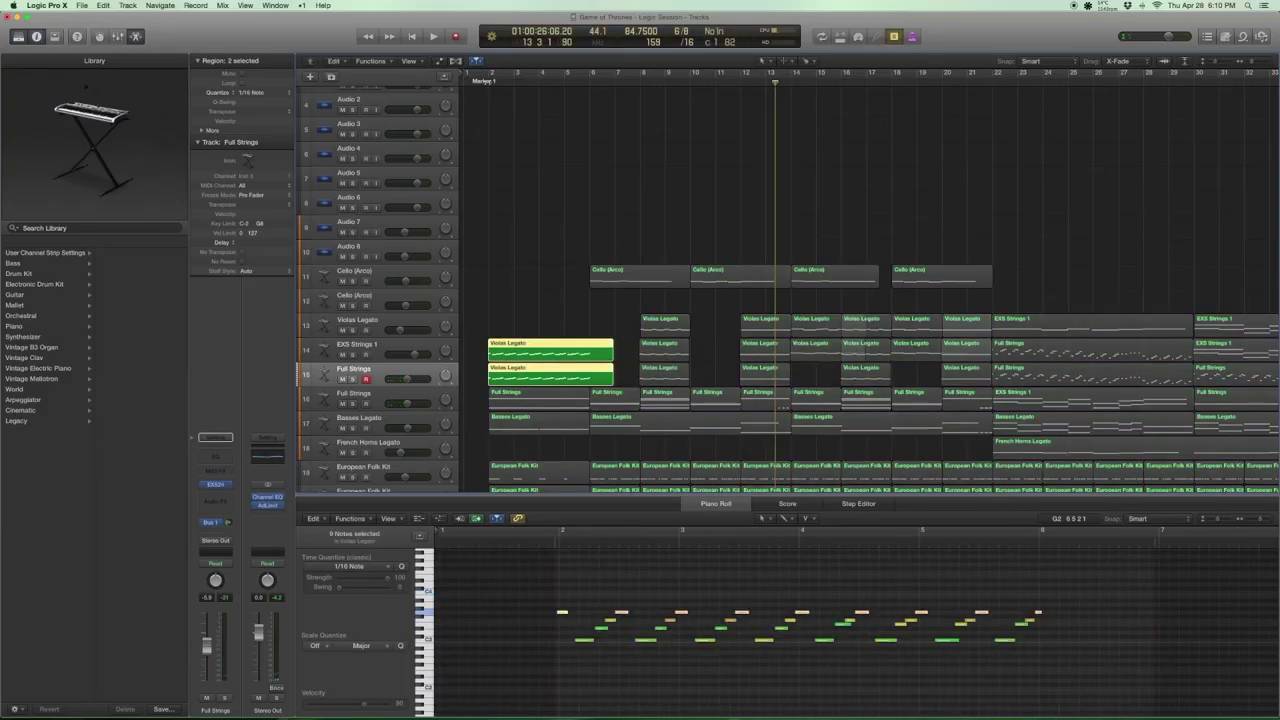
{"action": "key", "text": "shift+space"}
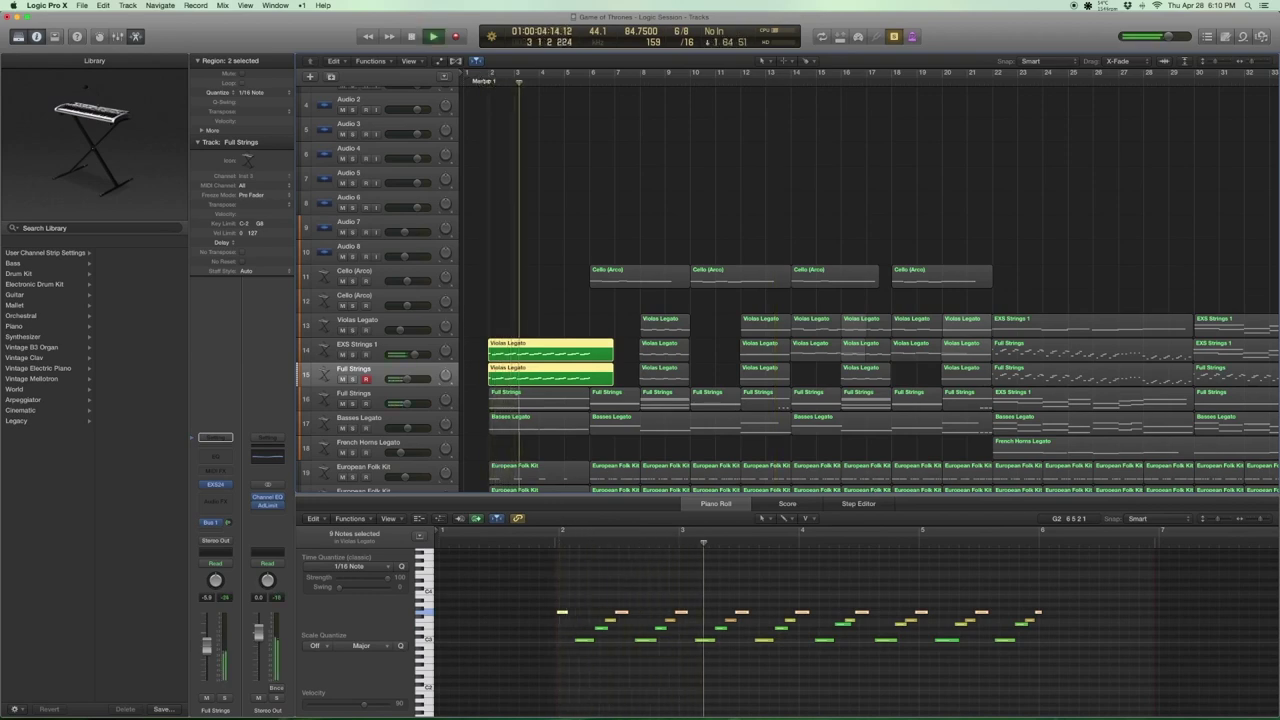
{"action": "key", "text": "space"}
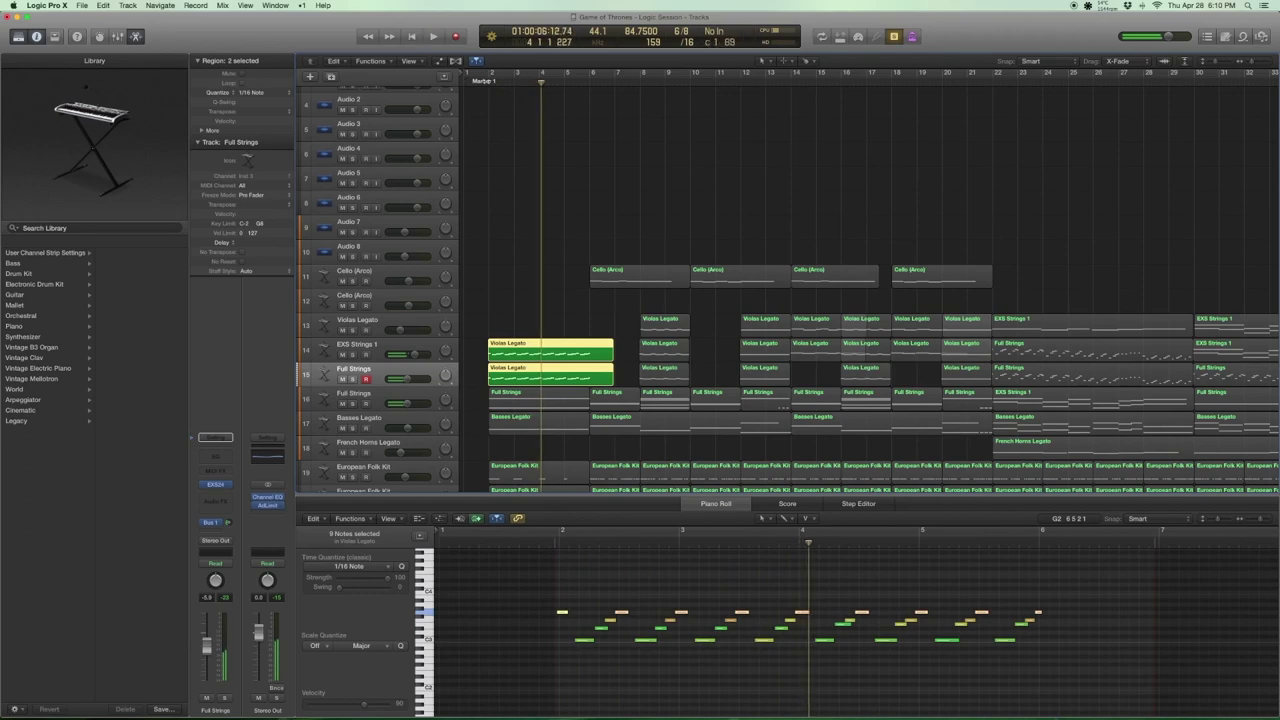
{"action": "key", "text": "ctrl+s"}
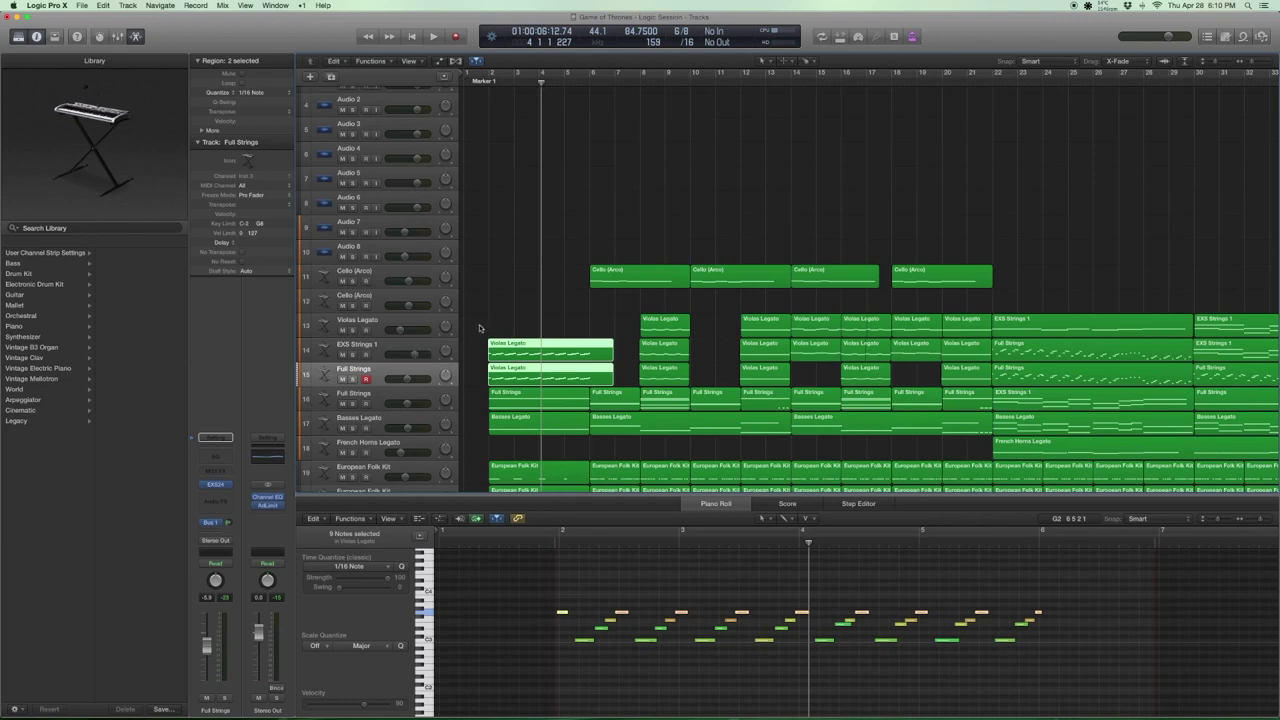
{"action": "key", "text": "z"}
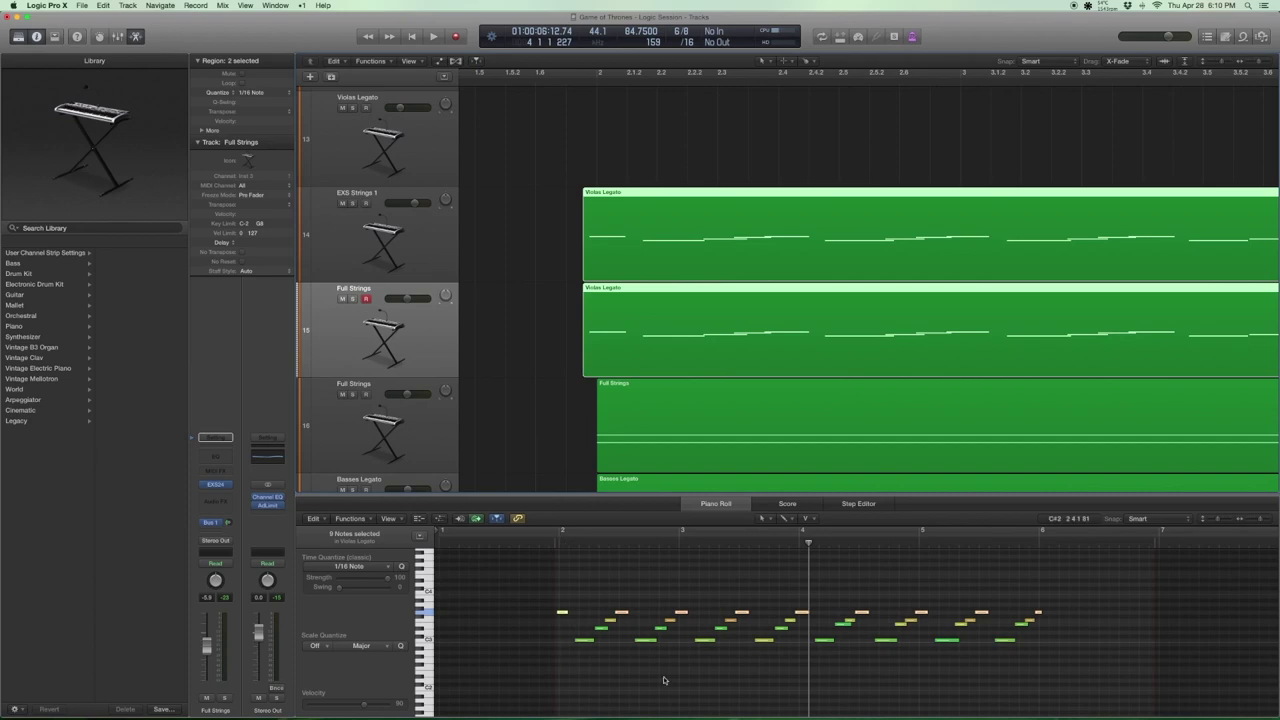
{"action": "key", "text": "z"}
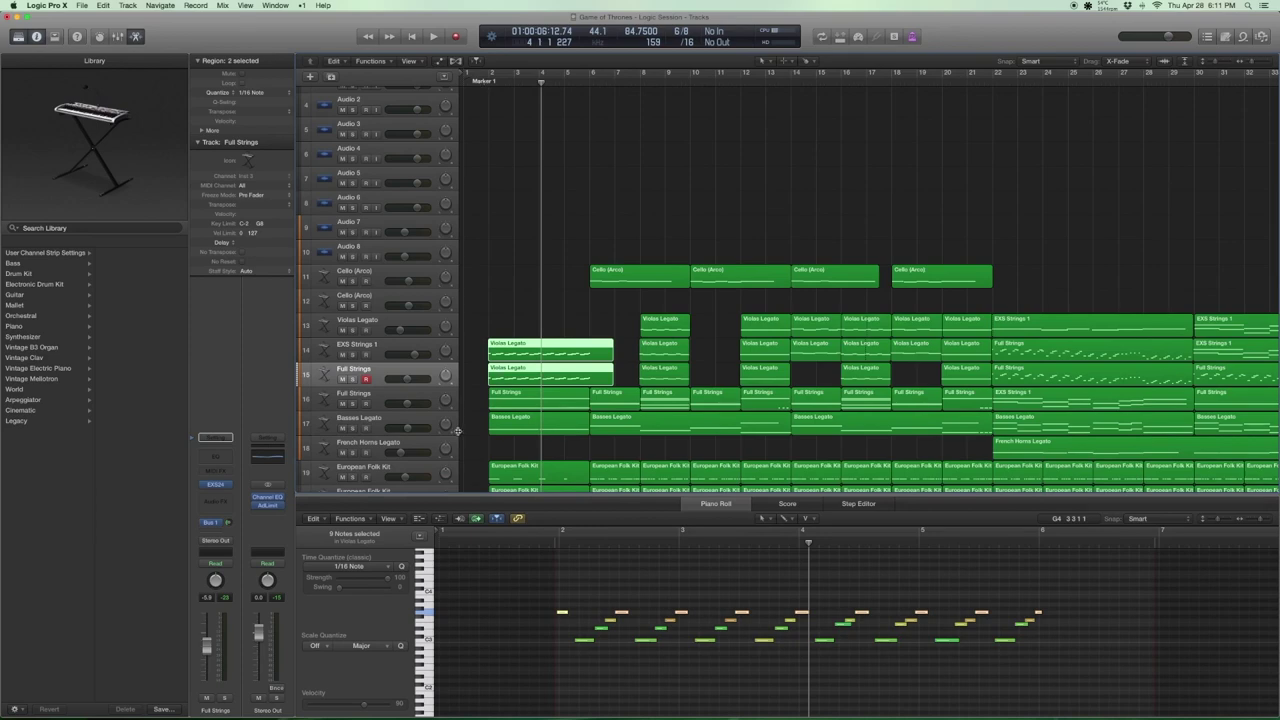
Solo and play the Full Strings regions on track 16, then turn solo off.
{"action": "left_click", "coordinate": [418, 399]}
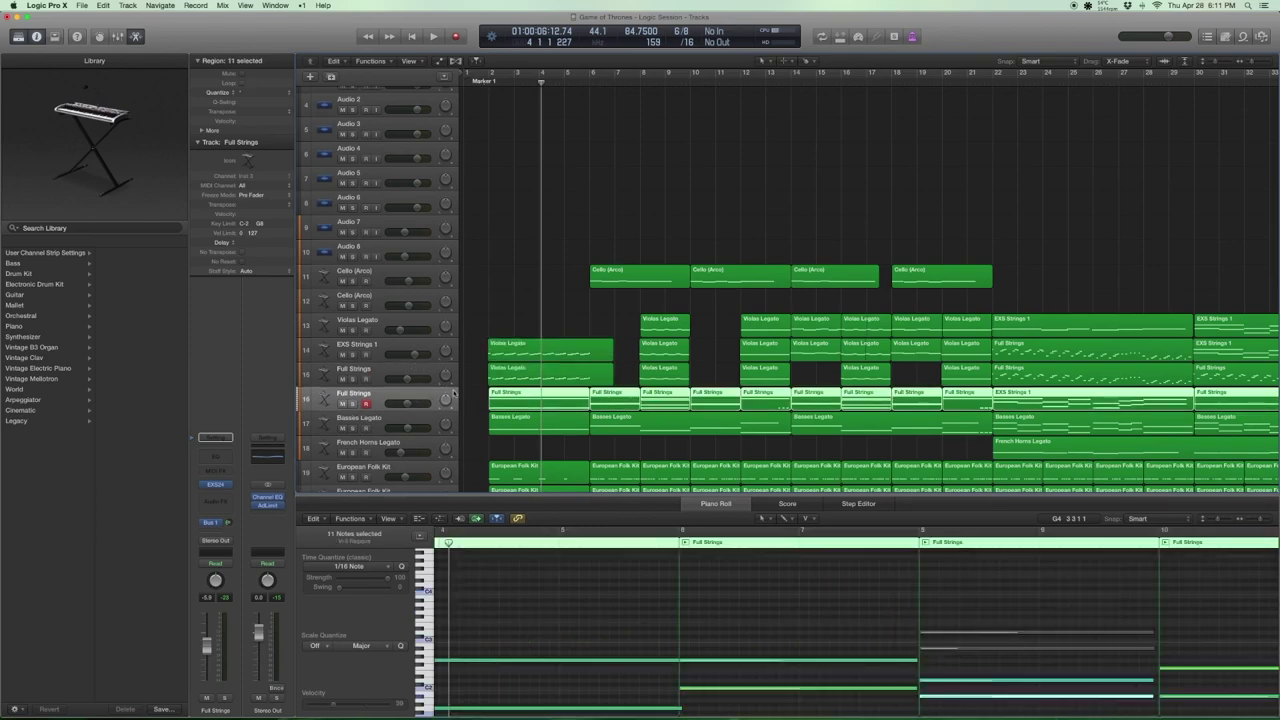
{"action": "key", "text": "ctrl+s"}
{"action": "key", "text": "space"}
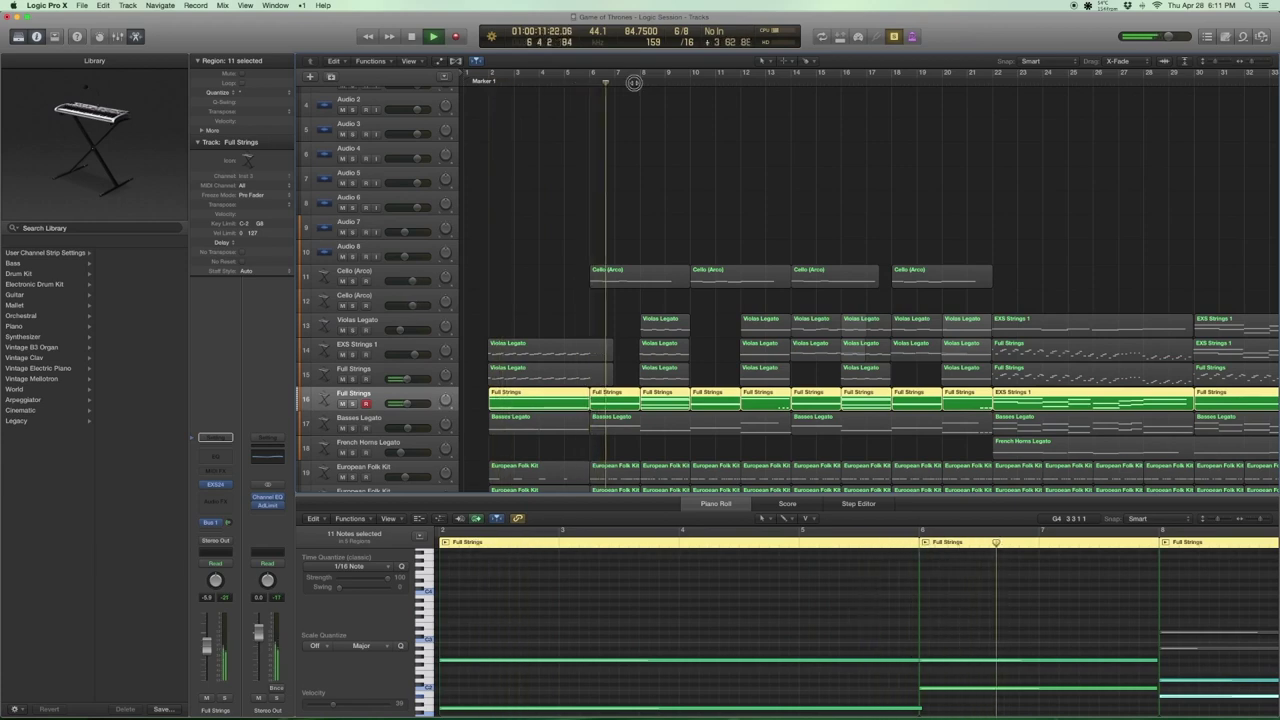
{"action": "key", "text": "space"}
{"action": "key", "text": "ctrl+s"}
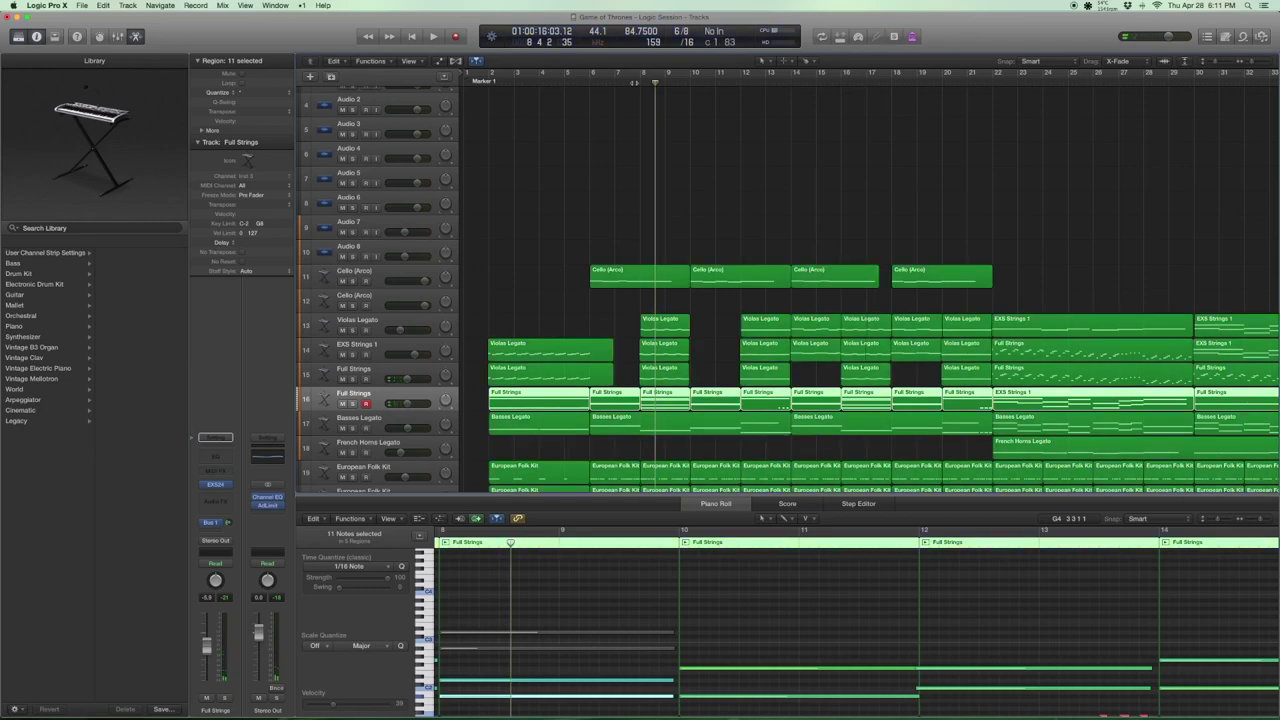
Select Basses Legato, browse the string patches, and play its soloed regions from bar 2.
{"action": "left_click", "coordinate": [388, 424]}
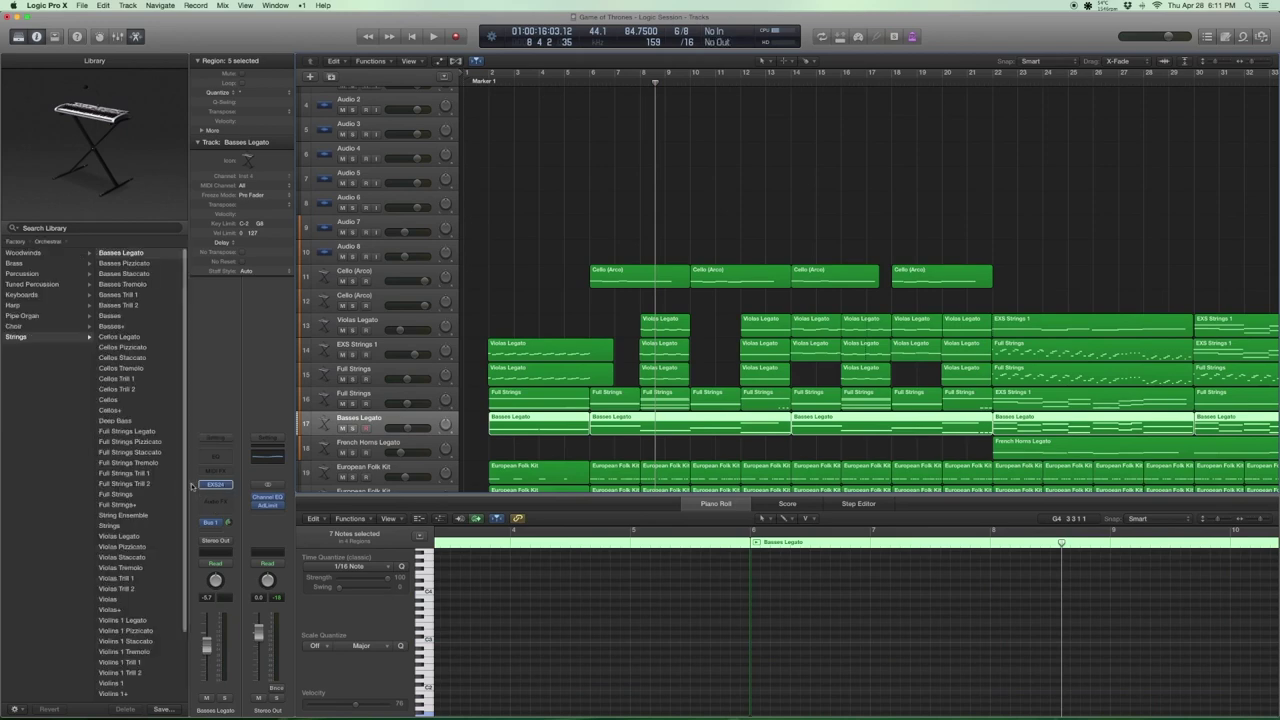
{"action": "scroll", "coordinate": [40, 300], "scroll_direction": "left", "scroll_amount": 3}
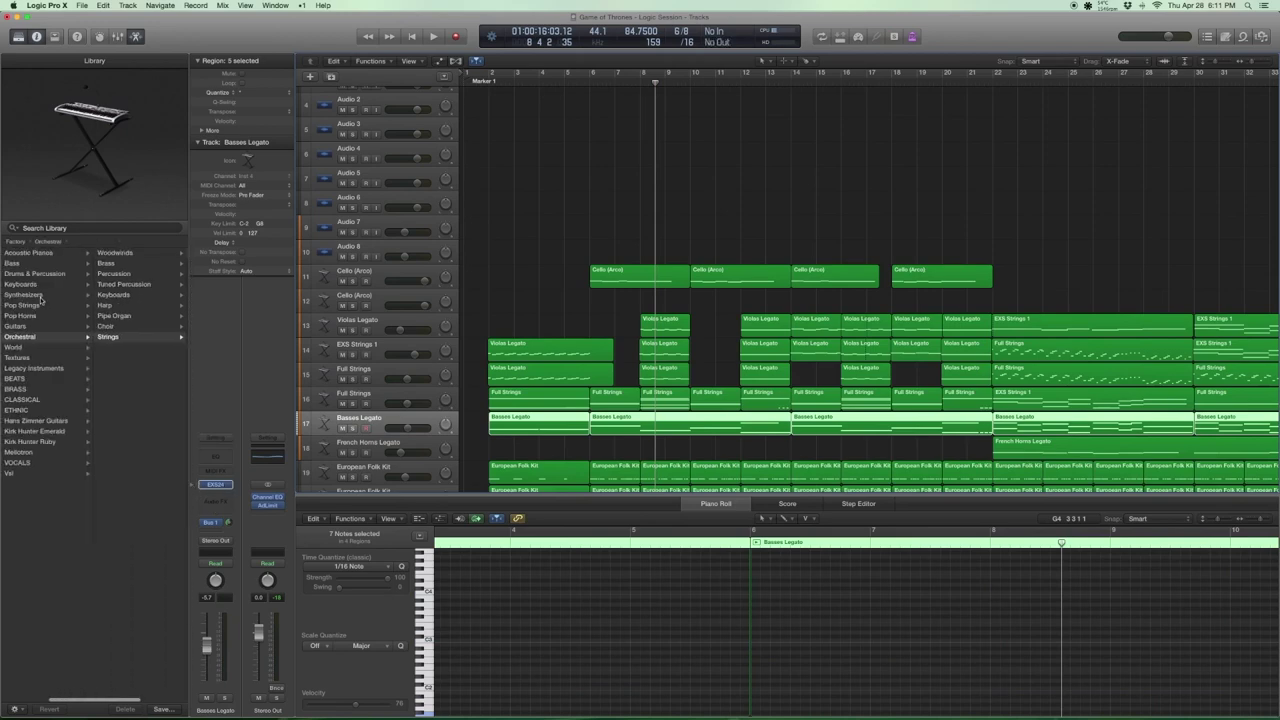
{"action": "left_click", "coordinate": [100, 337]}
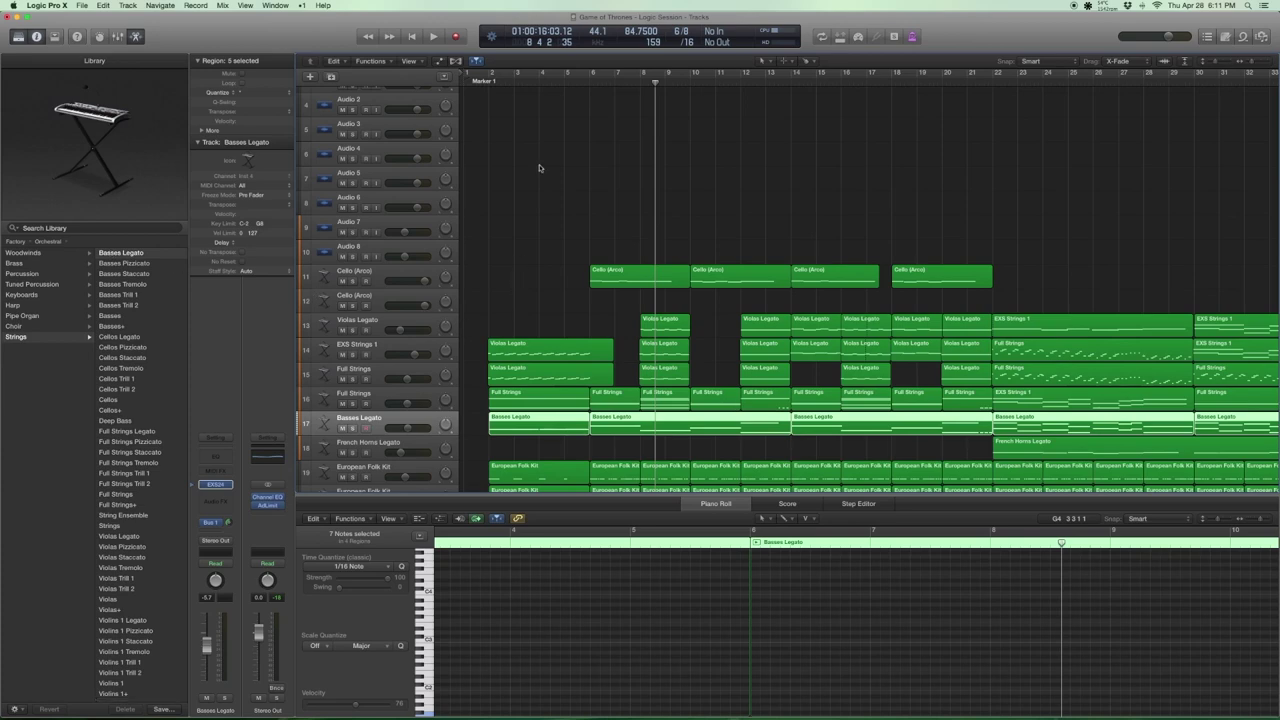
{"action": "key", "text": "ctrl+s"}
{"action": "left_click", "coordinate": [485, 80]}
{"action": "key", "text": "space"}
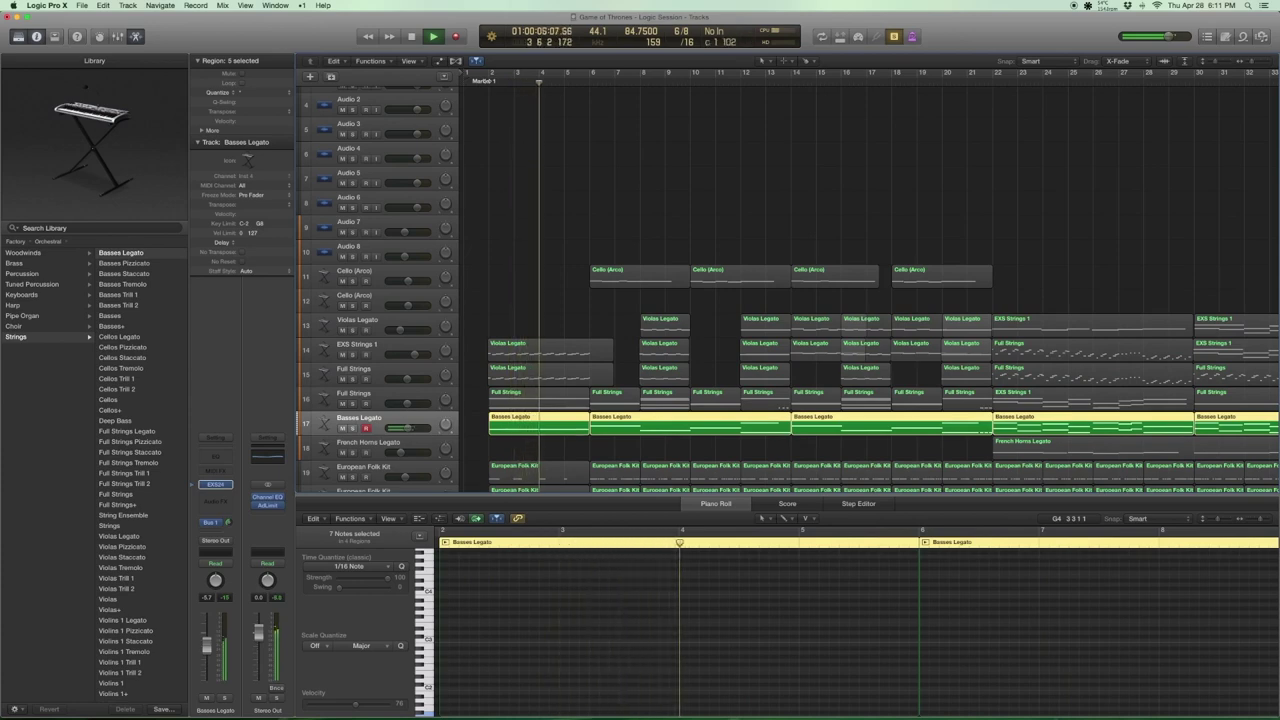
{"action": "key", "text": "space"}
Play the soloed Basses Legato from bar 22, then turn solo off.
{"action": "scroll", "coordinate": [760, 160], "scroll_direction": "right", "scroll_amount": 10}
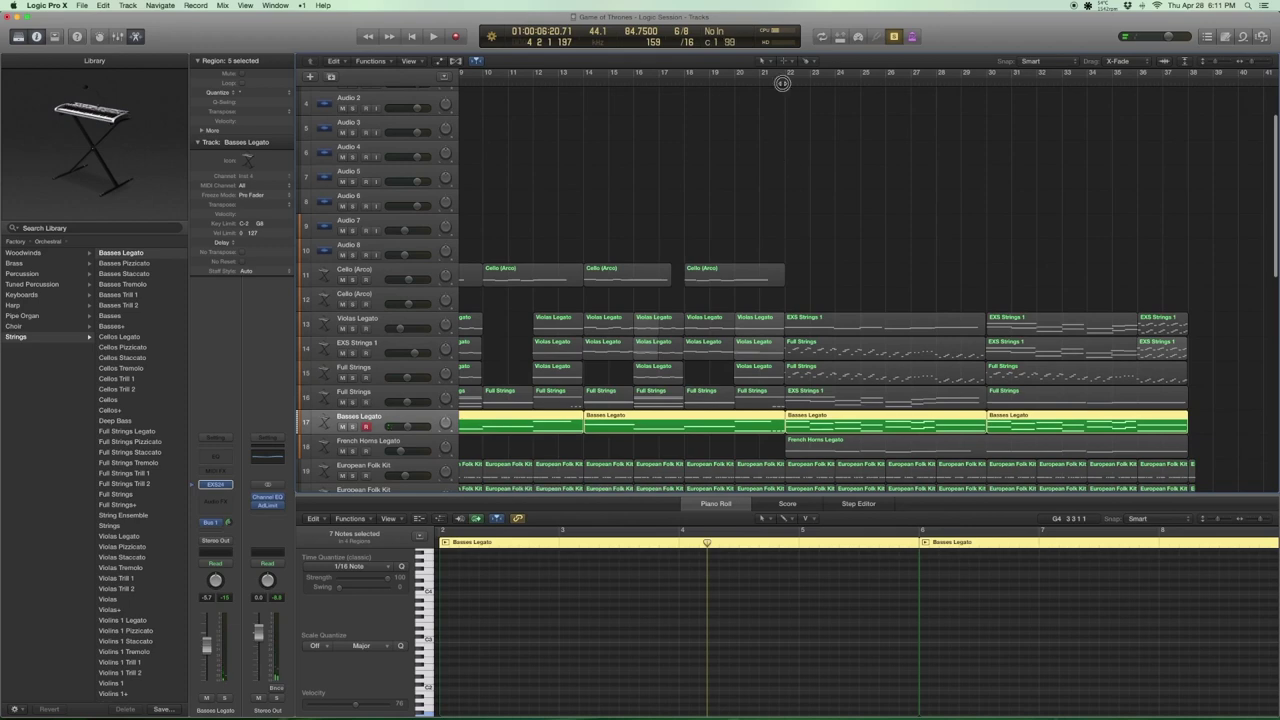
{"action": "left_click", "coordinate": [784, 82]}
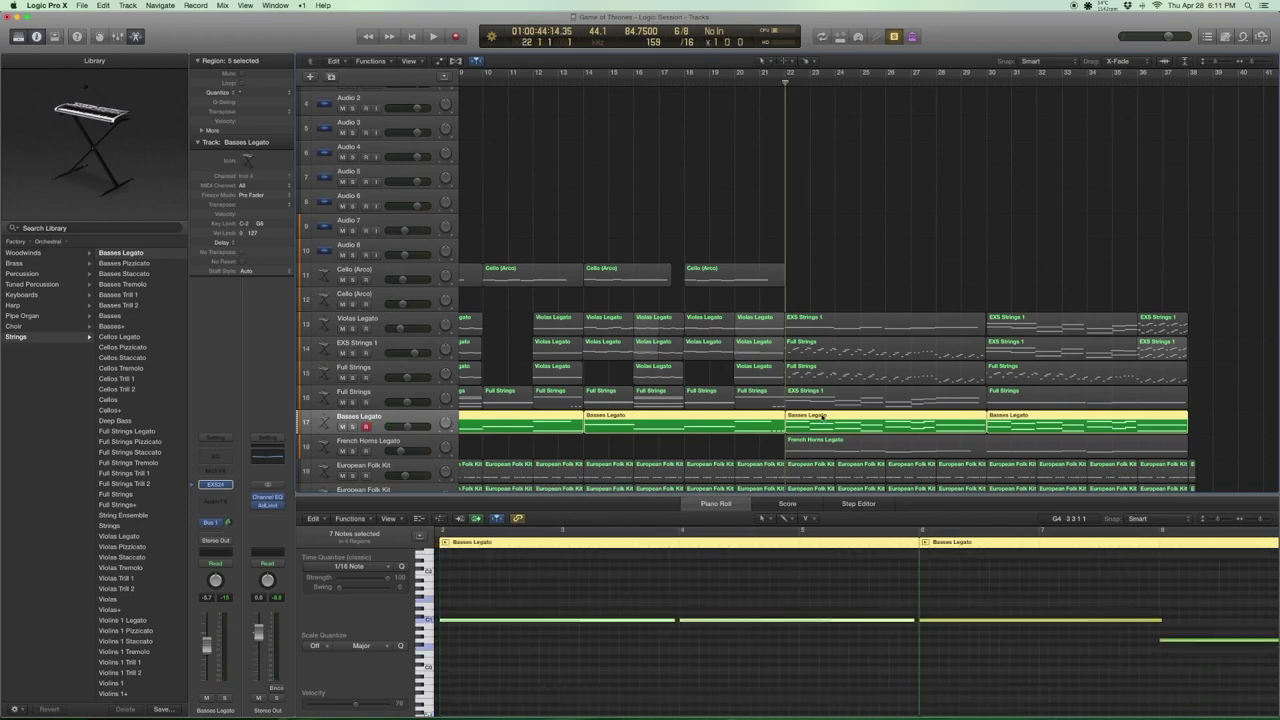
{"action": "key", "text": "space"}
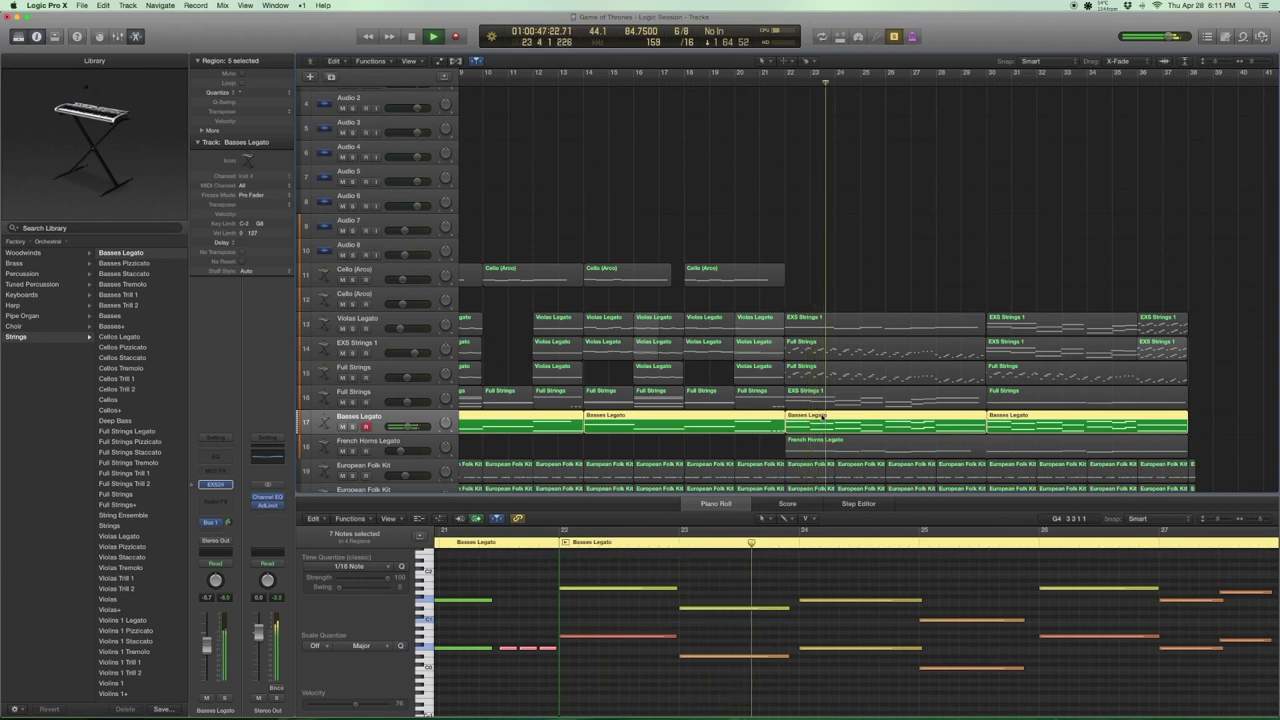
{"action": "key", "text": "space"}
{"action": "key", "text": "ctrl+s"}
{"action": "scroll", "coordinate": [770, 263], "scroll_direction": "down", "scroll_amount": 1}
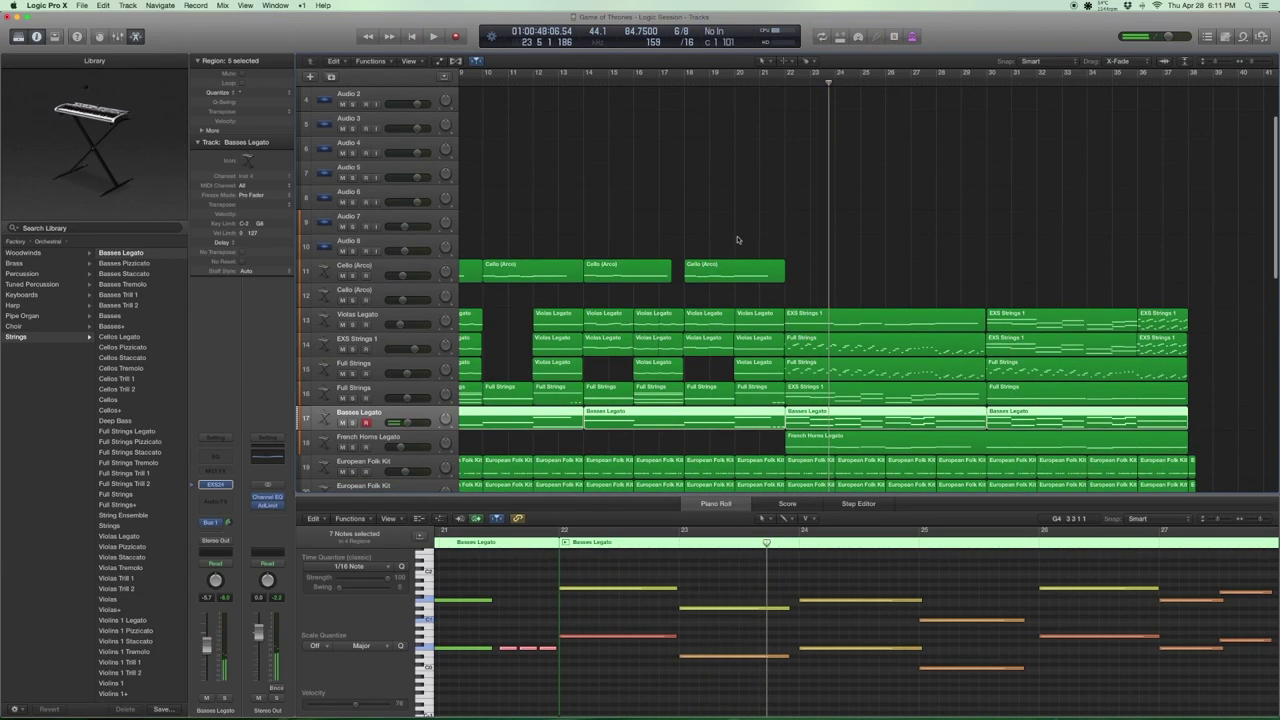
{"action": "scroll", "coordinate": [731, 237], "scroll_direction": "left", "scroll_amount": 10}
Select the string regions on tracks 13–17 and play them soloed, closing the note editor.
{"action": "left_click", "coordinate": [653, 206]}
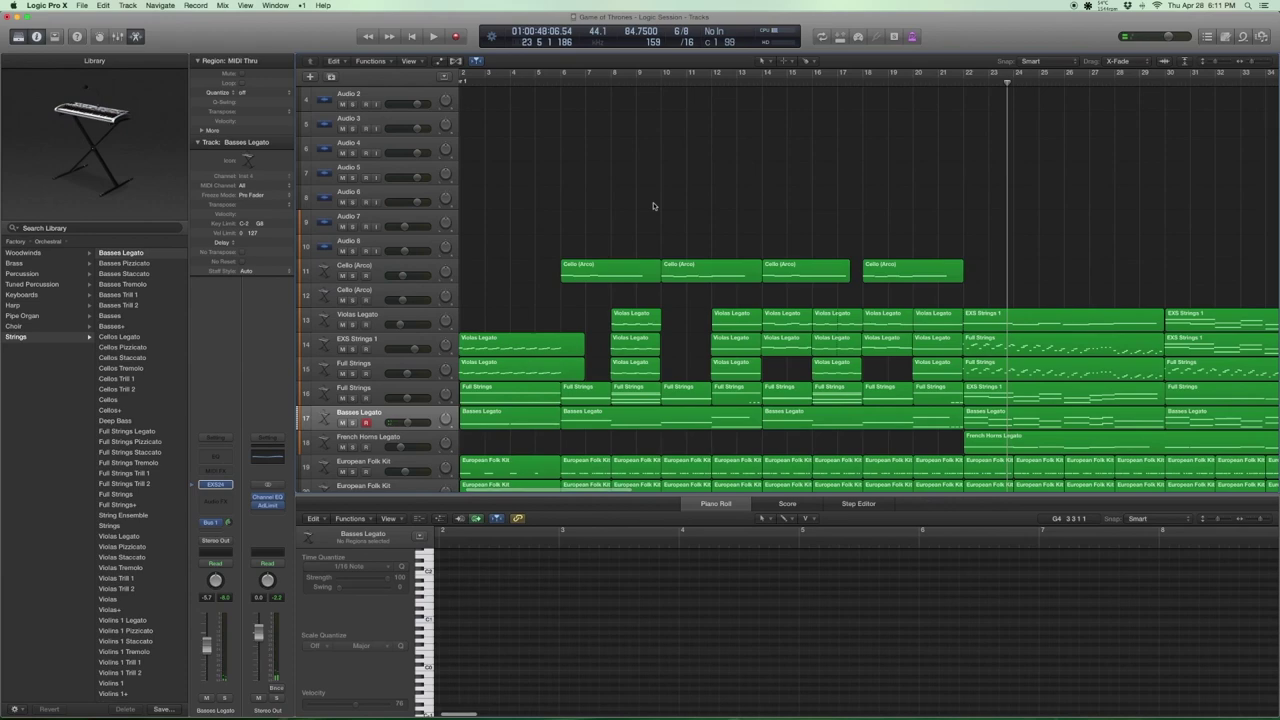
{"action": "key", "text": "super+Left"}
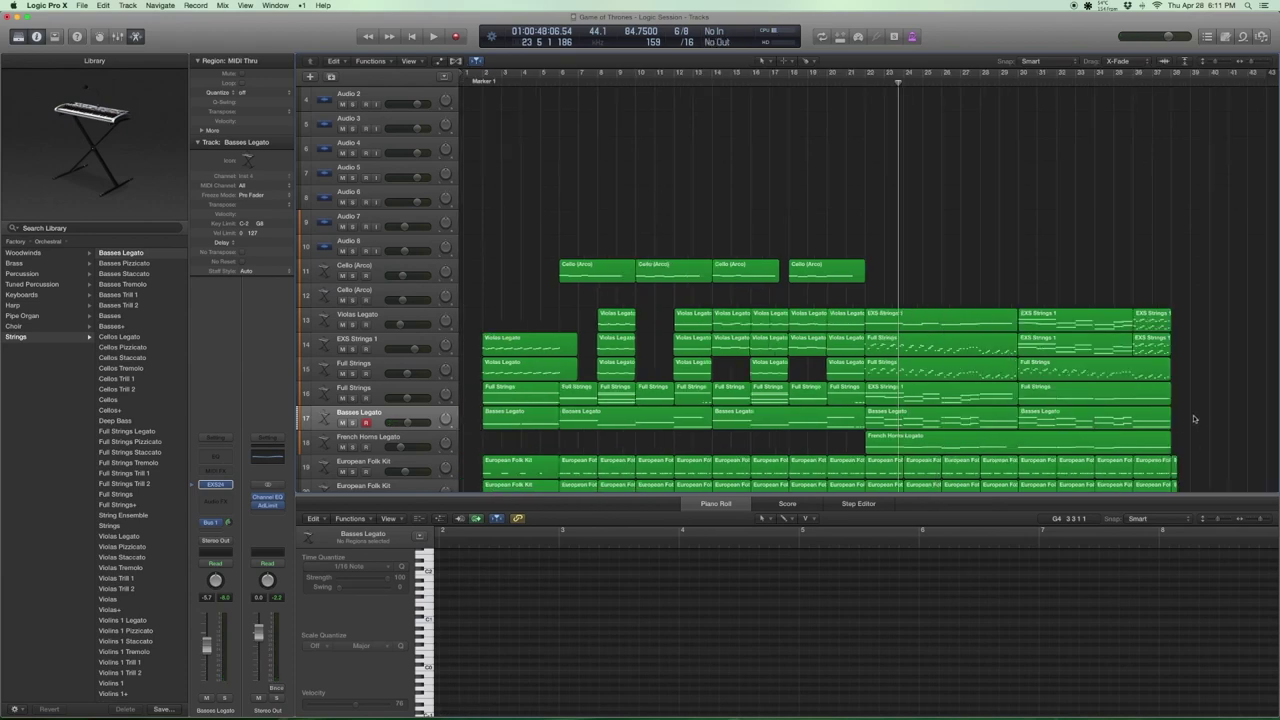
{"action": "left_click_drag", "start_coordinate": [1193, 418], "coordinate": [482, 290]}
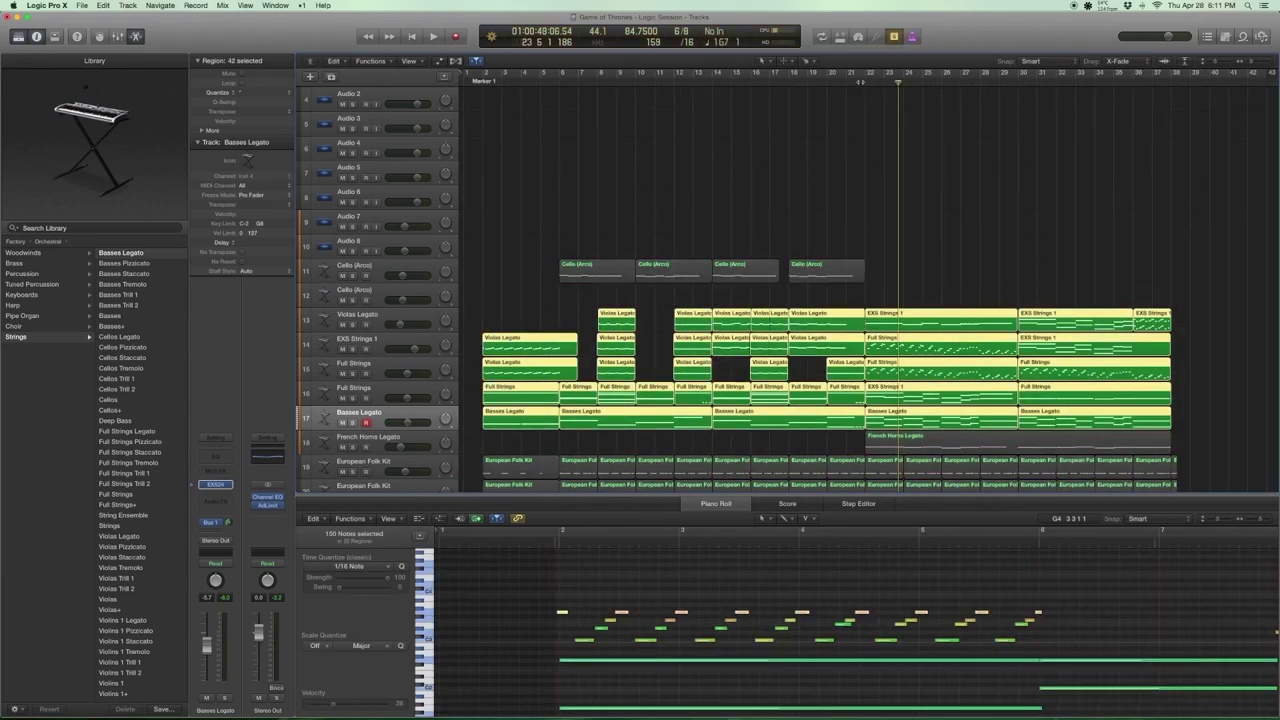
{"action": "key", "text": "space"}
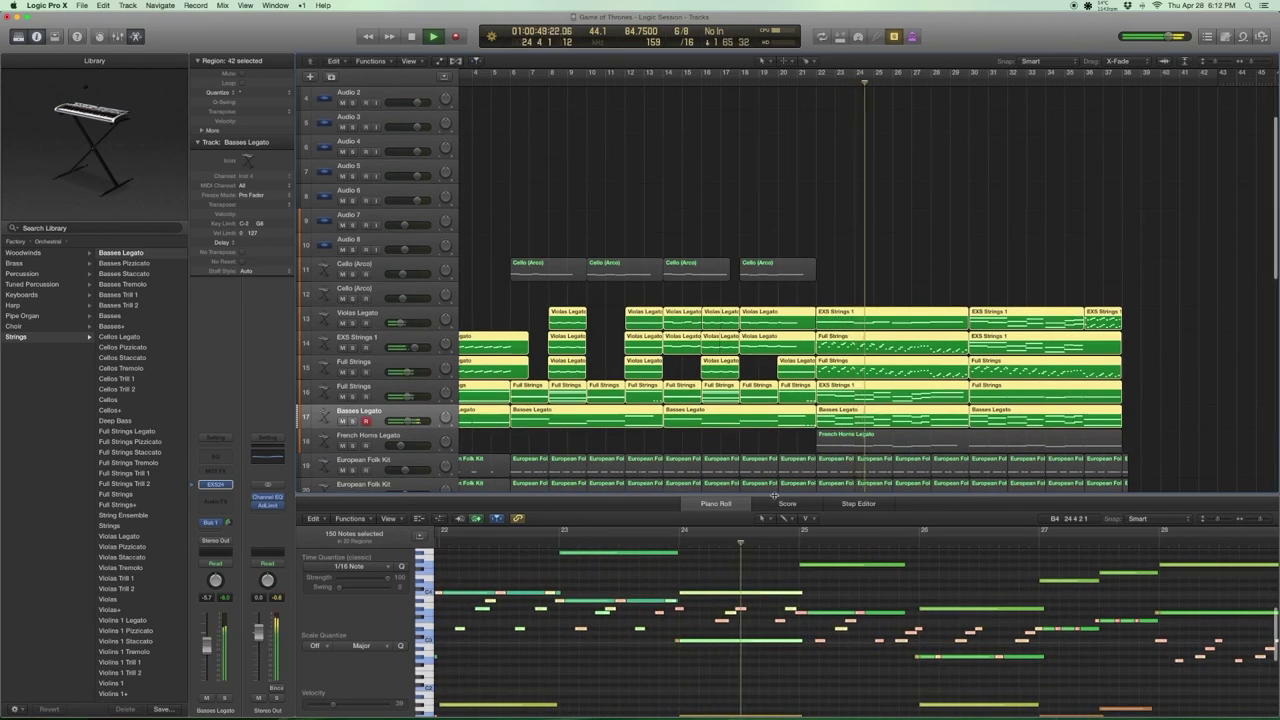
{"action": "key", "text": "p"}
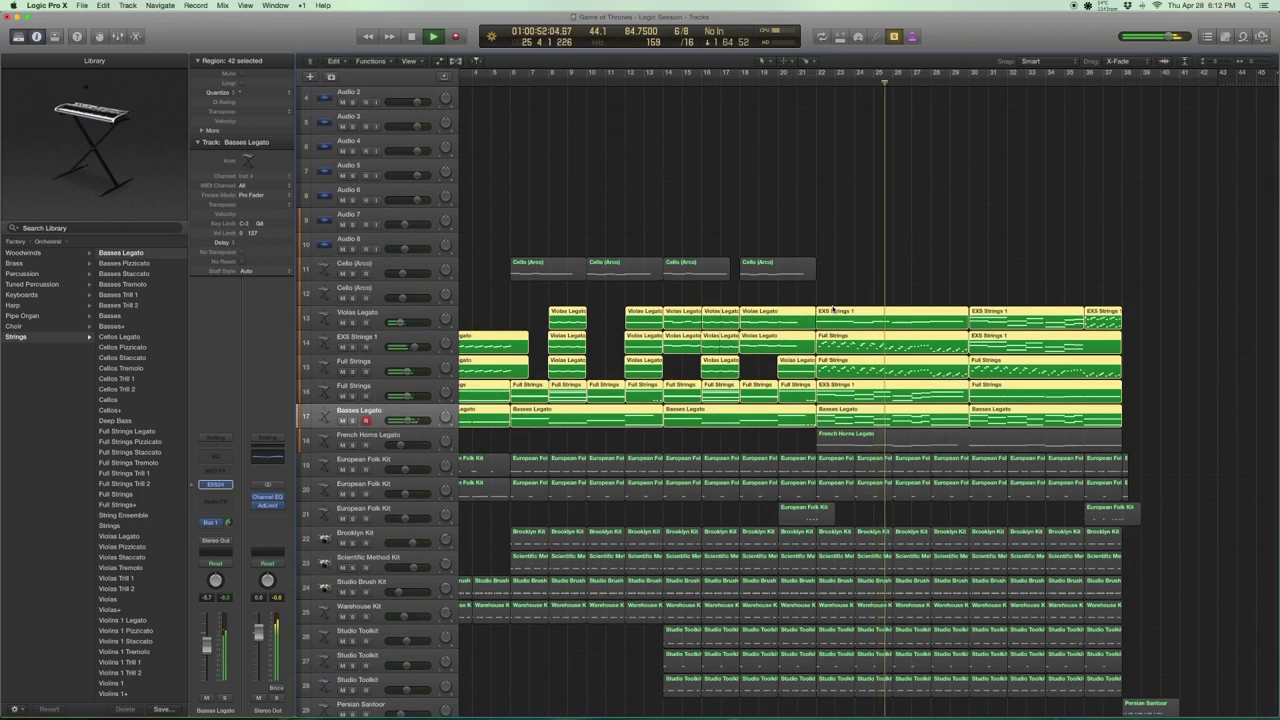
{"action": "key", "text": "space"}
Add the two Cellos Staccato regions, play everything from bar 21, then unsolo.
{"action": "key", "text": "z"}
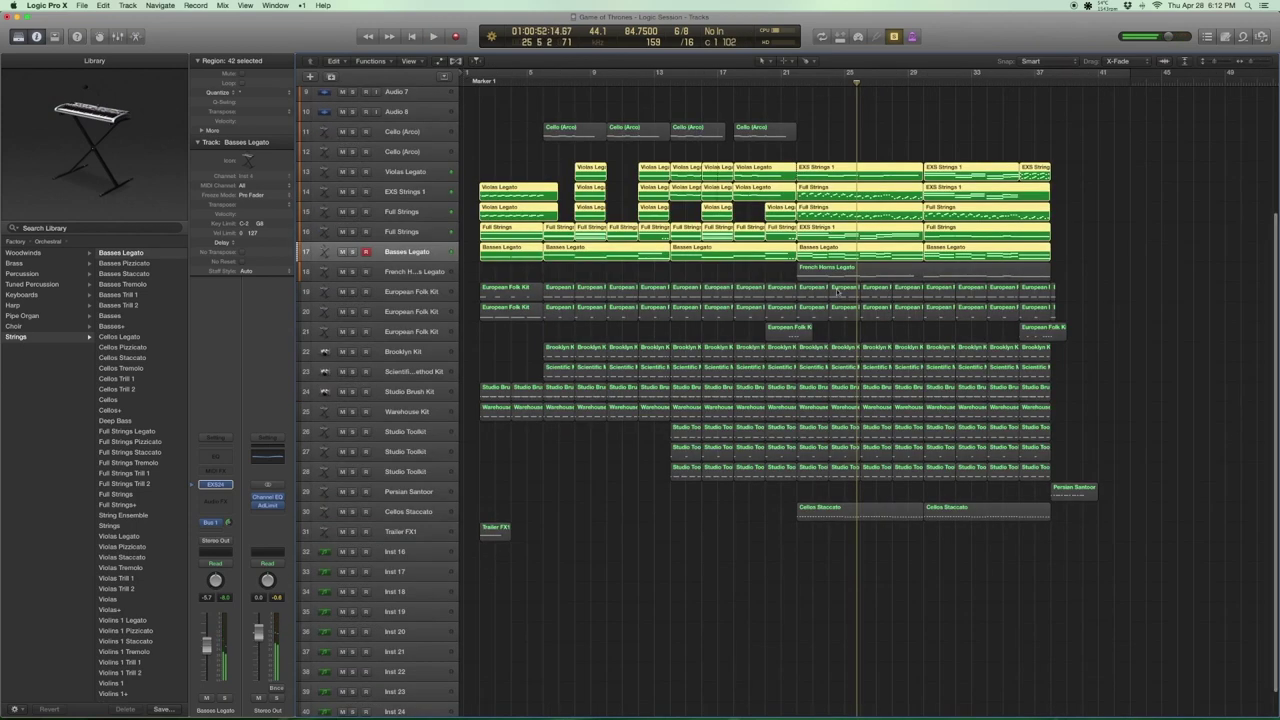
{"action": "left_click_drag", "start_coordinate": [968, 543], "coordinate": [836, 515]}
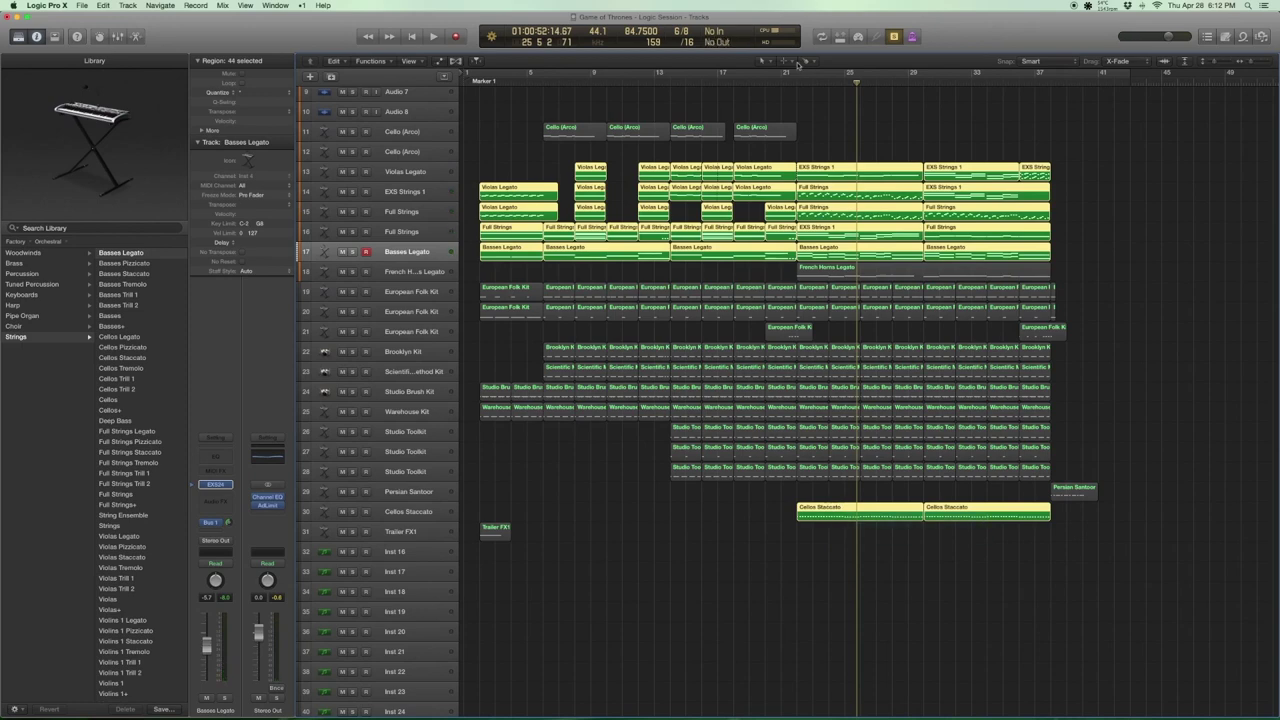
{"action": "key", "text": "shift+Return"}
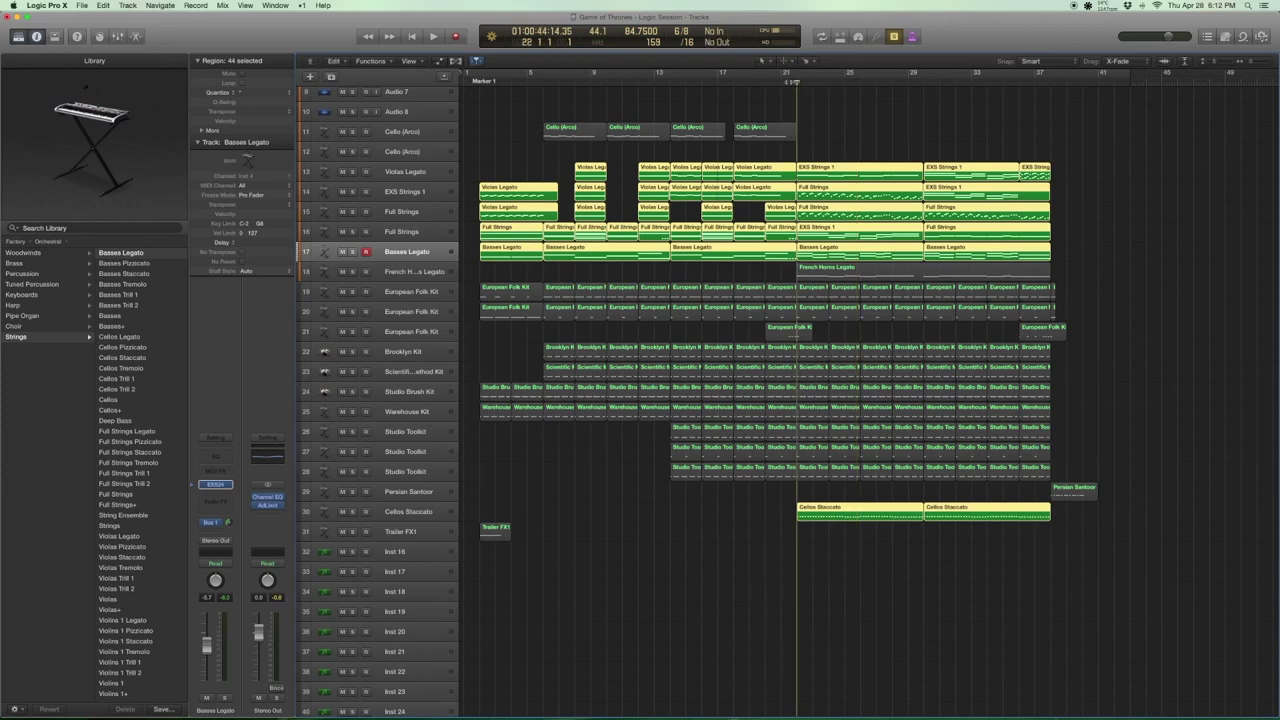
{"action": "key", "text": "space"}
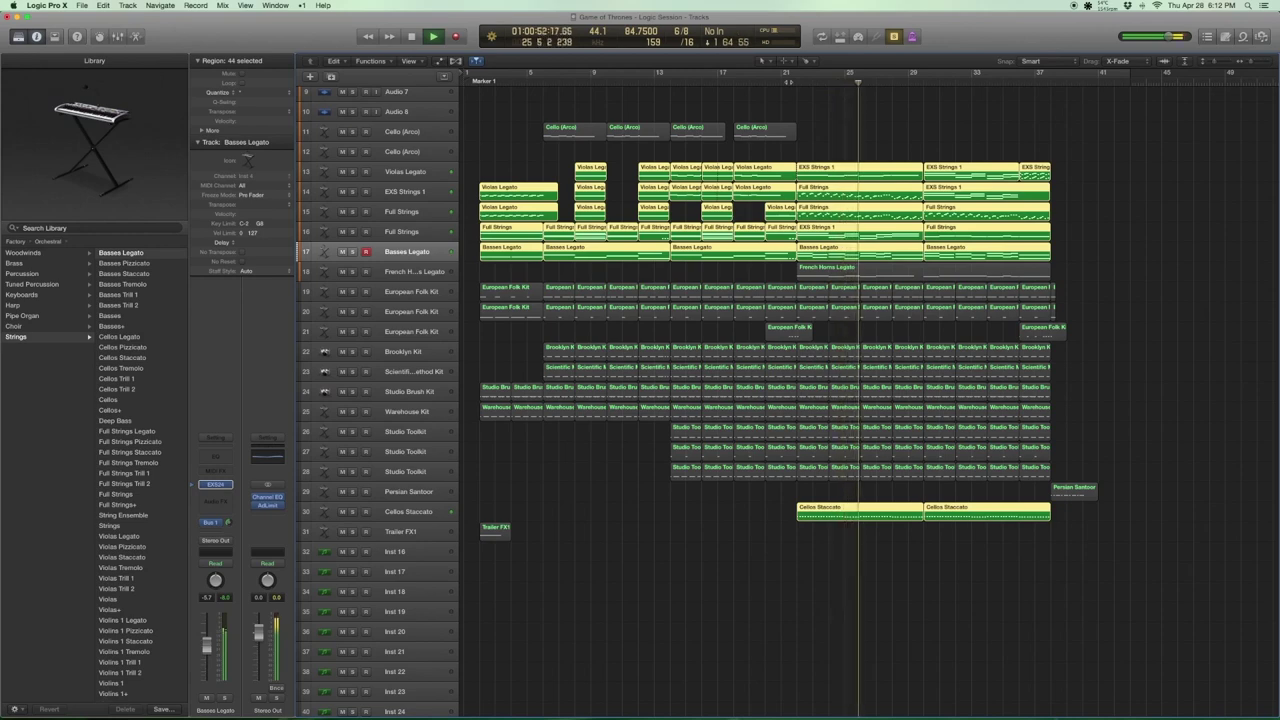
{"action": "key", "text": "space"}
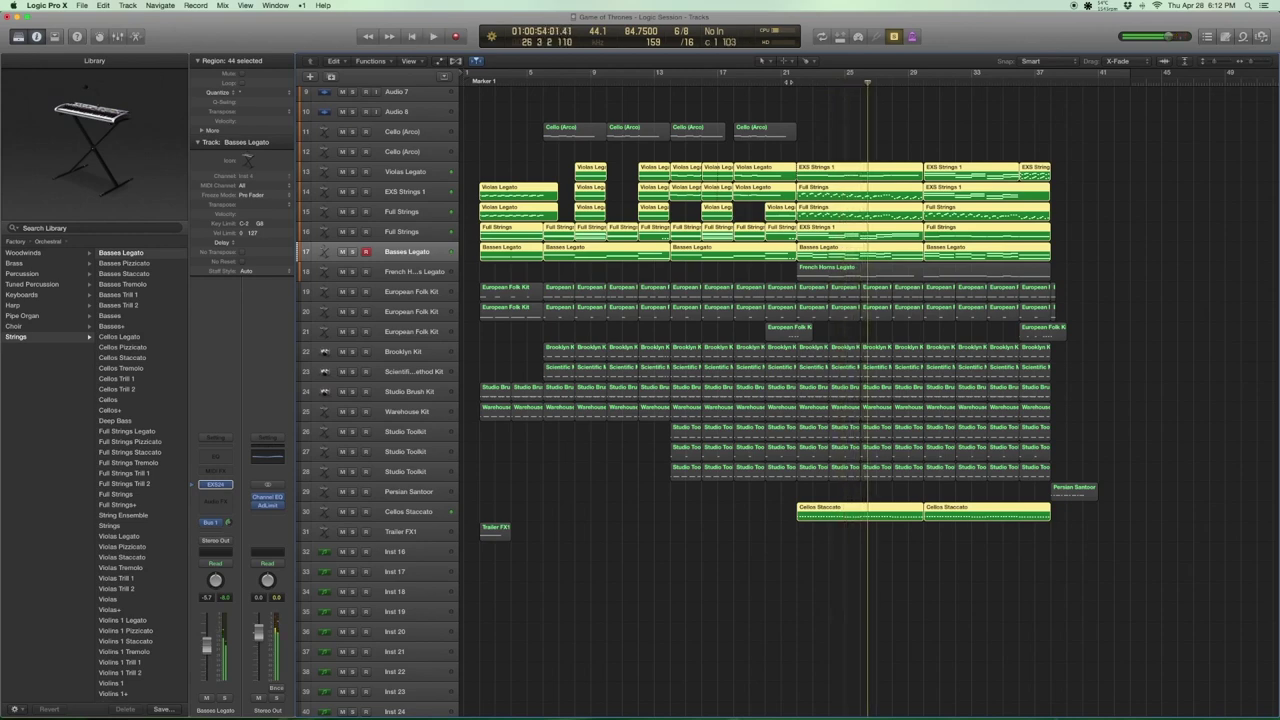
{"action": "key", "text": "super+a"}
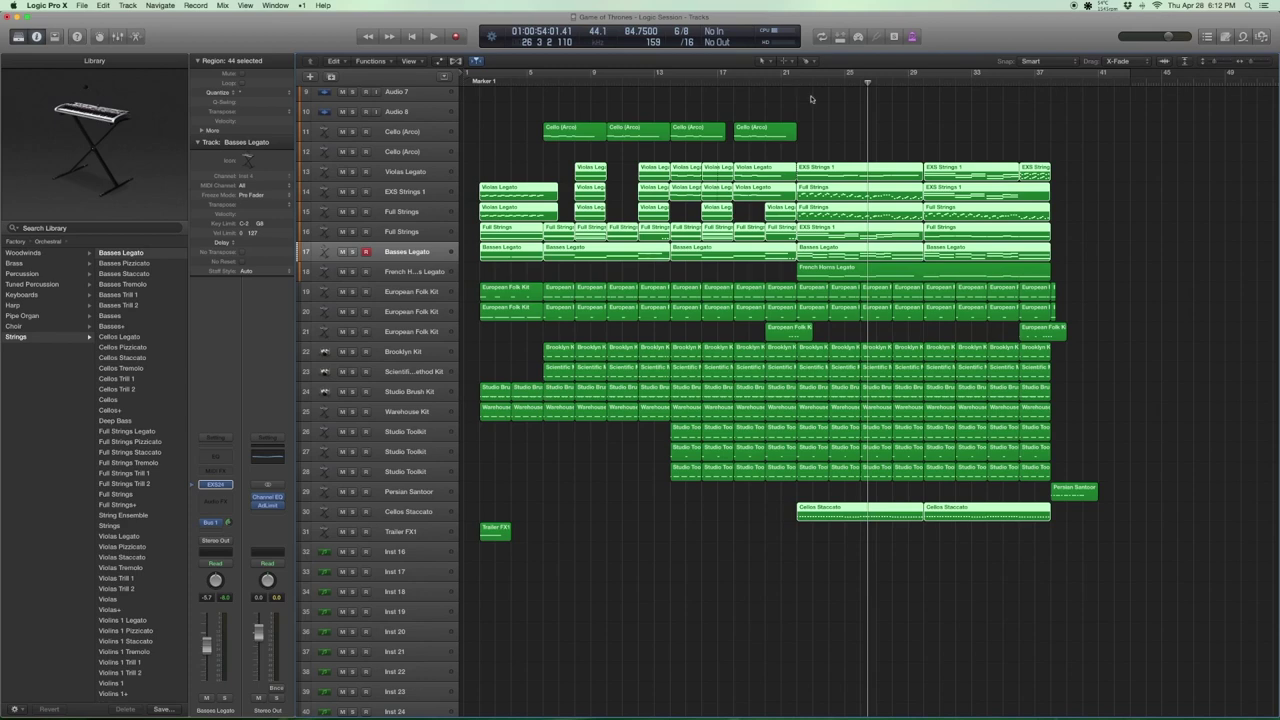
Solo and play the French Horns Legato region after browsing brass patches, then unsolo it.
{"action": "left_click", "coordinate": [405, 272]}
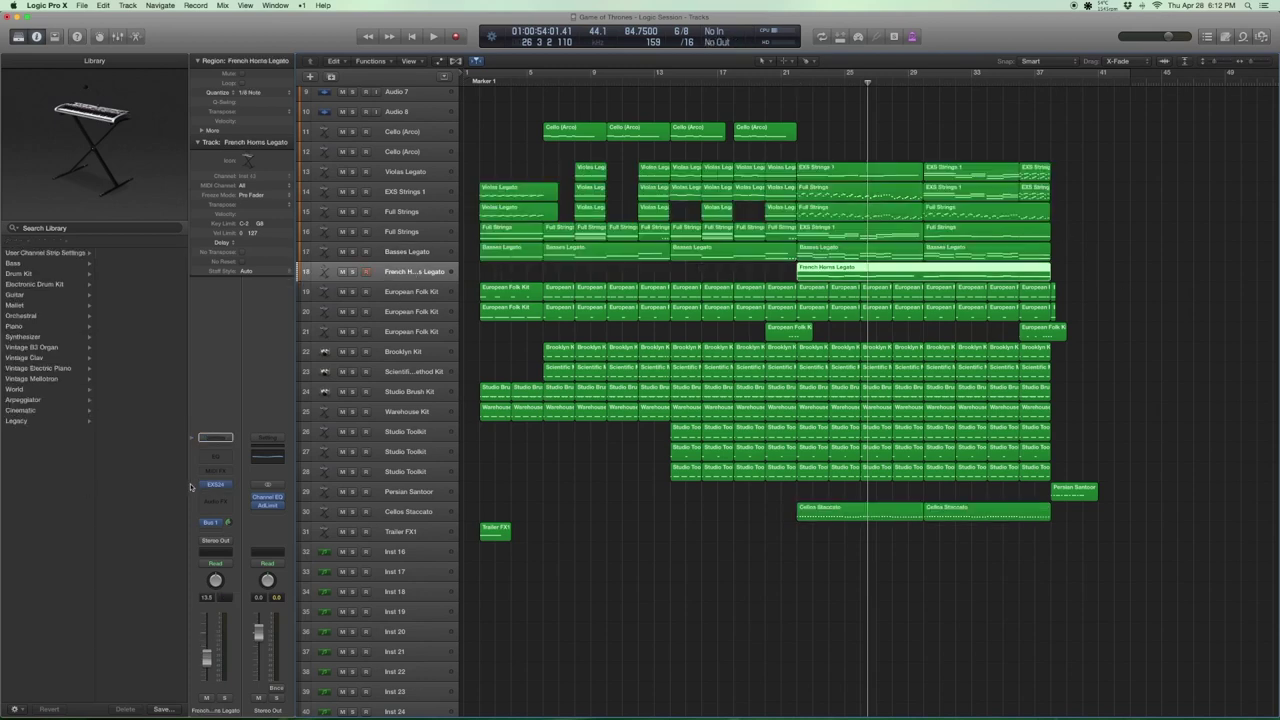
{"action": "left_click", "coordinate": [197, 486]}
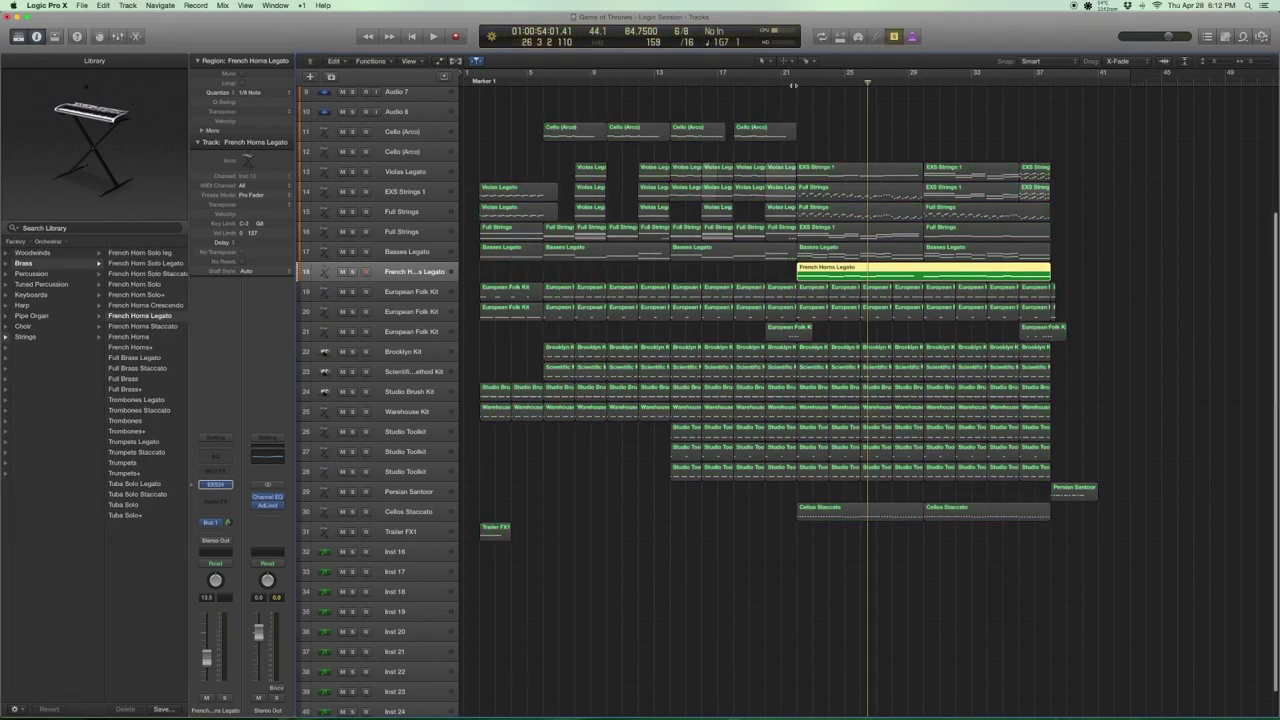
{"action": "key", "text": "ctrl+s"}
{"action": "key", "text": "shift+Return"}
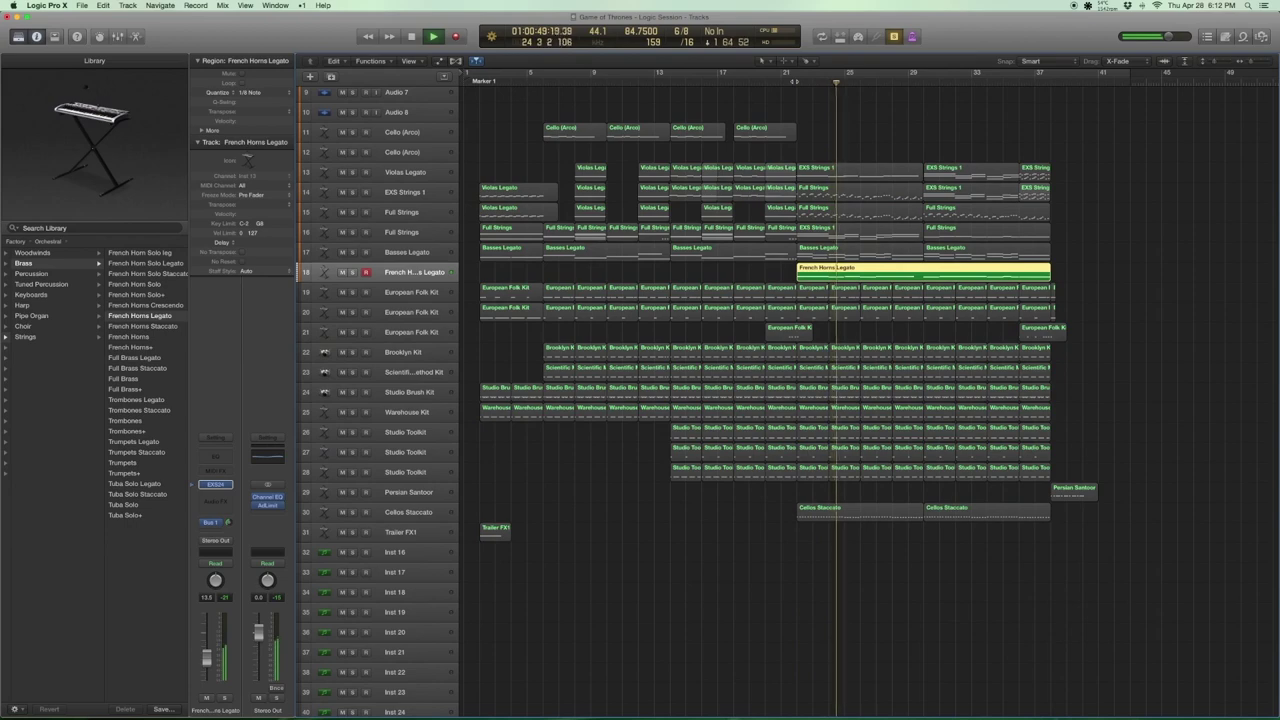
{"action": "key", "text": "space"}
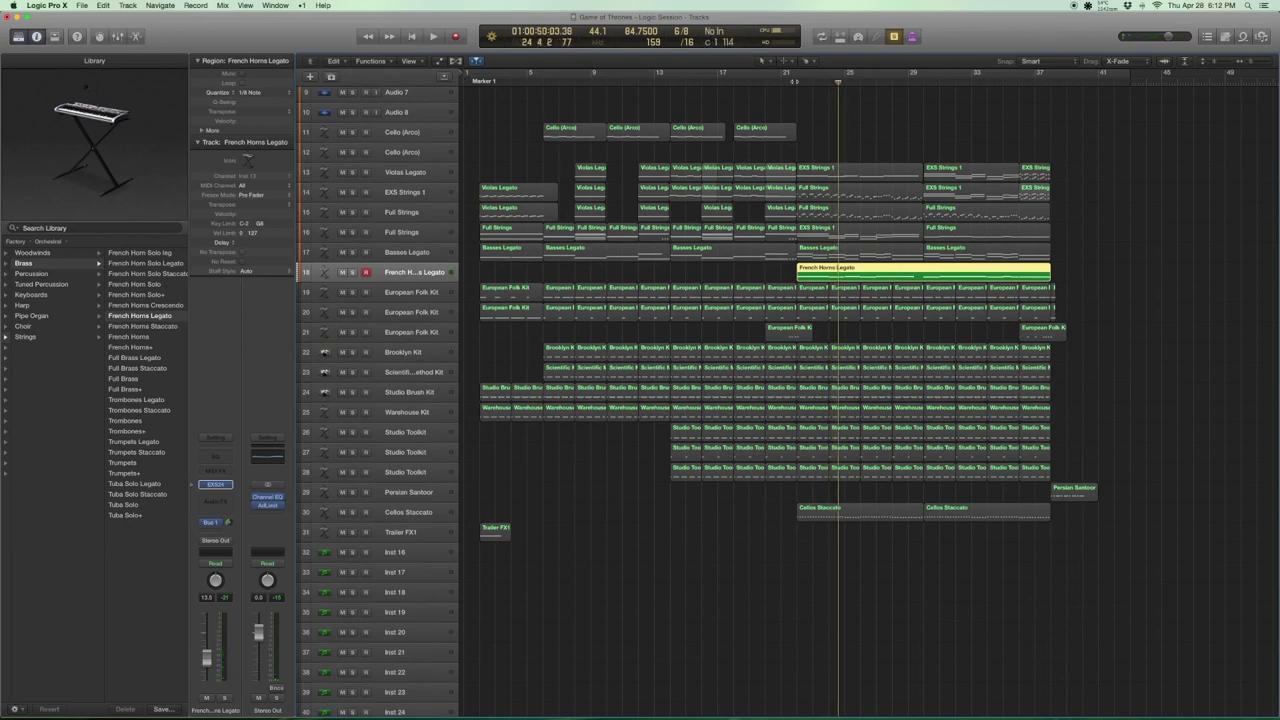
{"action": "key", "text": "ctrl+s"}
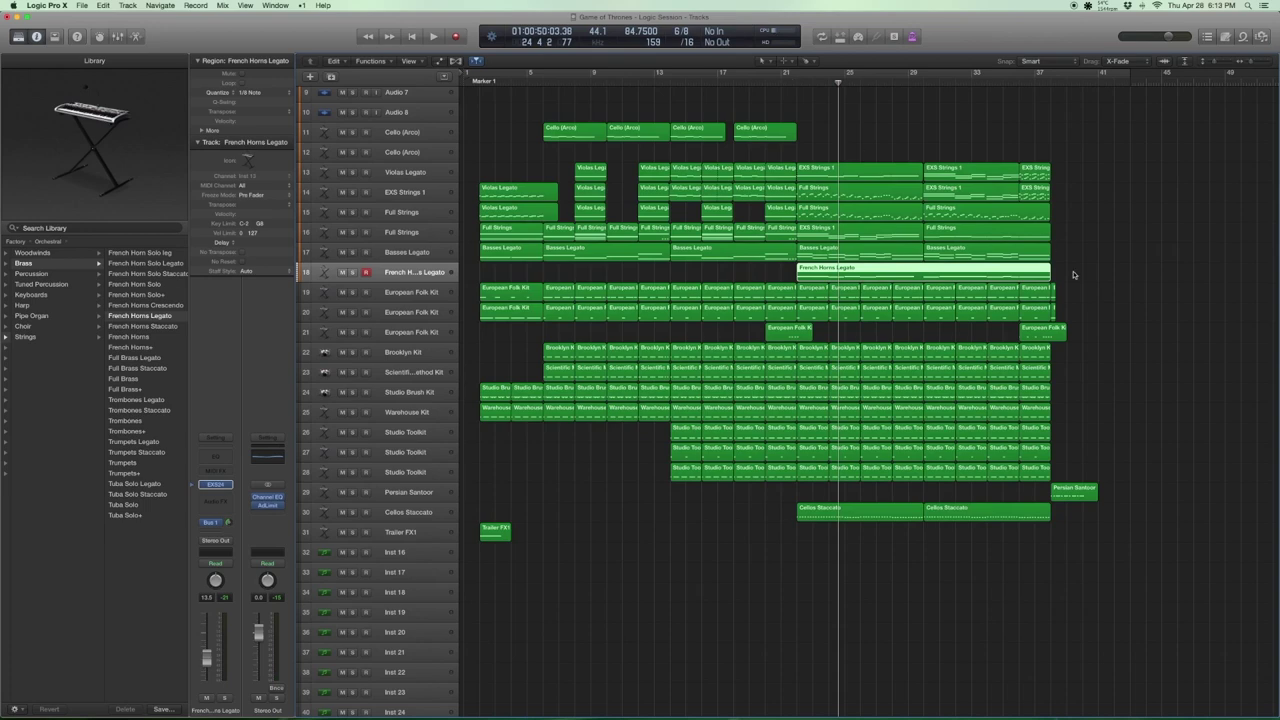
Solo the horn and string regions together and play from the selection start.
{"action": "left_click_drag", "start_coordinate": [1073, 274], "coordinate": [809, 154]}
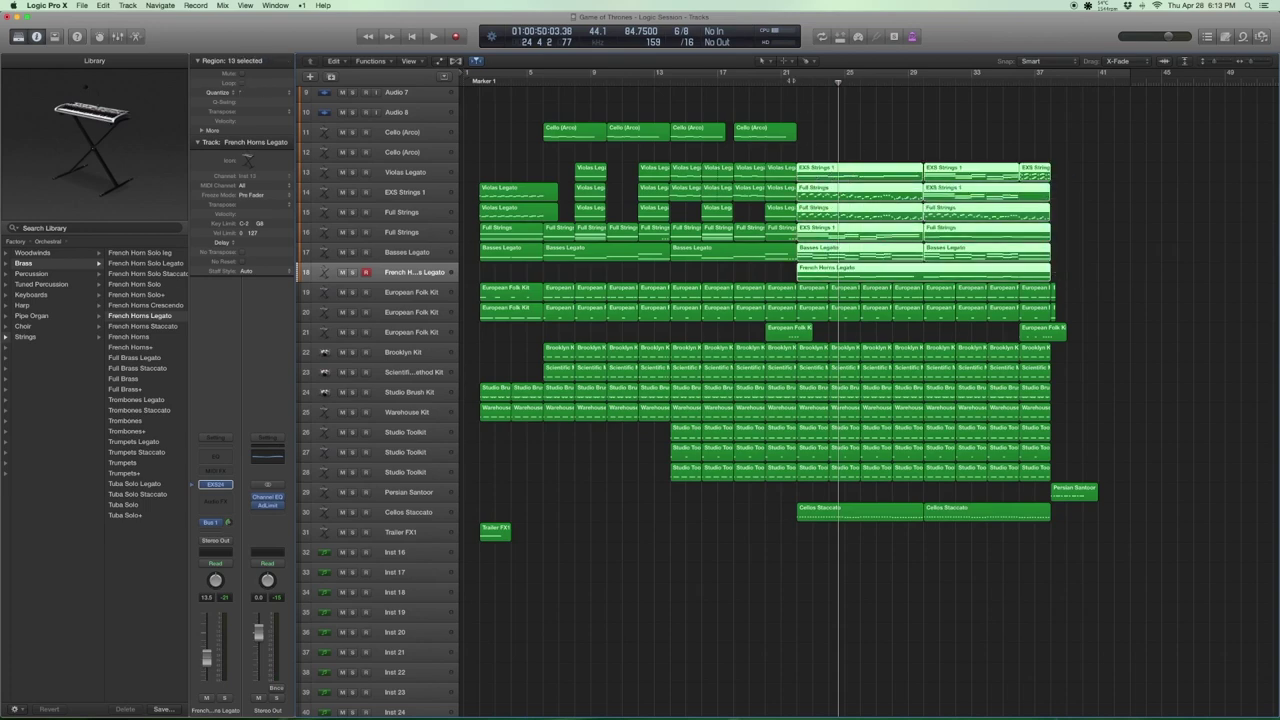
{"action": "key", "text": "ctrl+s"}
{"action": "key", "text": "shift+Return"}
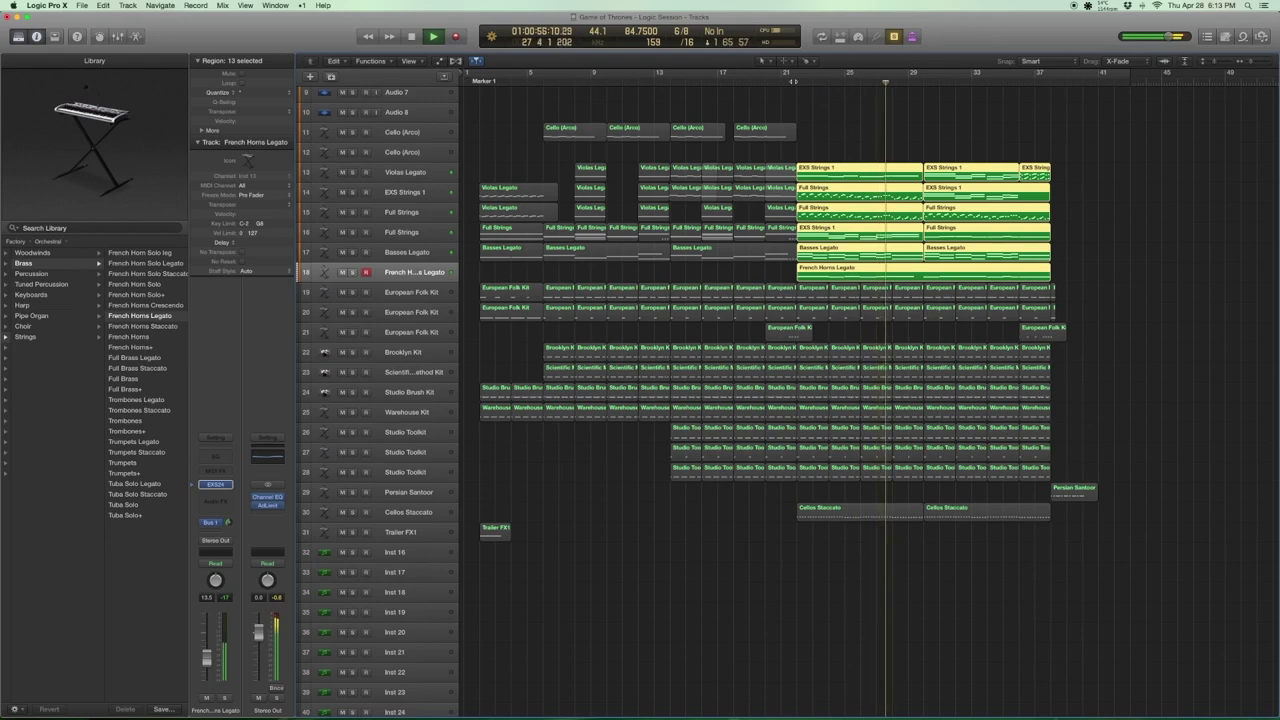
Add Cellos Staccato to the soloed horns and strings, play, unsolo, then select the two EXS Strings 1 regions.
{"action": "key", "text": "space"}
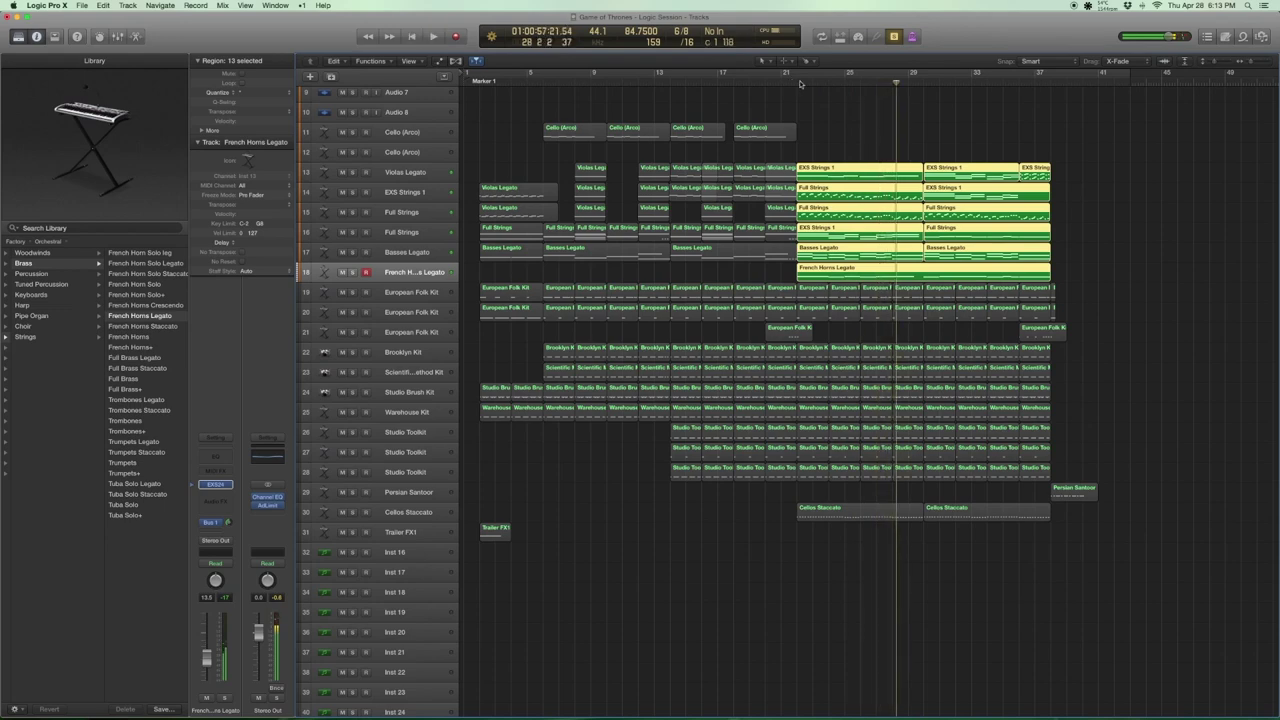
{"action": "left_click_drag", "start_coordinate": [958, 569], "coordinate": [845, 514]}
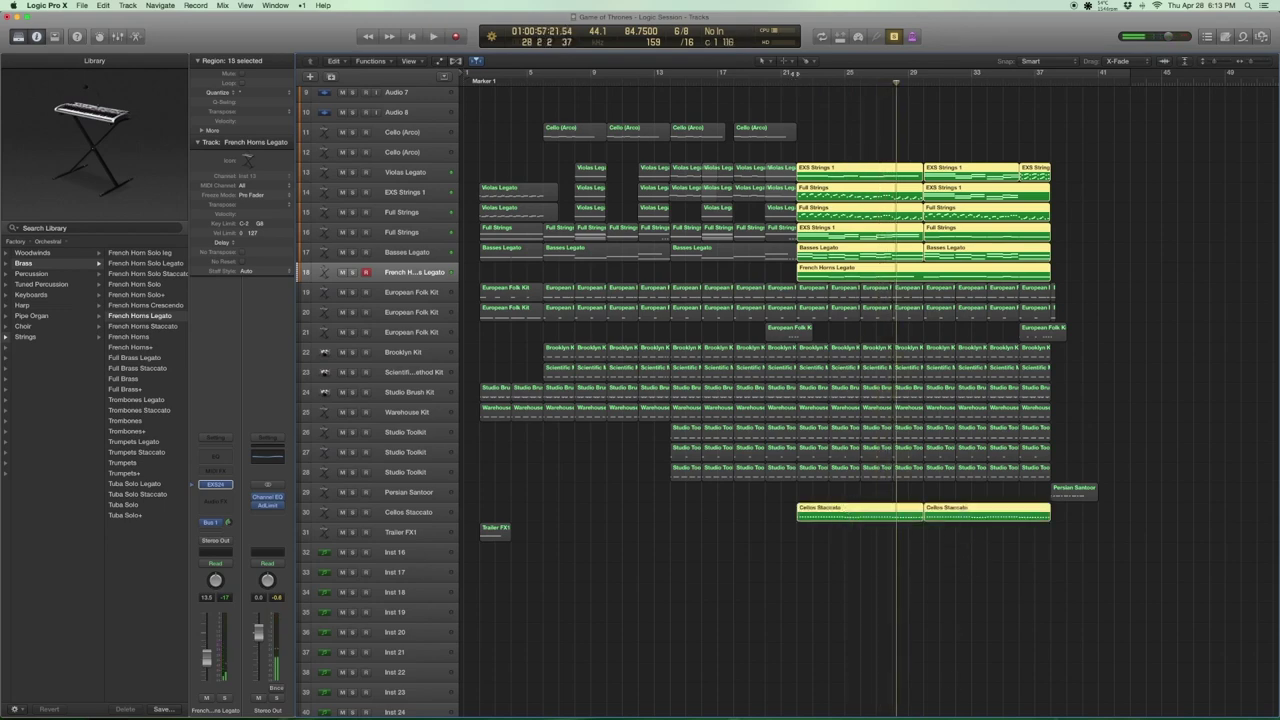
{"action": "key", "text": "space"}
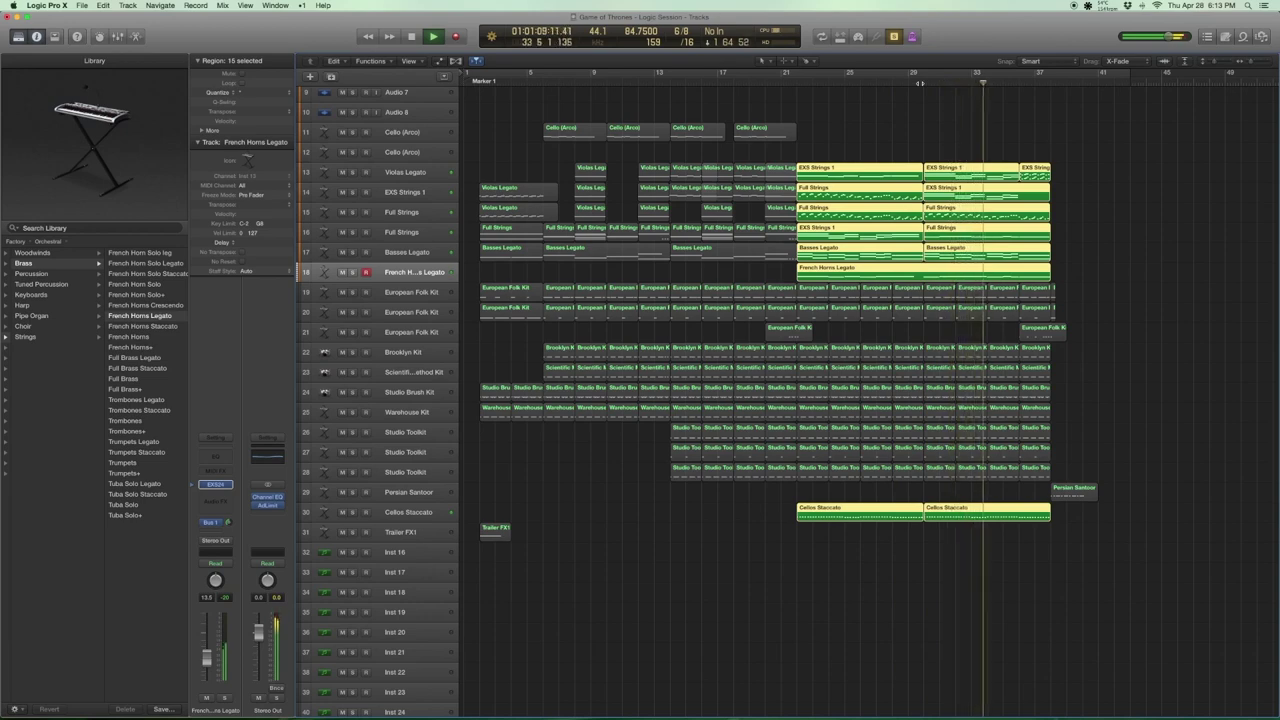
{"action": "key", "text": "space"}
{"action": "key", "text": "ctrl+s"}
{"action": "left_click_drag", "start_coordinate": [936, 143], "coordinate": [945, 178]}
Open the EXS Strings 1 notes, select the top note at bar 30, then close and deselect.
{"action": "double_click", "coordinate": [945, 176]}
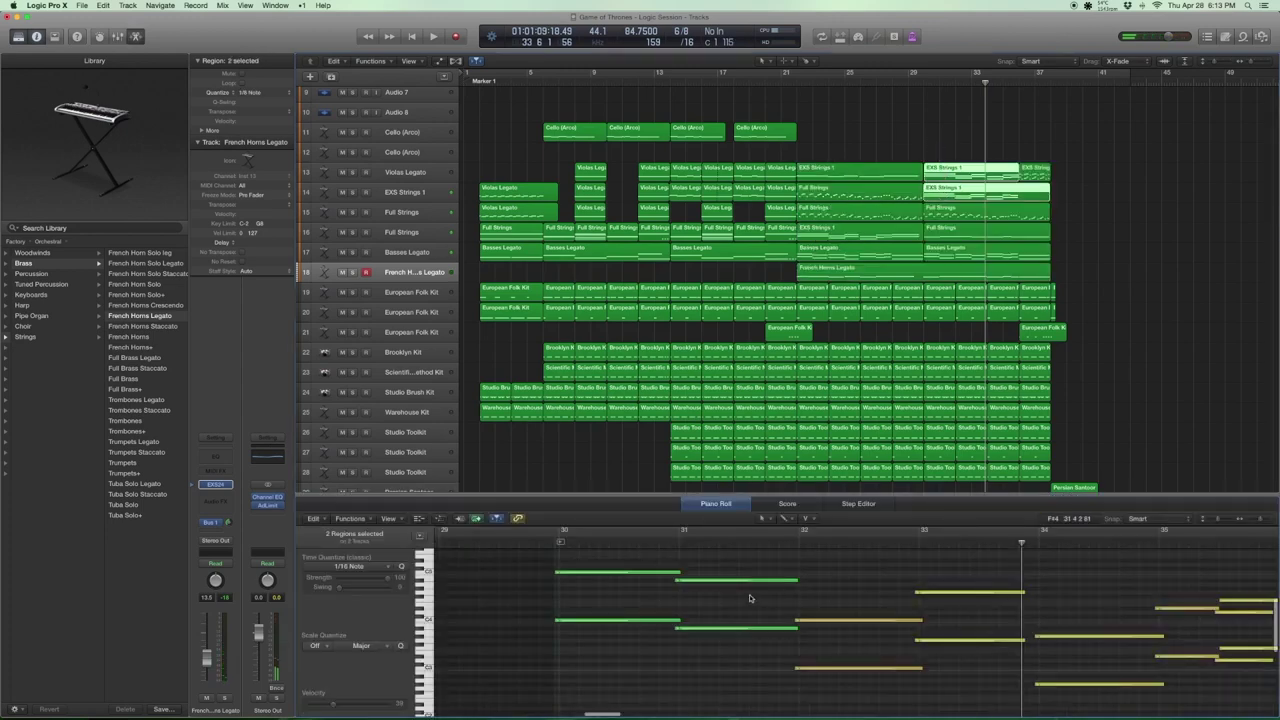
{"action": "left_click", "coordinate": [609, 573]}
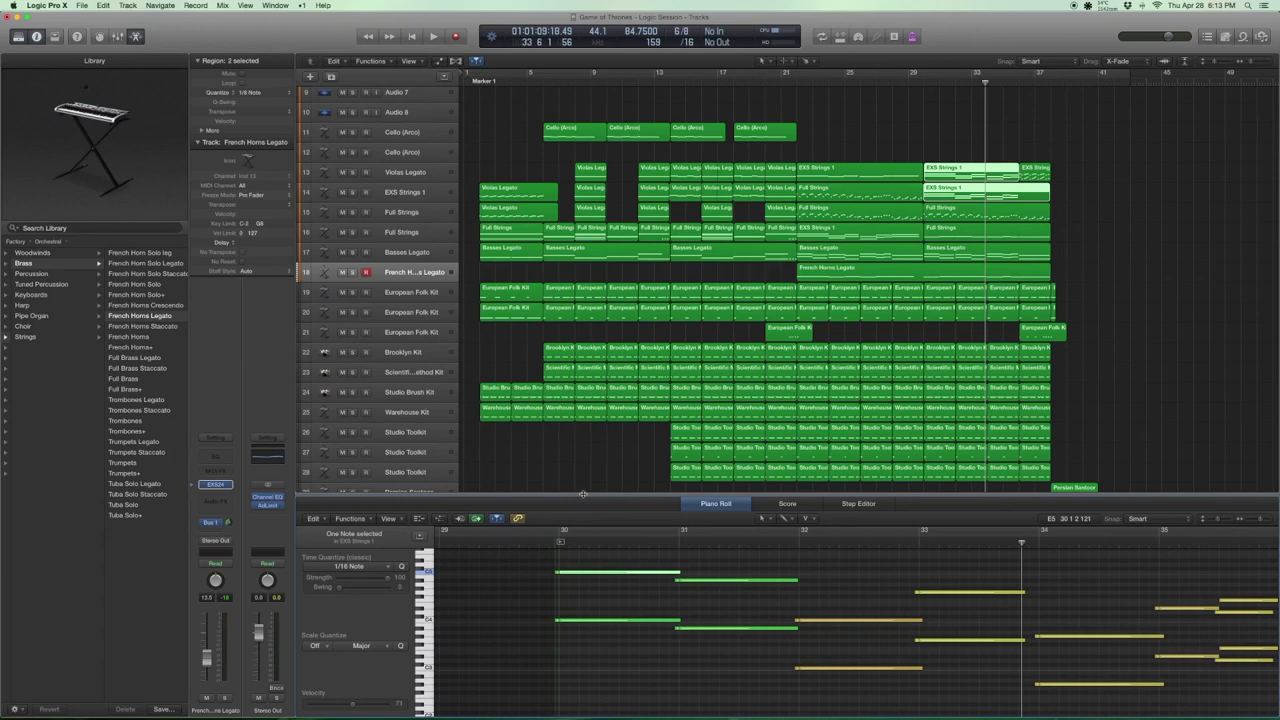
{"action": "key", "text": "e"}
{"action": "left_click", "coordinate": [932, 125]}
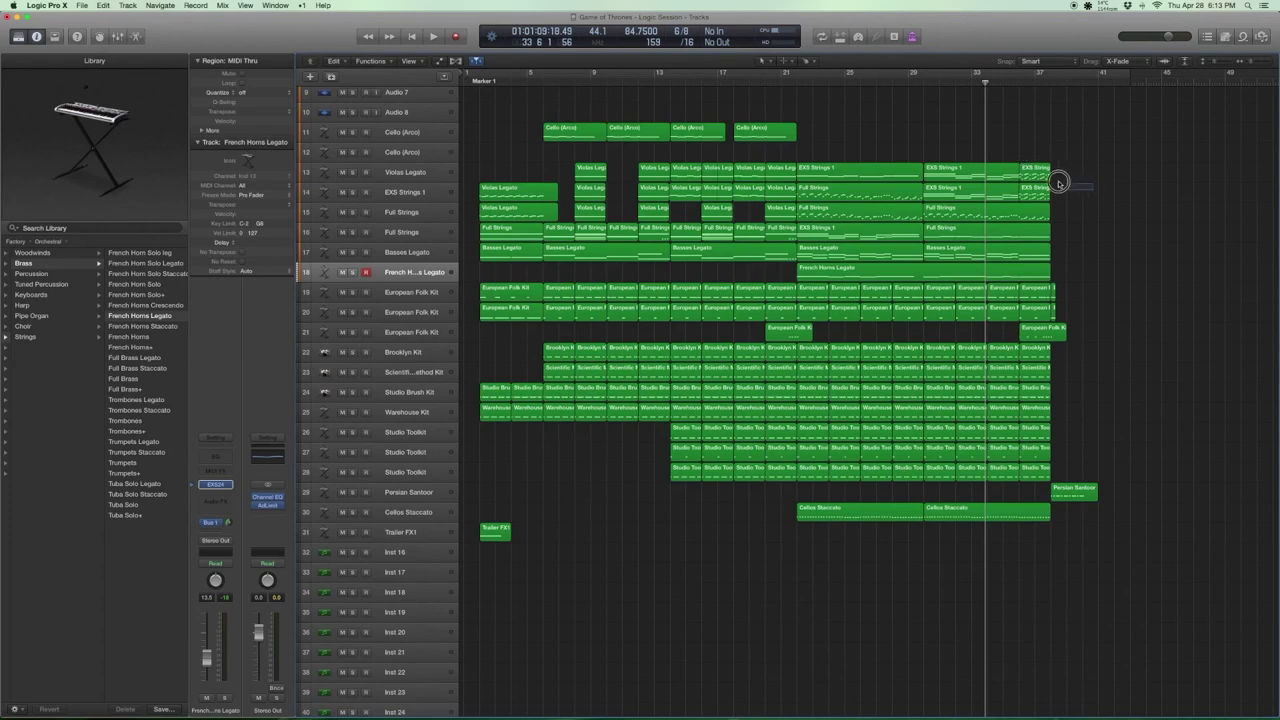
Select the four late EXS Strings regions, zoom into bars 29–41, zoom out and play.
{"action": "left_click_drag", "start_coordinate": [1059, 183], "coordinate": [1005, 196]}
{"action": "left_click_drag", "start_coordinate": [1100, 270], "coordinate": [880, 124]}
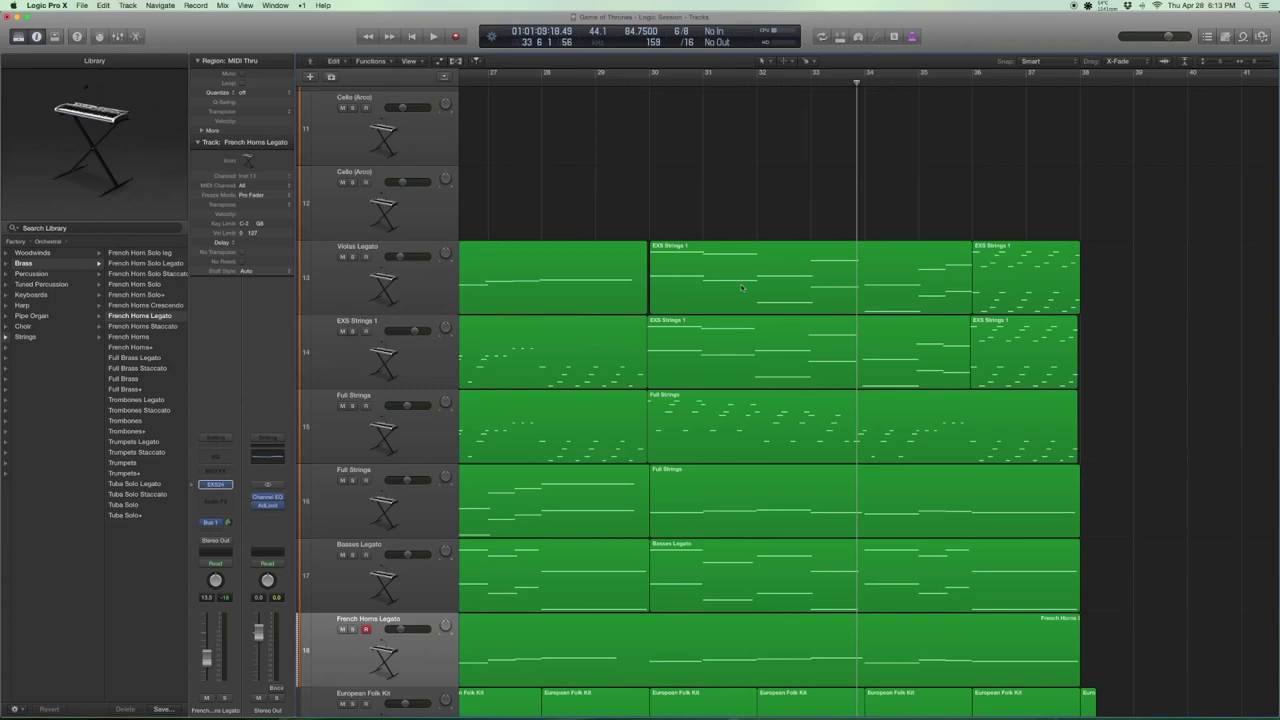
{"action": "key", "text": "z"}
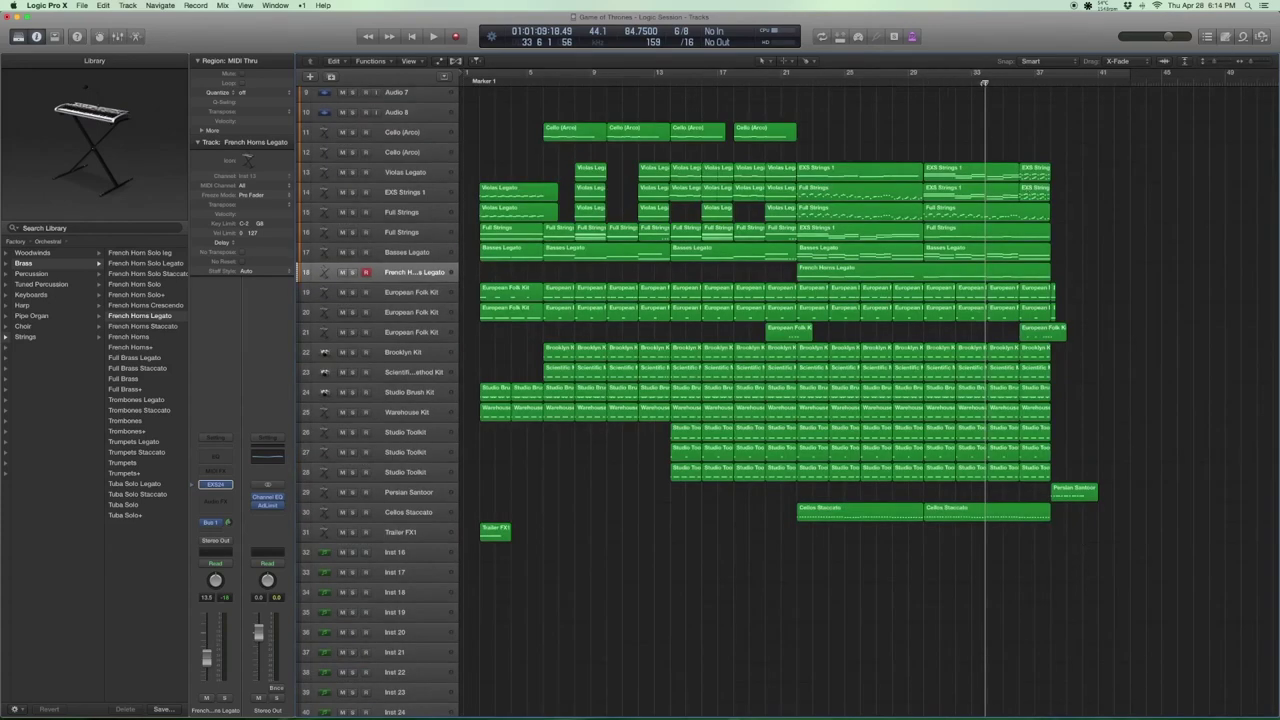
{"action": "key", "text": "space"}
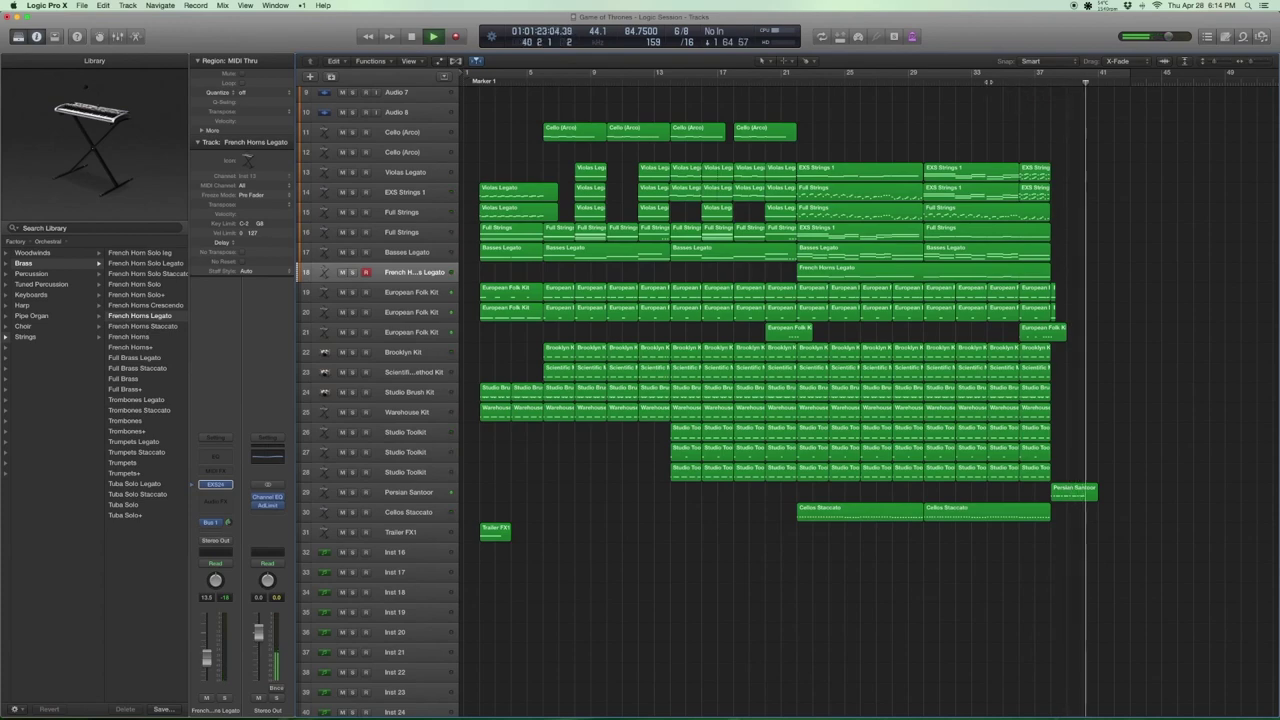
Stop playback, zoom into bars 30–44, toggle volume automation, and shrink track heights.
{"action": "key", "text": "space"}
{"action": "key", "text": "super+a"}
{"action": "left_click", "coordinate": [1091, 234]}
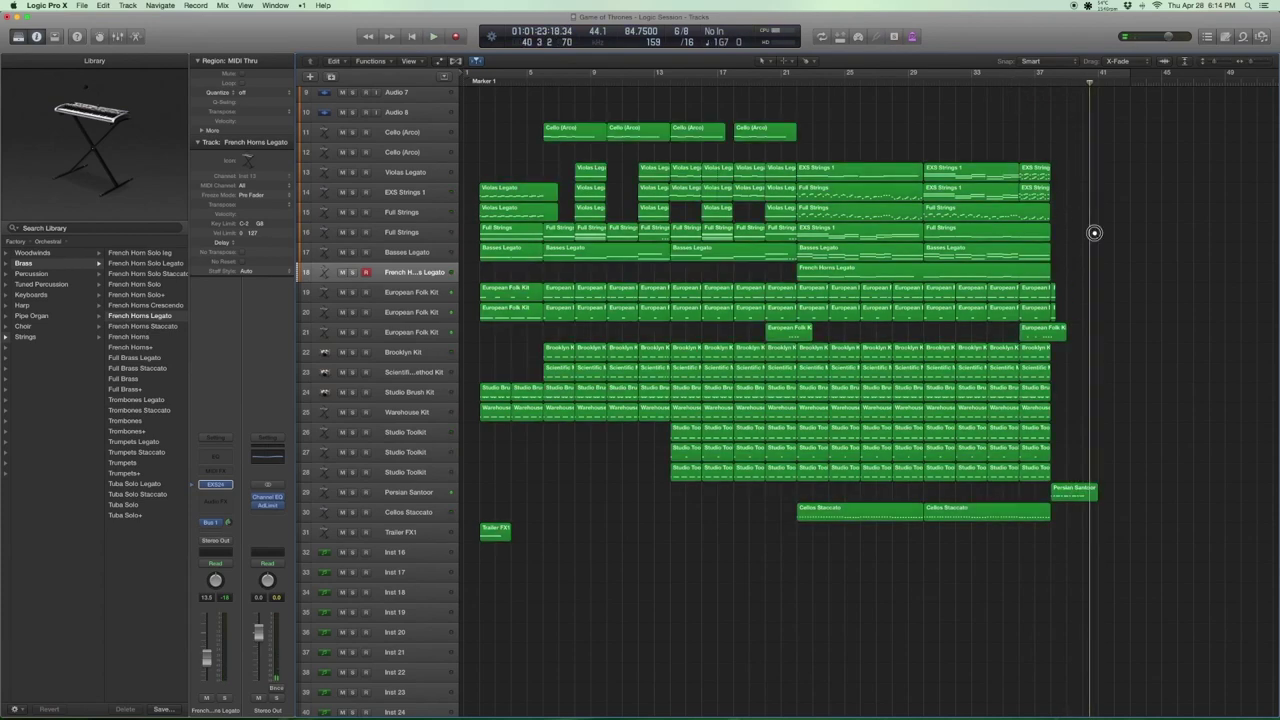
{"action": "left_click_drag", "start_coordinate": [1091, 234], "coordinate": [980, 143]}
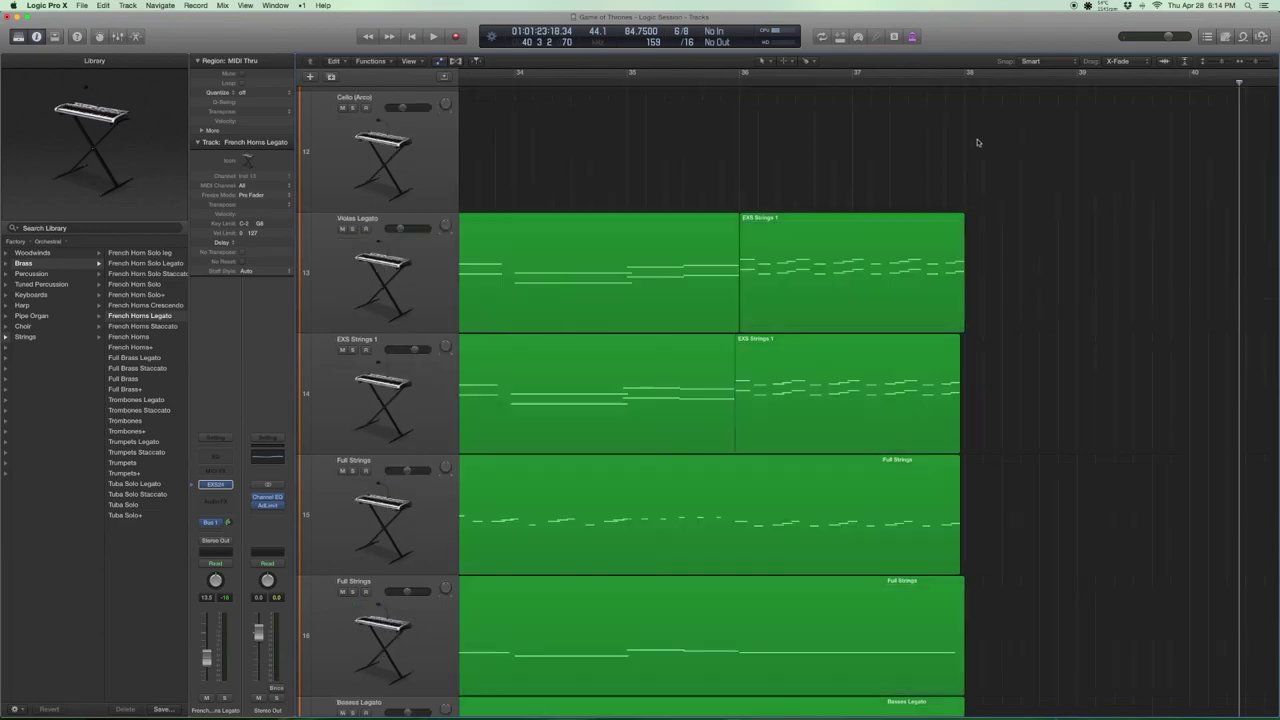
{"action": "left_click", "coordinate": [977, 142], "text": "ctrl+alt"}
{"action": "left_click_drag", "start_coordinate": [1148, 550], "coordinate": [929, 146]}
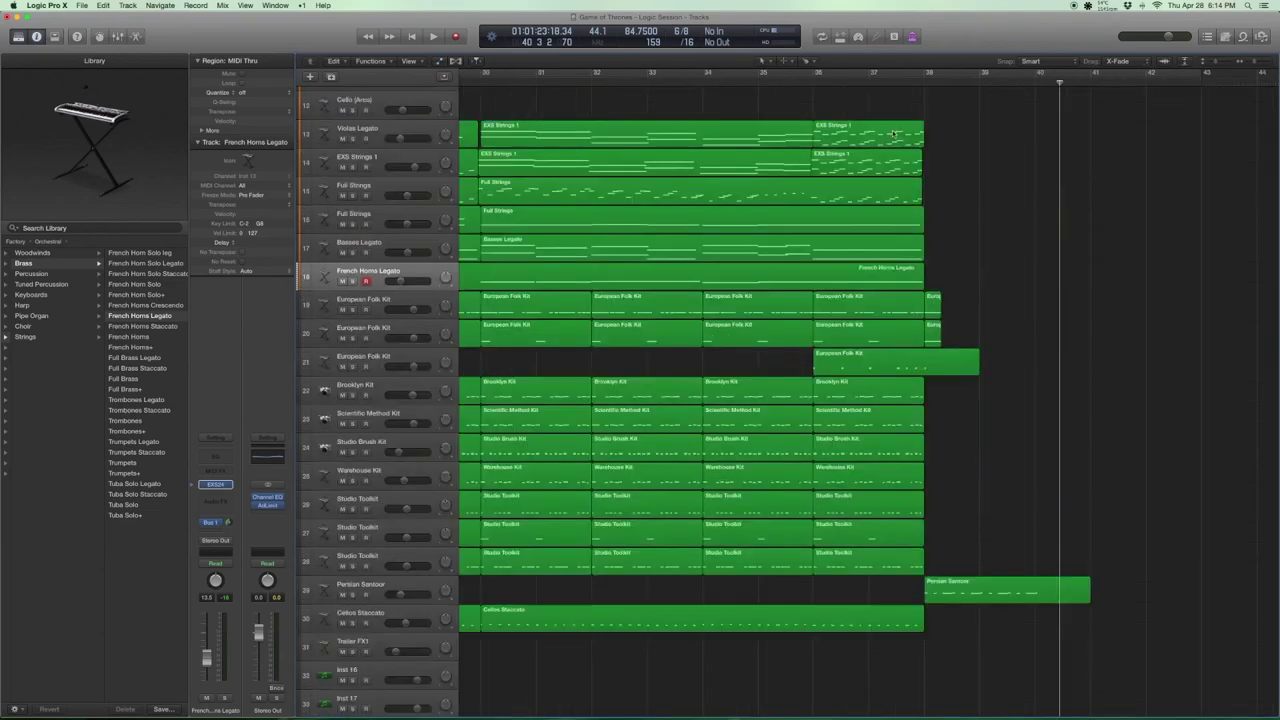
{"action": "key", "text": "a"}
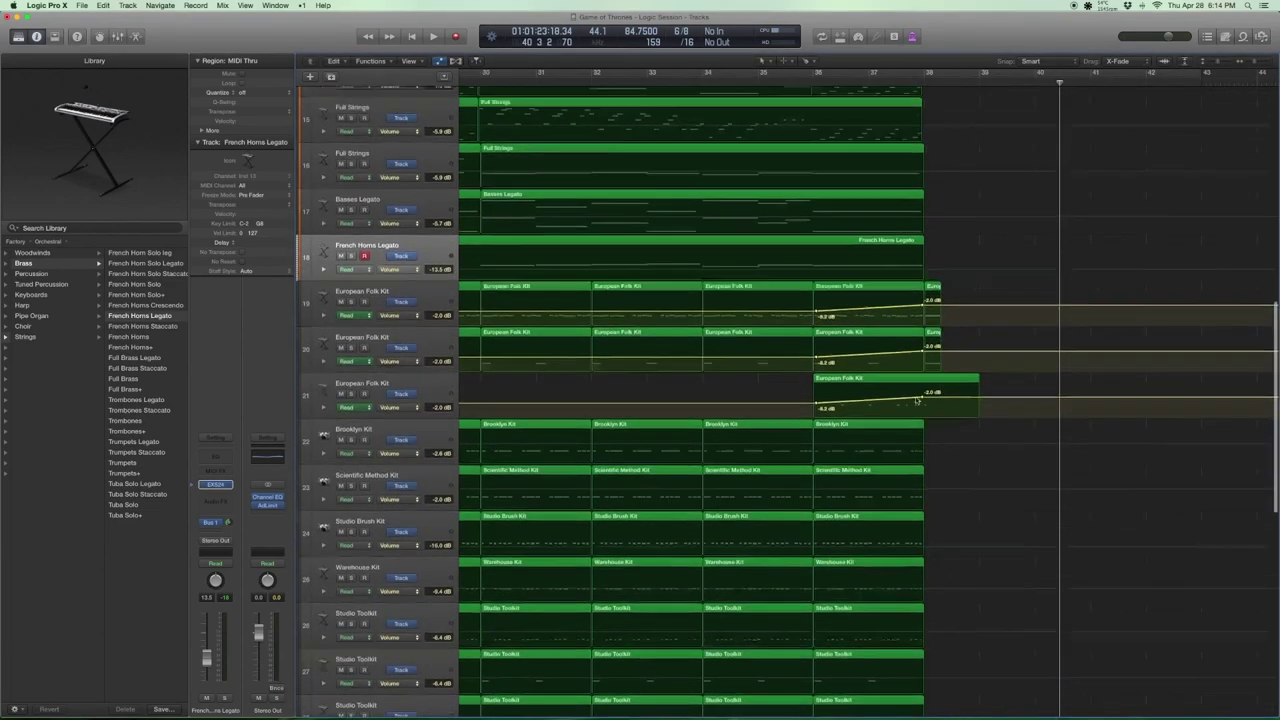
{"action": "scroll", "coordinate": [916, 402], "scroll_direction": "up", "scroll_amount": 3}
{"action": "key", "text": "a"}
{"action": "key", "text": "super+Up"}
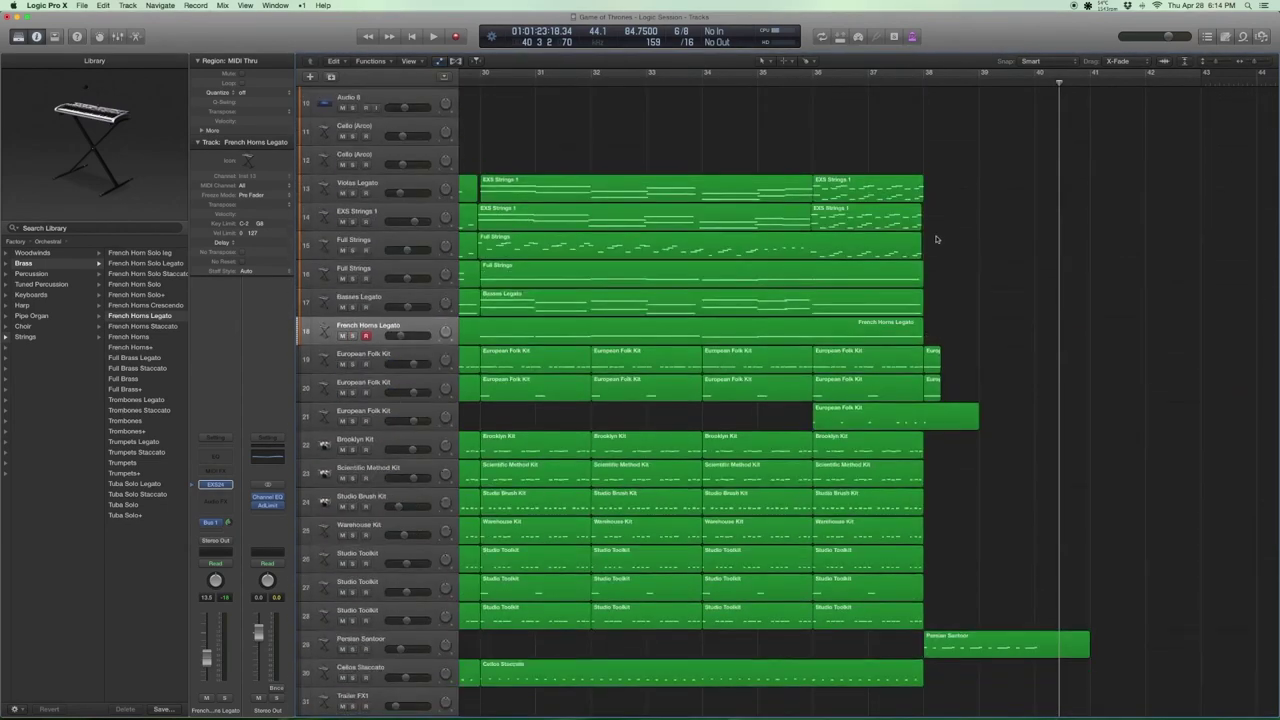
Open the notes of the EXS Strings 1 regions at bar 36, including track 14's.
{"action": "left_click", "coordinate": [890, 187]}
{"action": "double_click", "coordinate": [890, 187]}
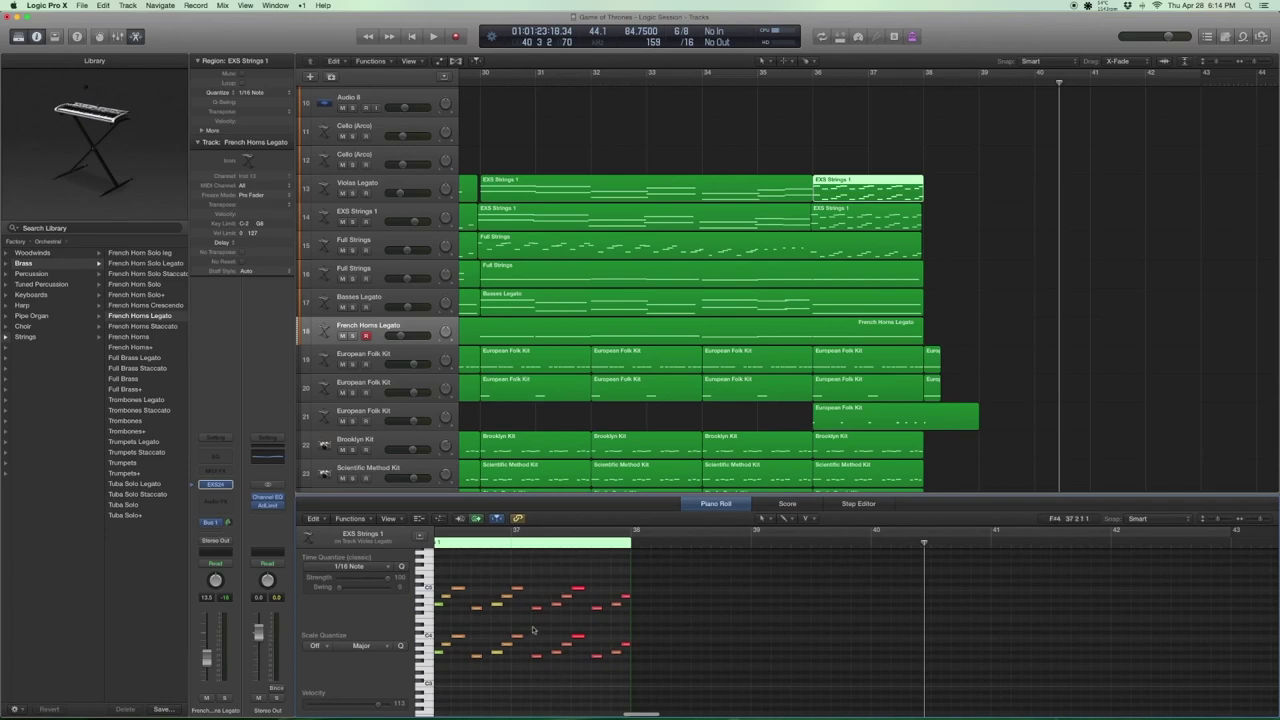
{"action": "left_click", "coordinate": [894, 218]}
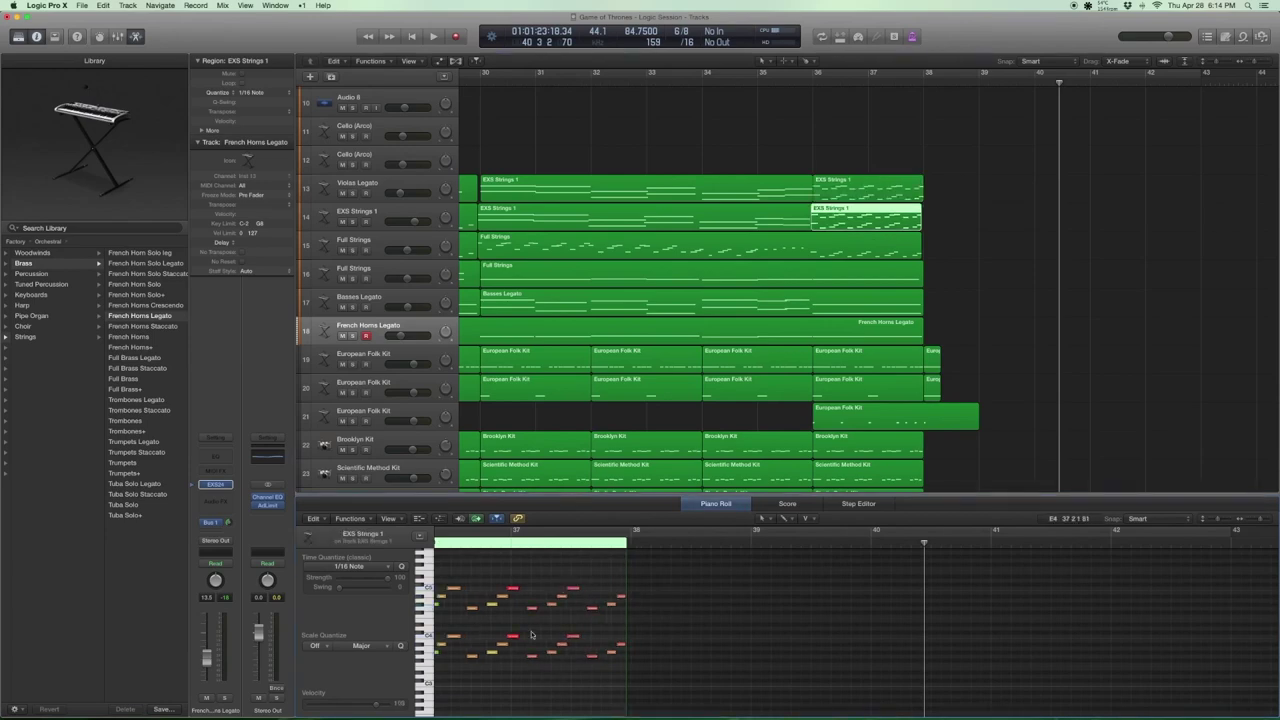
{"action": "scroll", "coordinate": [641, 490], "scroll_direction": "down", "scroll_amount": 1}
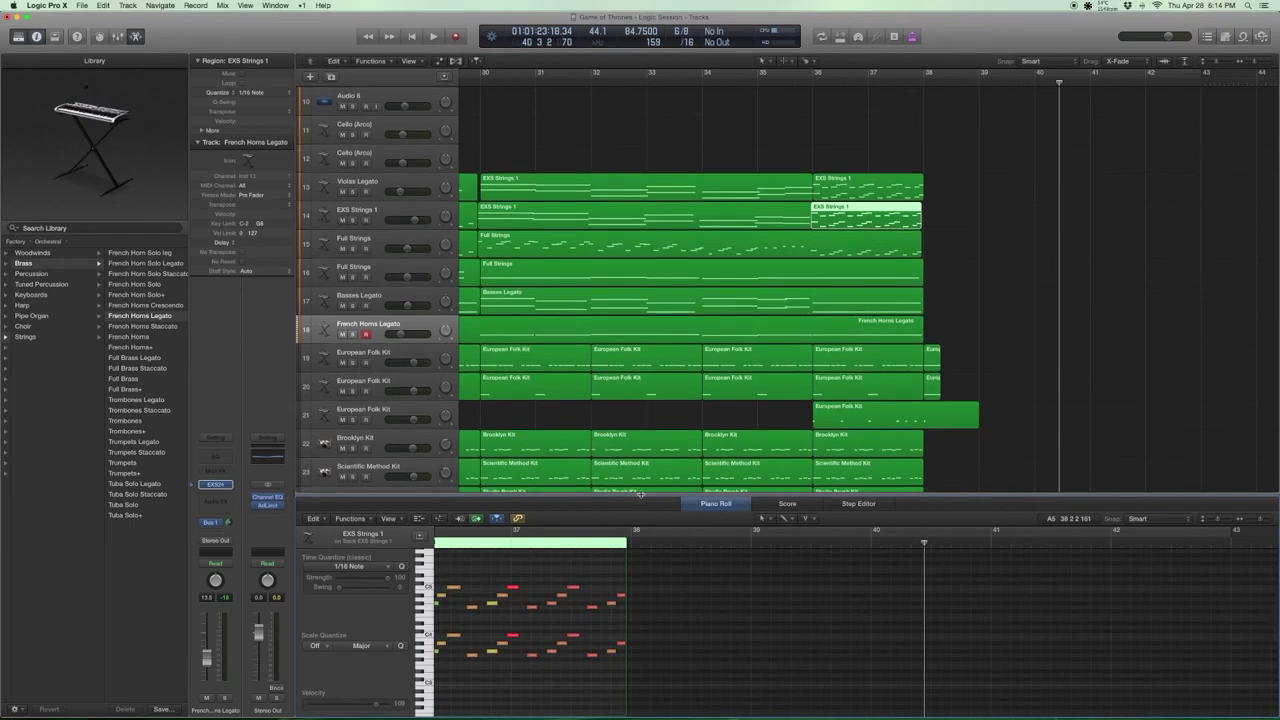
Close the note editor and zoom out to the whole project, deselecting the region.
{"action": "key", "text": "e"}
{"action": "key", "text": "z"}
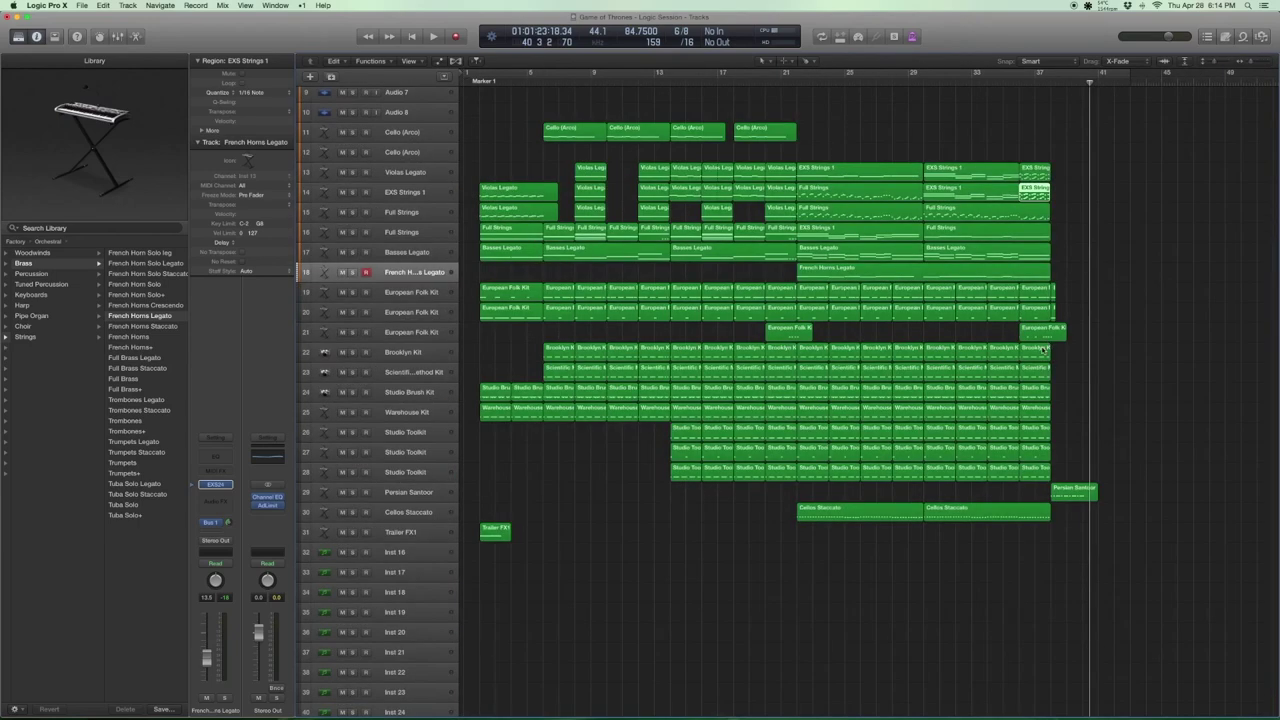
{"action": "left_click", "coordinate": [513, 140]}
{"action": "left_click_drag", "start_coordinate": [588, 604], "coordinate": [449, 252]}
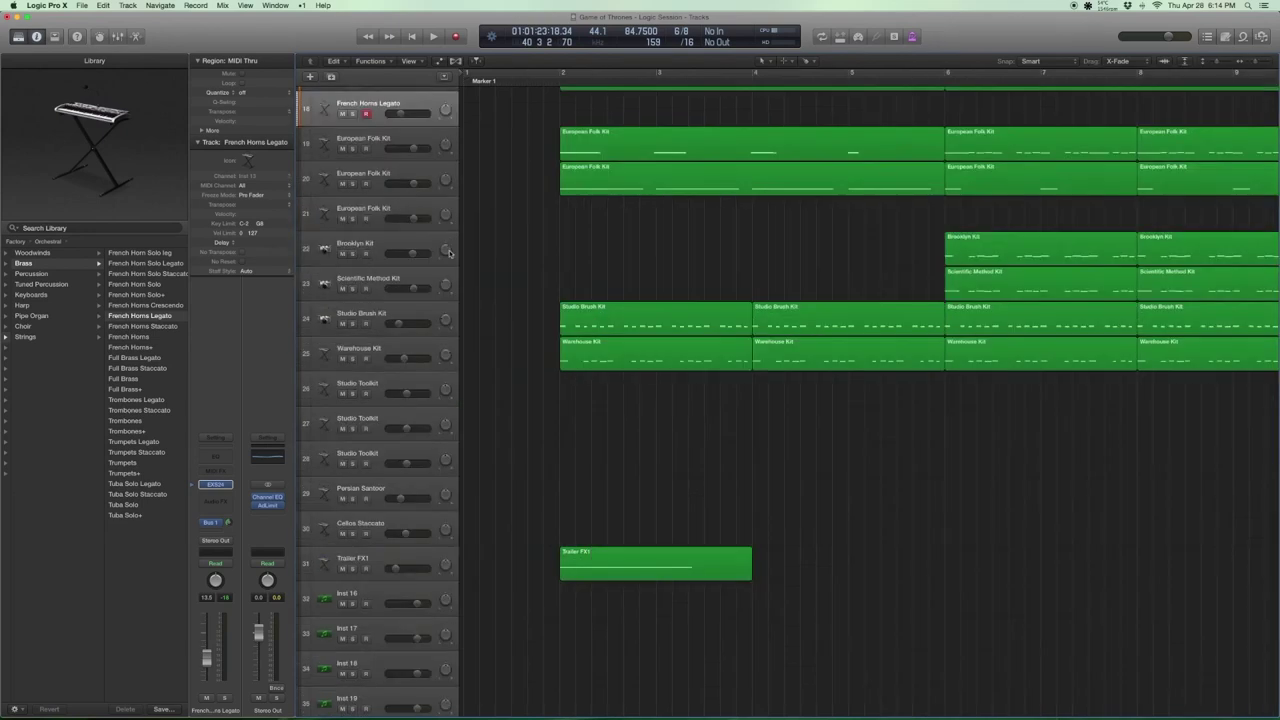
{"action": "left_click", "coordinate": [521, 356], "text": "ctrl+alt"}
Select the Trailer FX1 region and its track 31 to reveal the Trailer FX1 patch.
{"action": "left_click", "coordinate": [497, 533]}
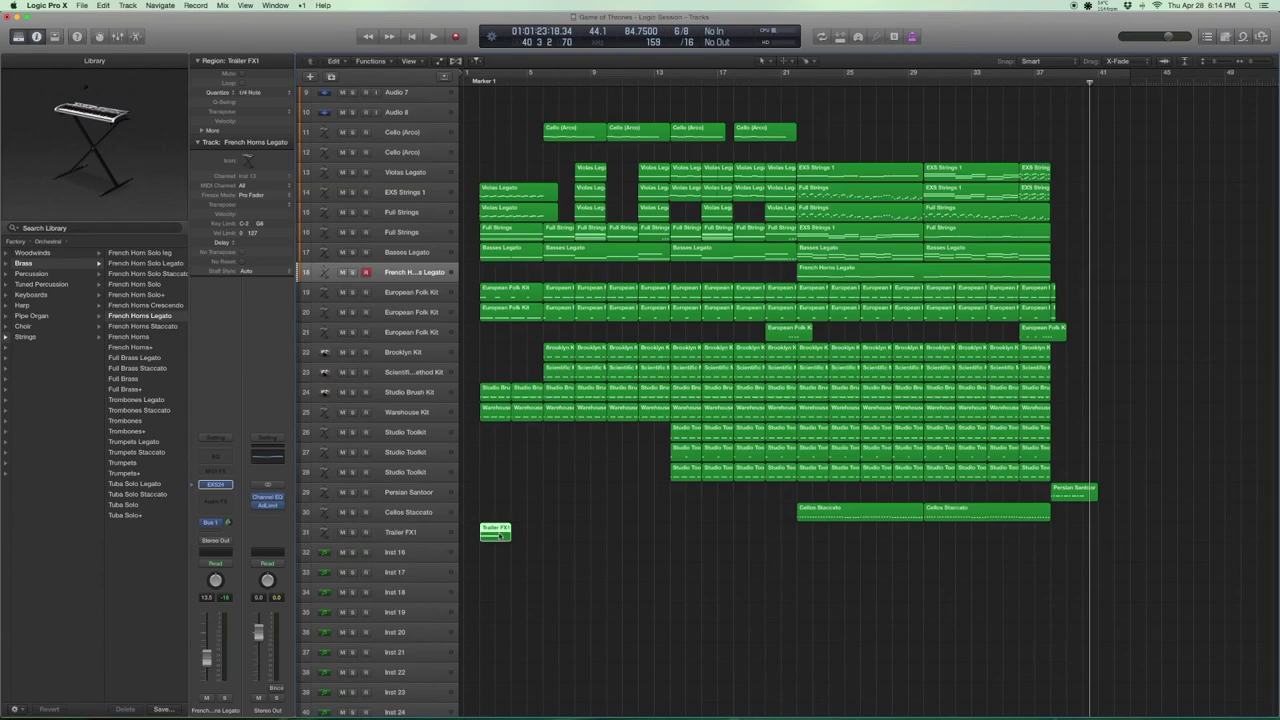
{"action": "left_click", "coordinate": [434, 536]}
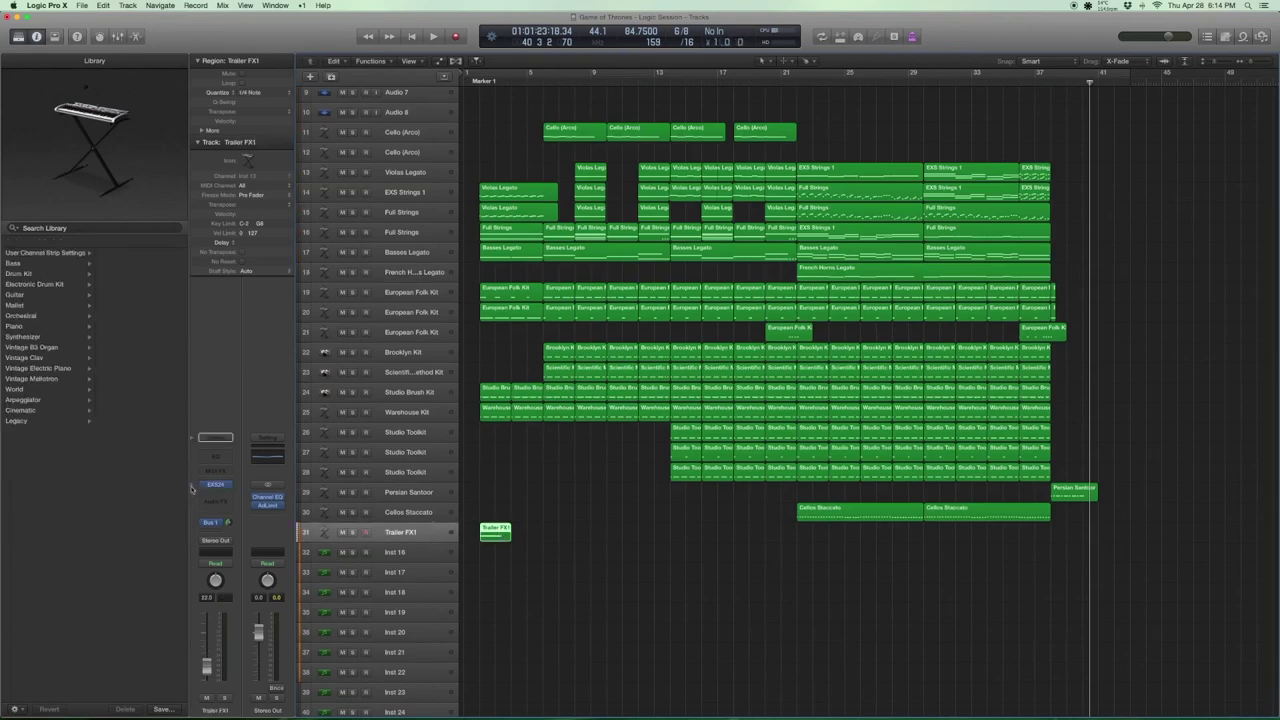
{"action": "scroll", "coordinate": [90, 387], "scroll_direction": "left", "scroll_amount": 3}
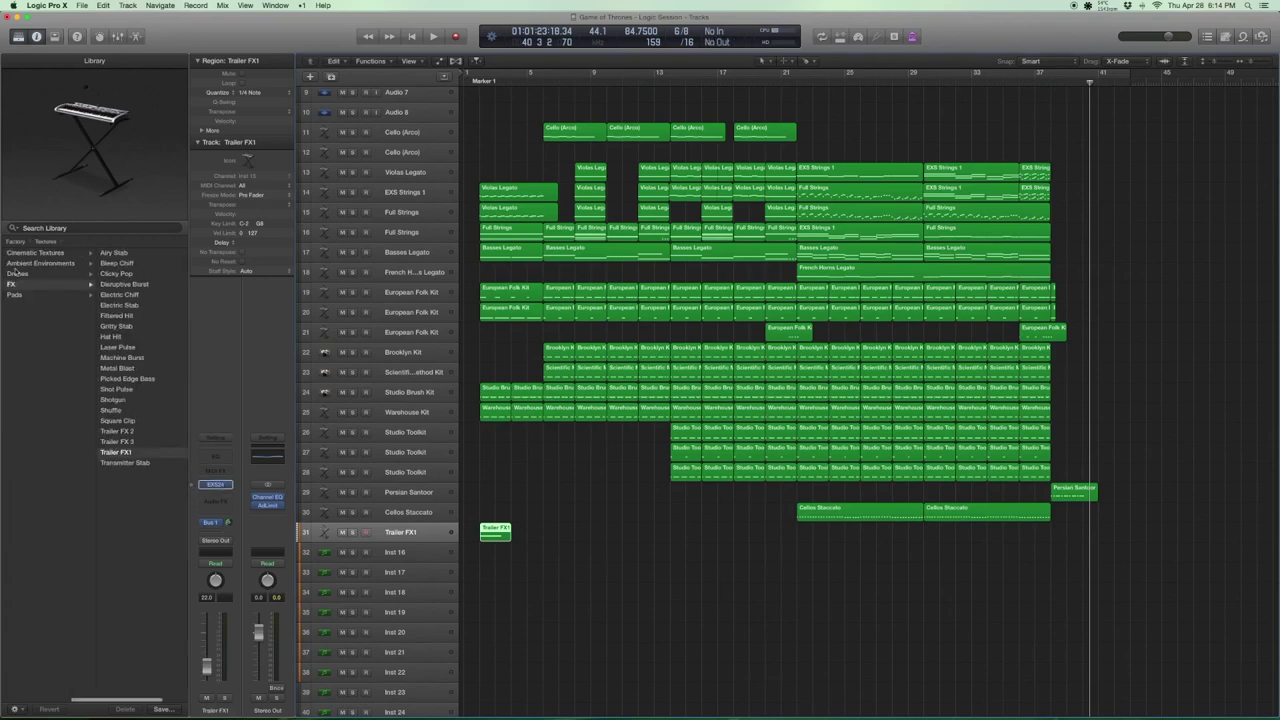
{"action": "scroll", "coordinate": [95, 284], "scroll_direction": "right", "scroll_amount": 3}
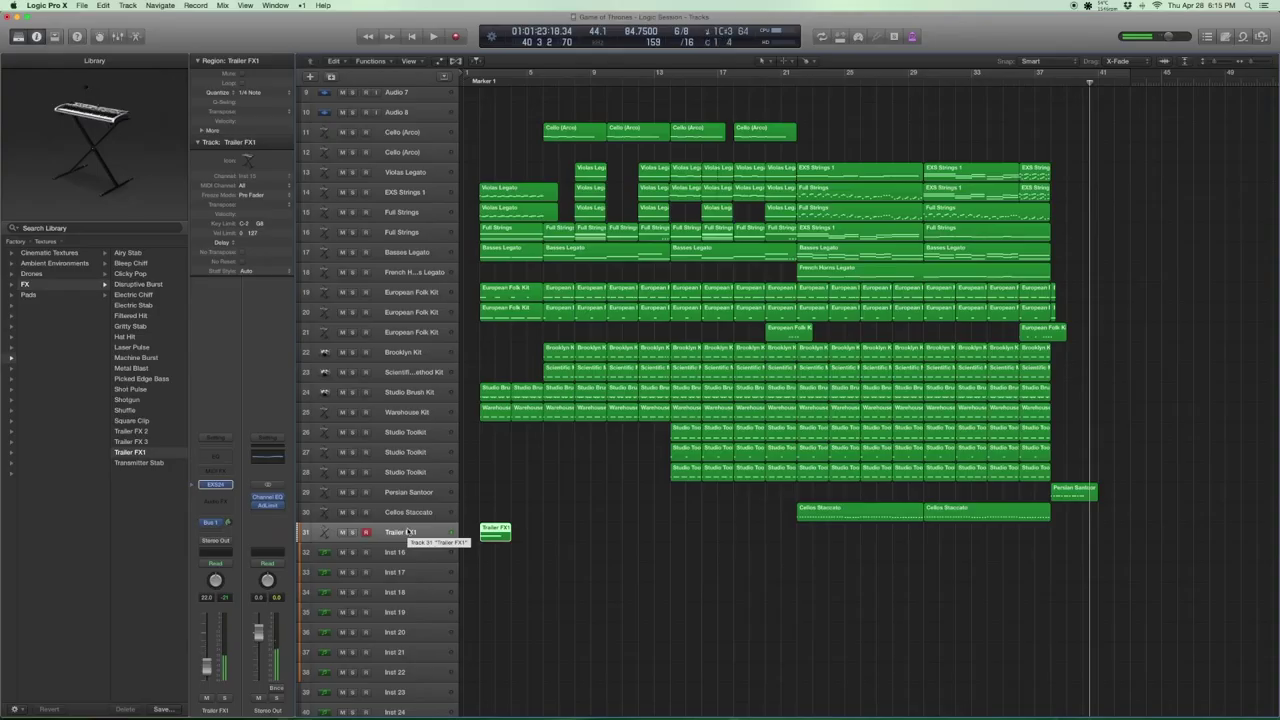
Solo the Trailer FX1 region and play the hit from the project start.
{"action": "key", "text": "ctrl+s"}
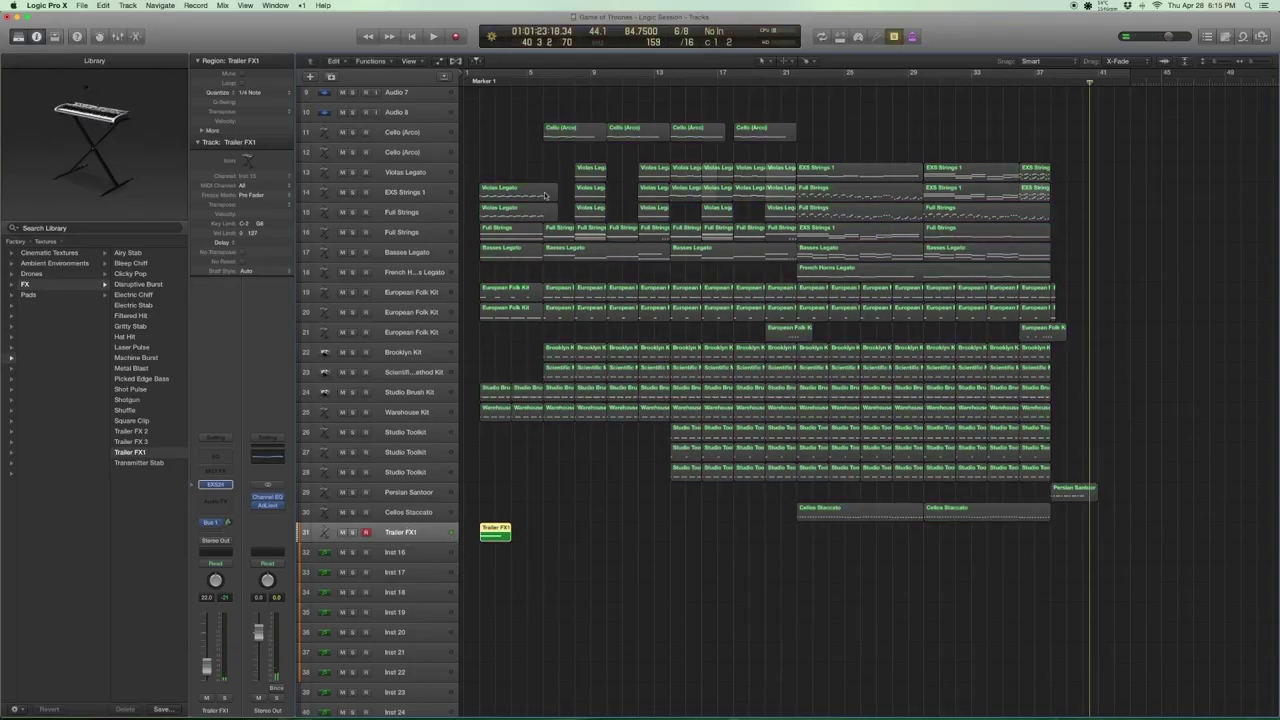
{"action": "key", "text": "Return"}
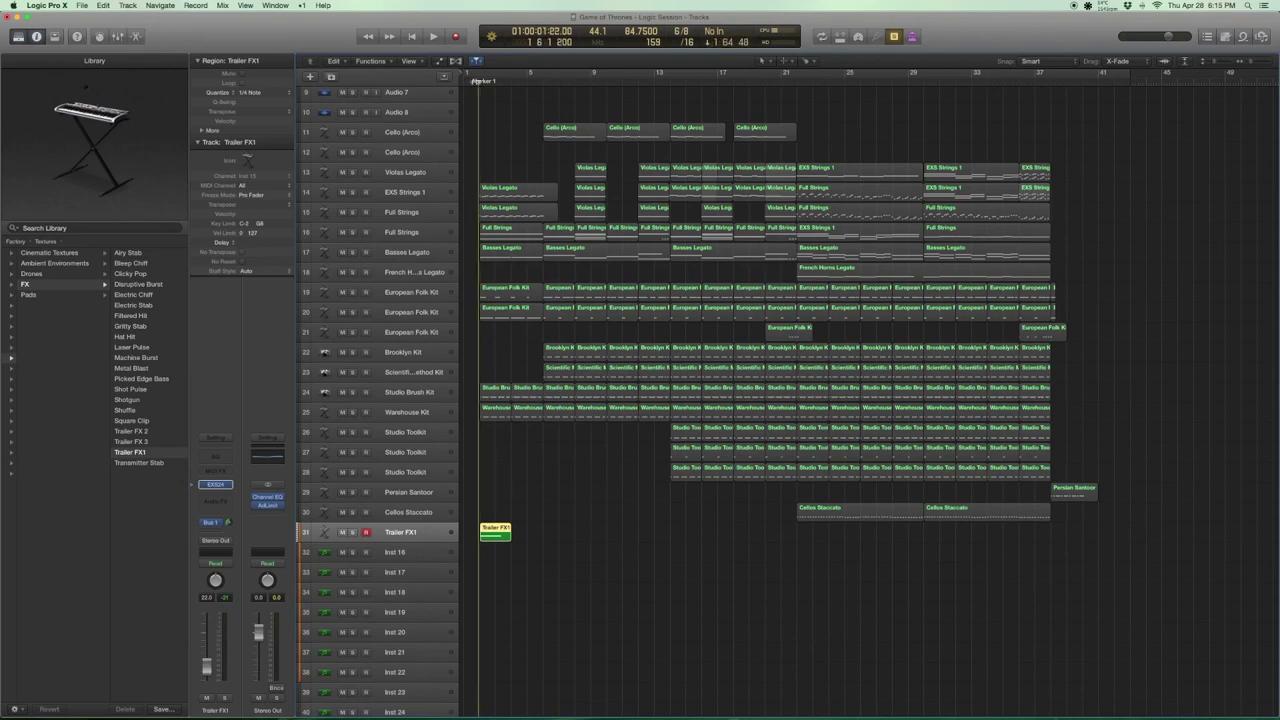
{"action": "key", "text": "space"}
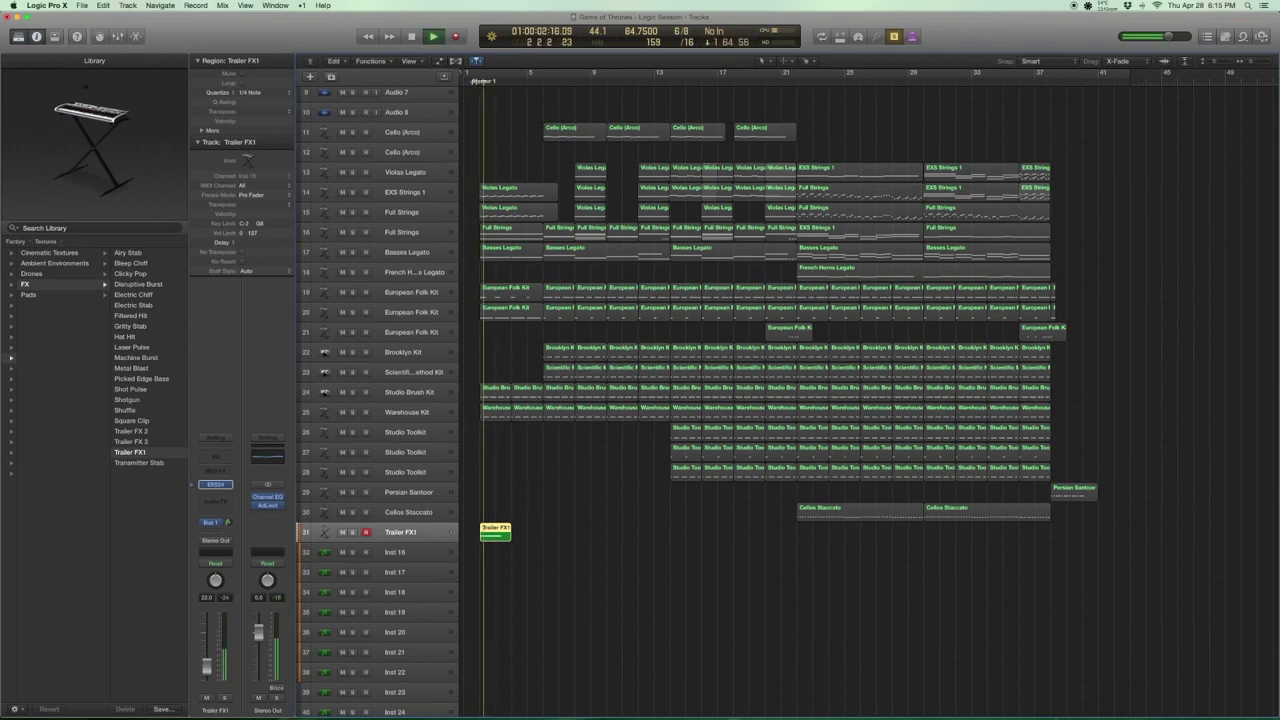
{"action": "key", "text": "space"}
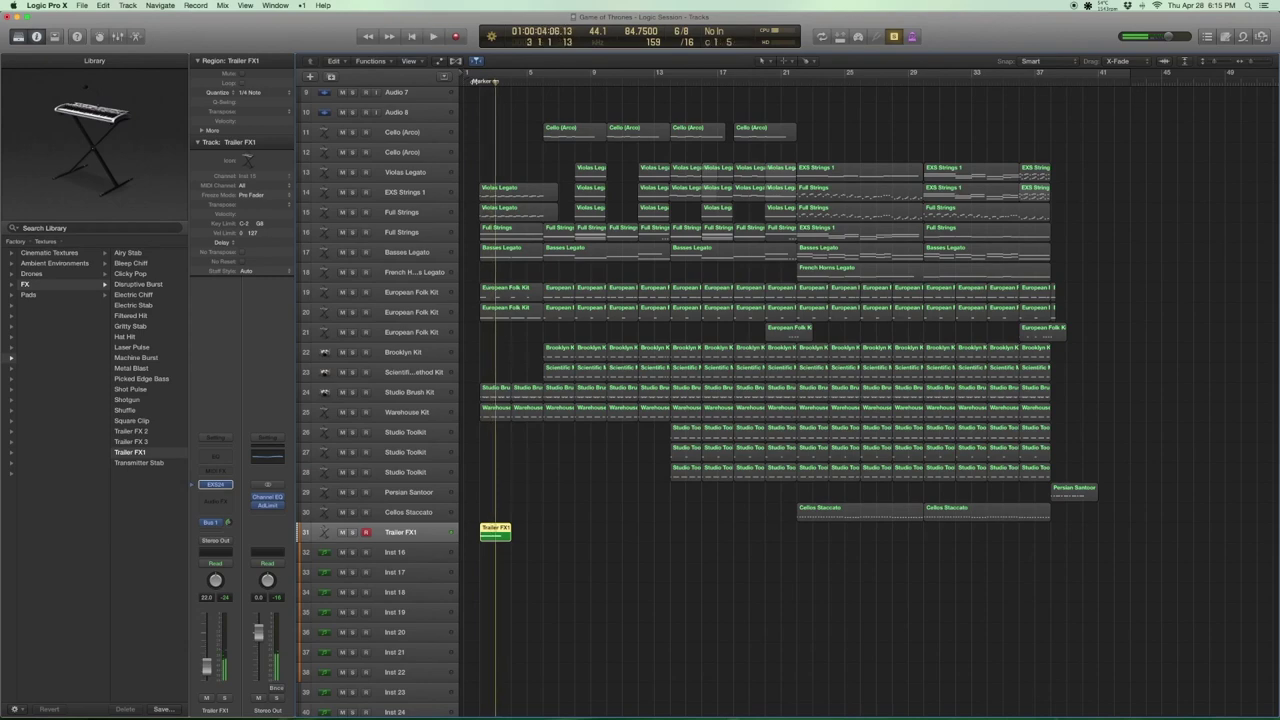
Turn solo off and play the full arrangement from the start.
{"action": "key", "text": "shift+super+a"}
{"action": "key", "text": "comma"}
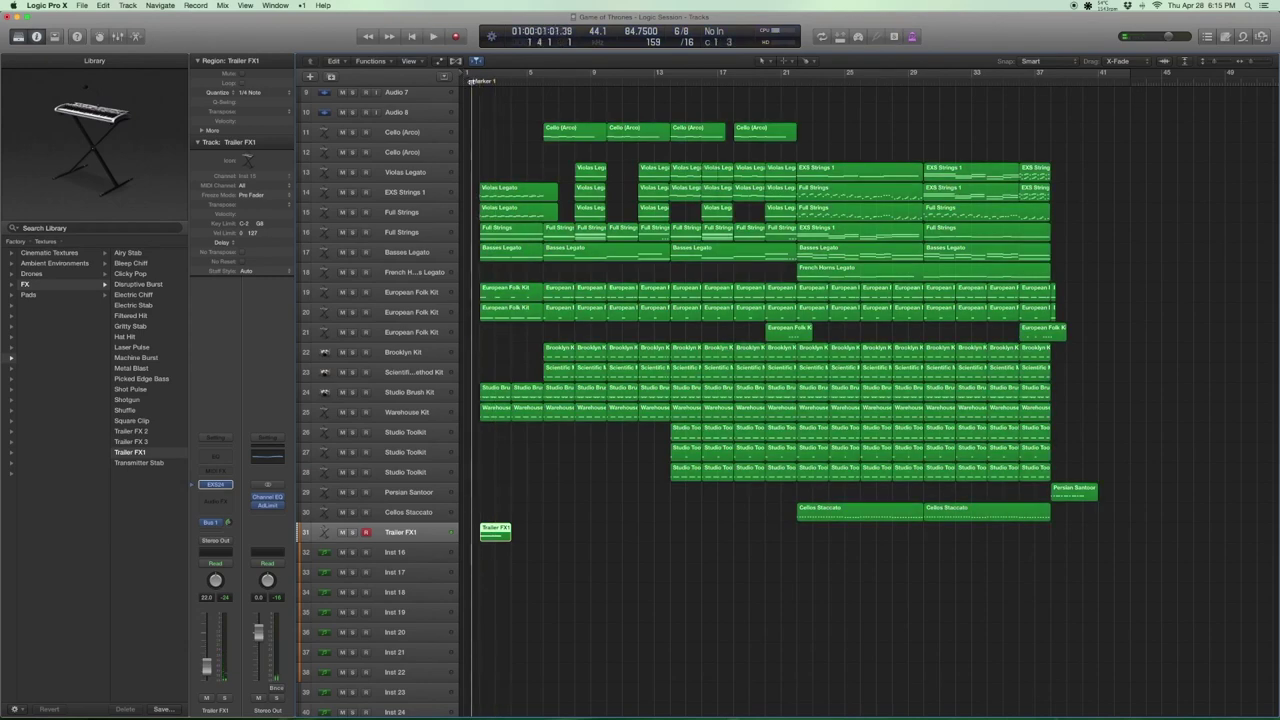
{"action": "key", "text": "space"}
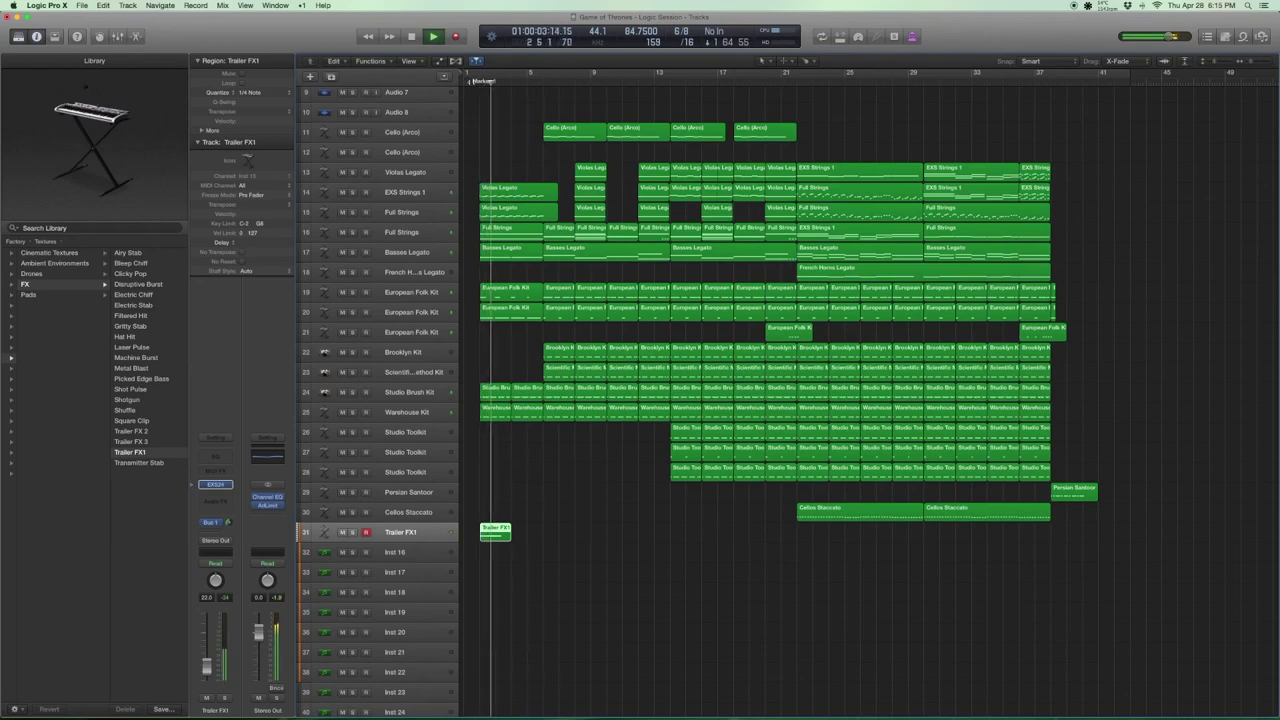
{"action": "key", "text": "space"}
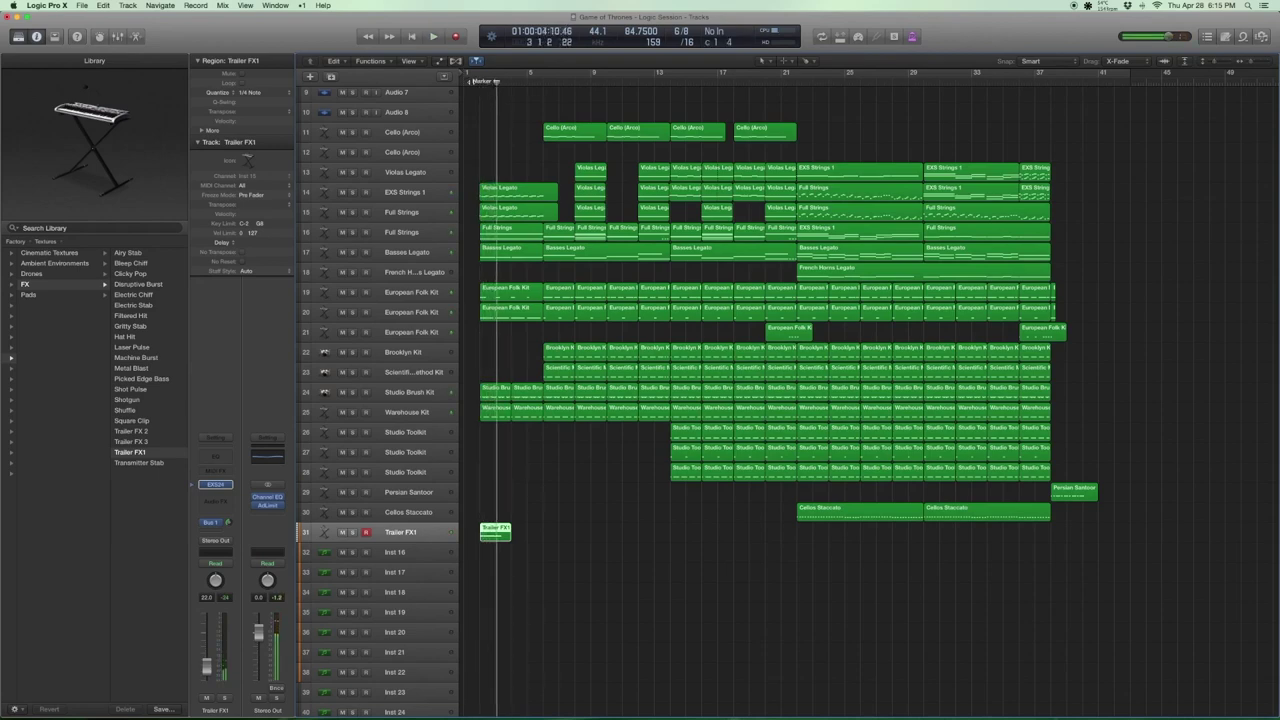